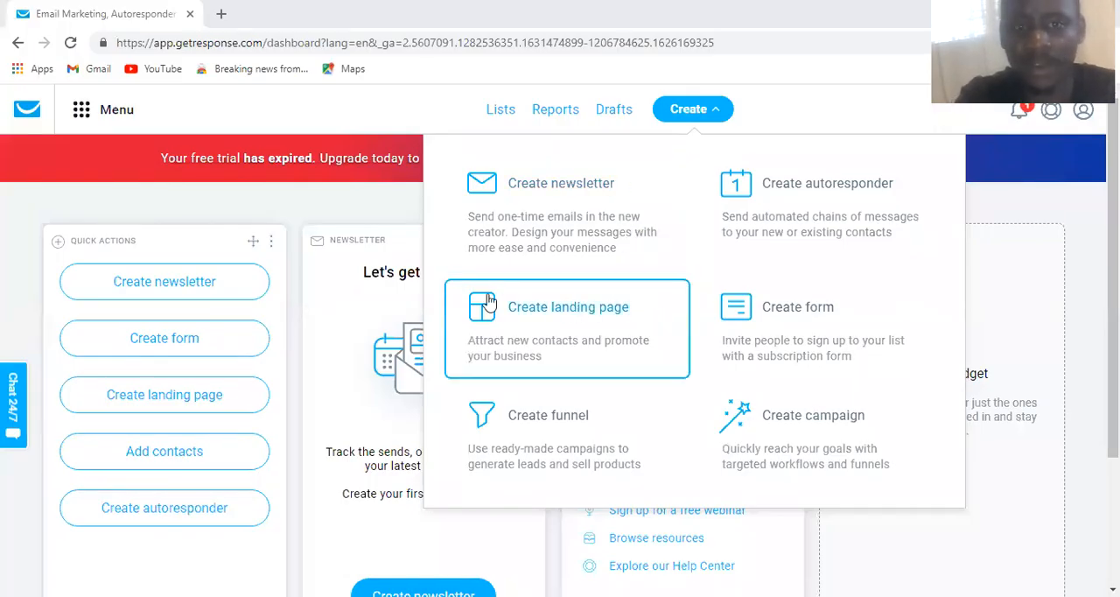
# Start a new landing page and choose the 12 Productivity Hacks template from the full template gallery
pyautogui.click(564, 337)
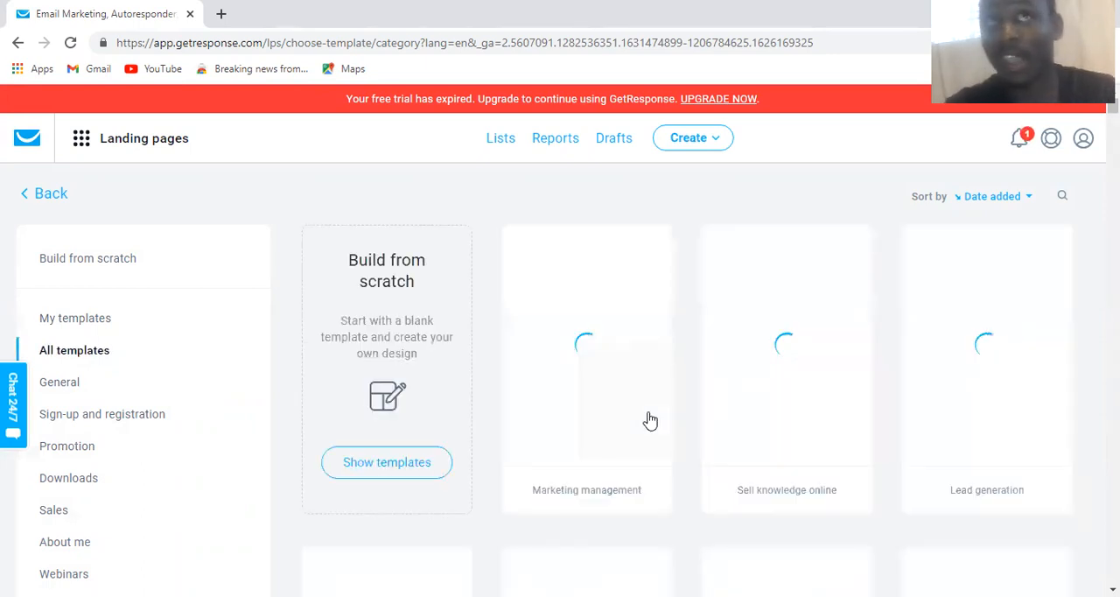
pyautogui.moveTo(650, 421)
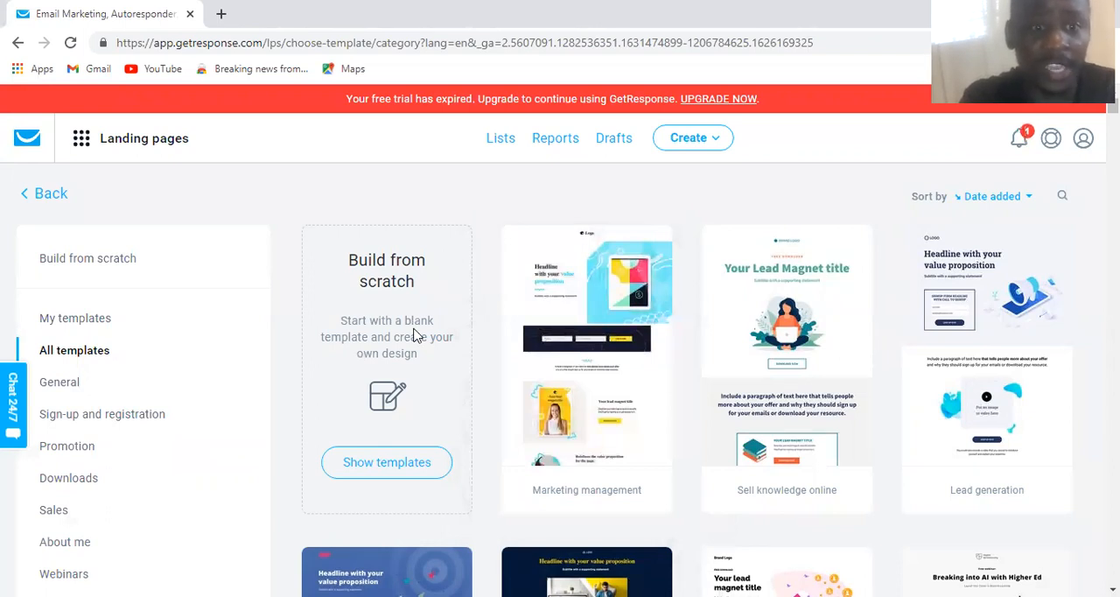
pyautogui.scroll(-1, 416, 335)
pyautogui.scroll(-1, 416, 335)
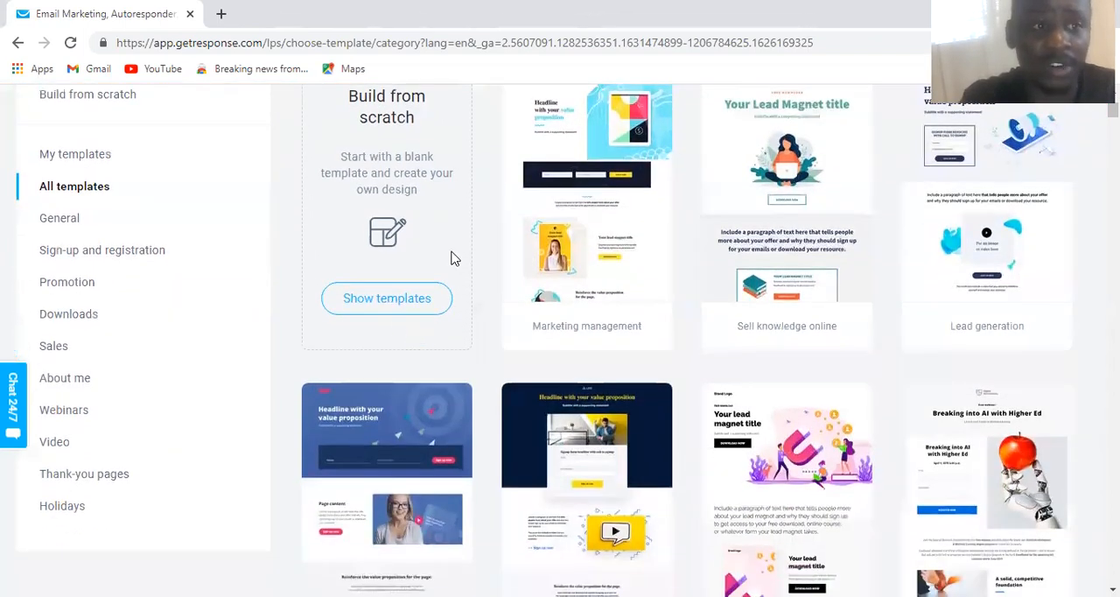
pyautogui.scroll(2, 398, 322)
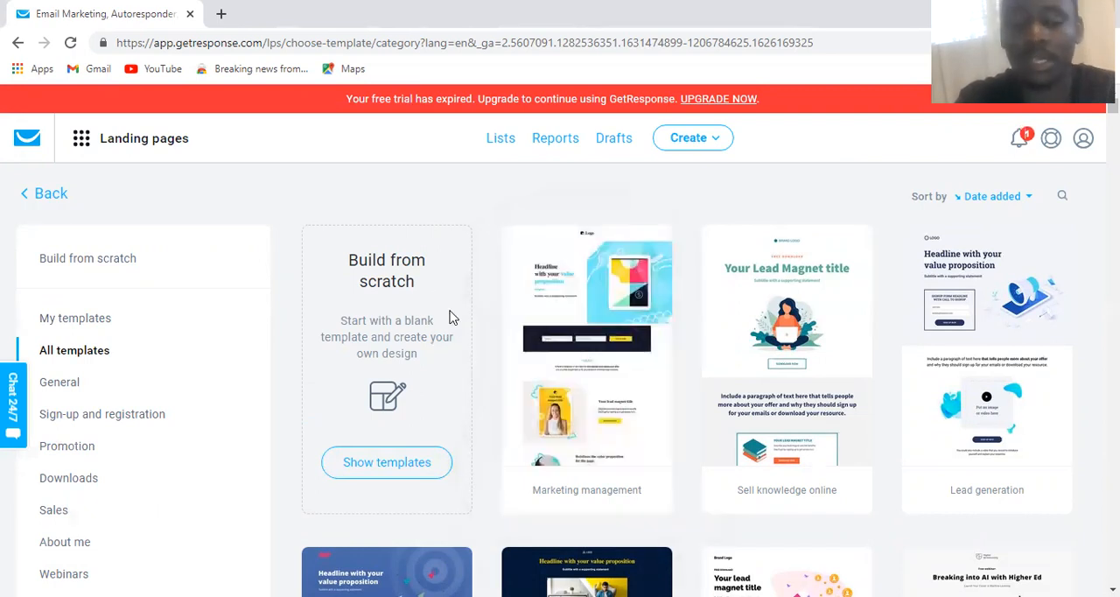
pyautogui.scroll(-2, 452, 328)
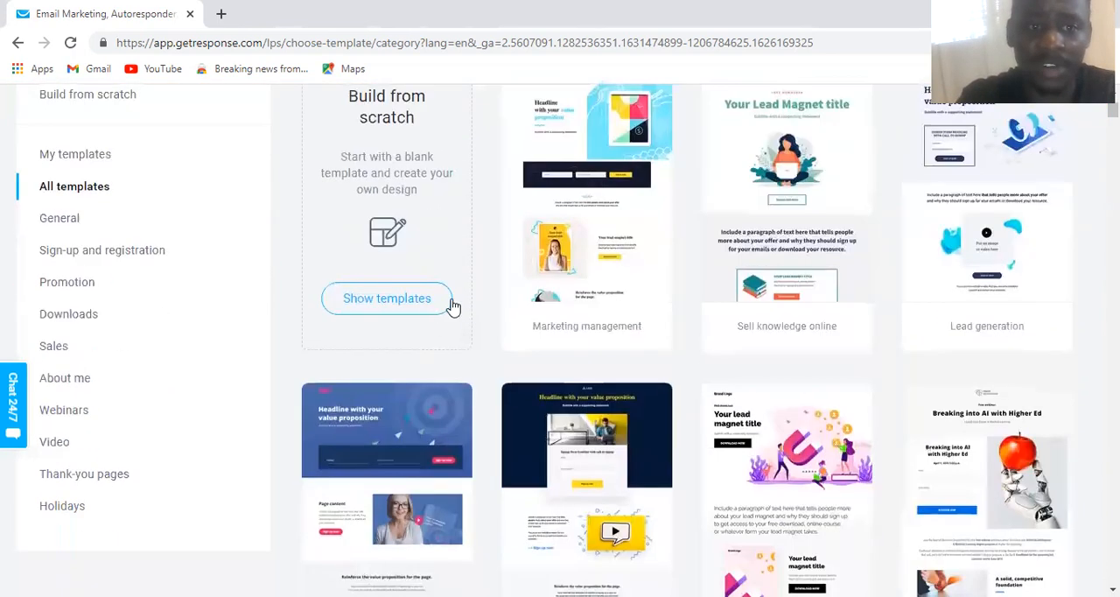
pyautogui.scroll(-2, 456, 299)
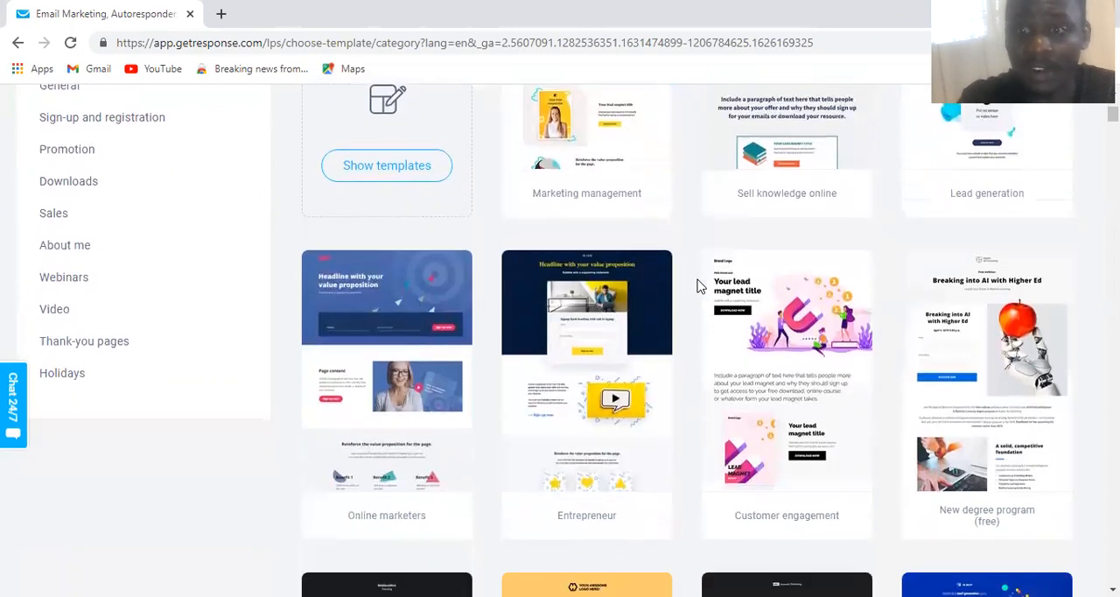
pyautogui.scroll(-7, 697, 285)
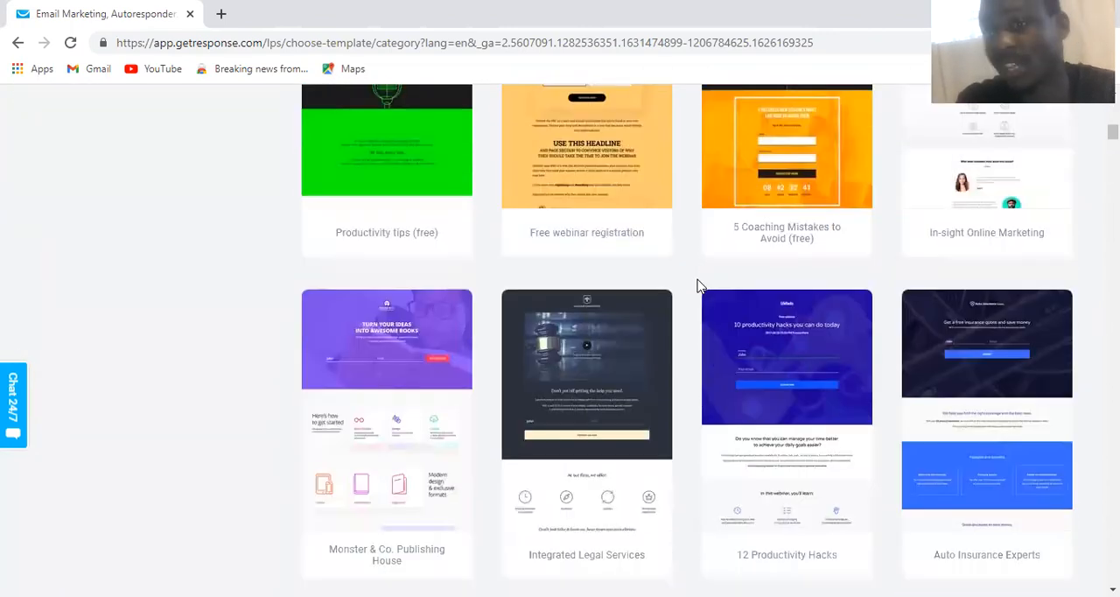
pyautogui.scroll(3, 697, 286)
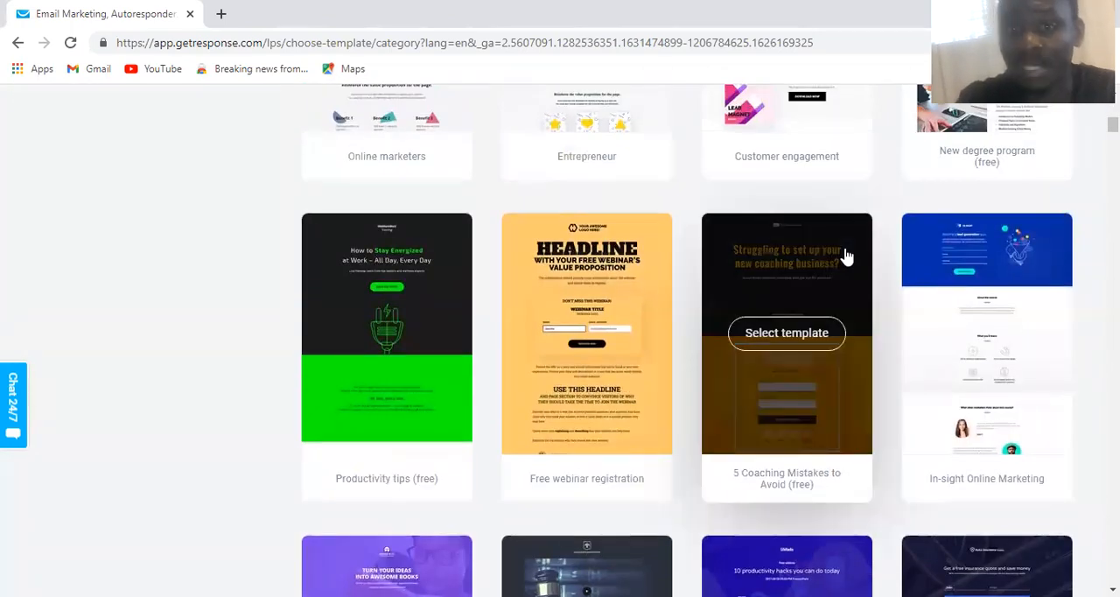
pyautogui.scroll(-3, 937, 250)
pyautogui.scroll(-2, 937, 252)
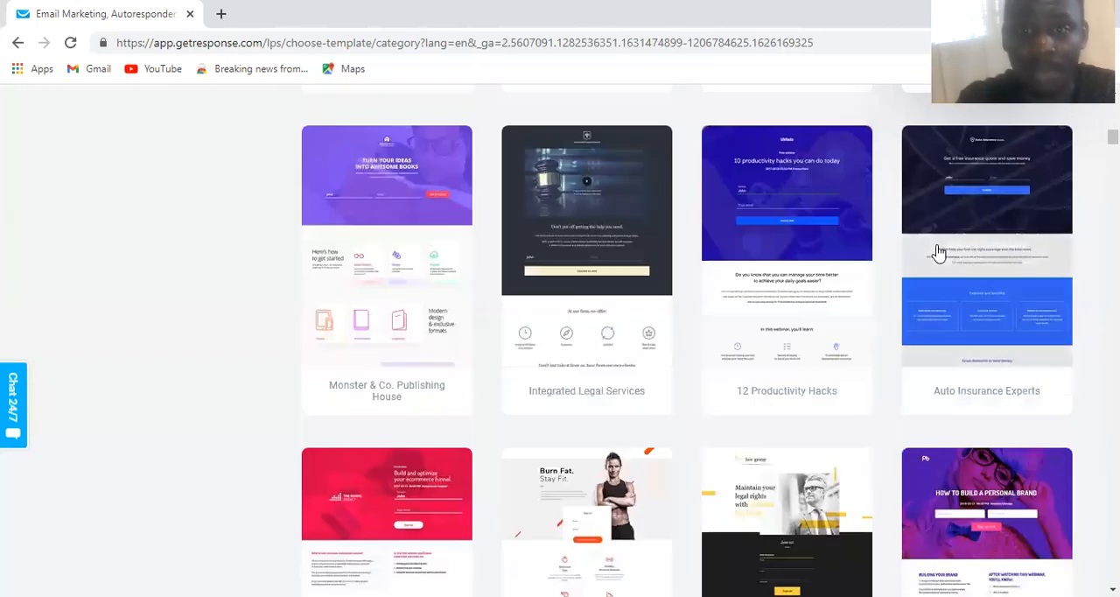
pyautogui.scroll(-1, 766, 278)
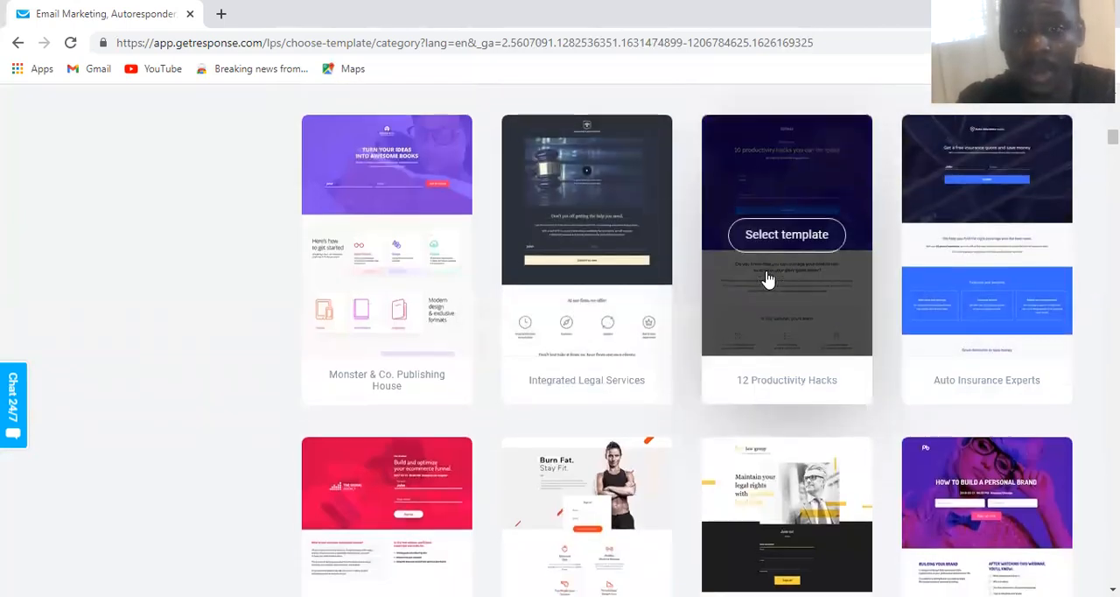
pyautogui.scroll(-2, 766, 278)
pyautogui.scroll(3, 765, 278)
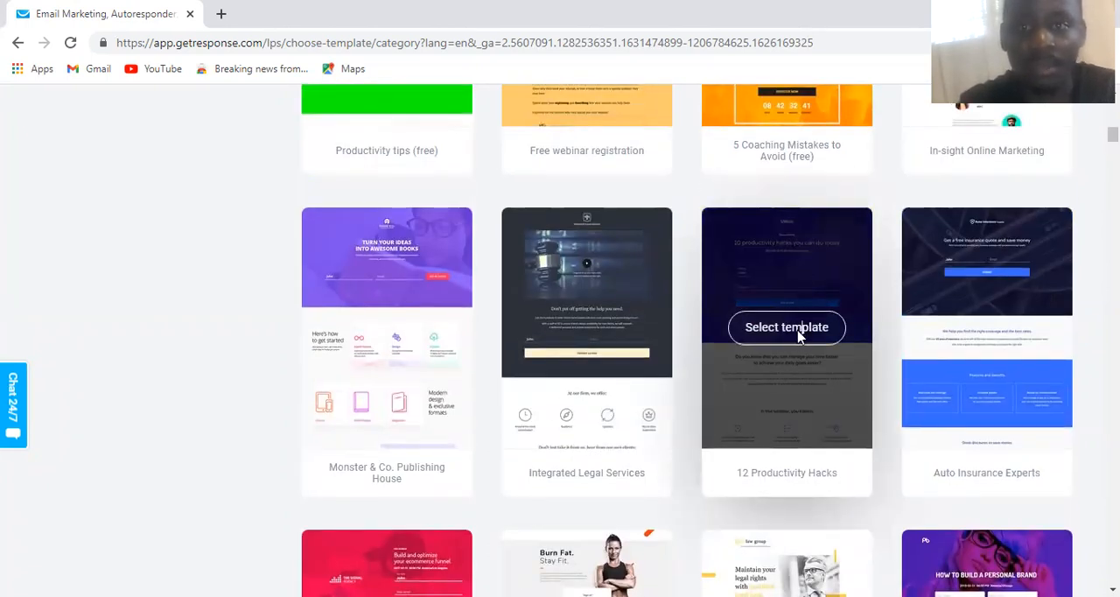
pyautogui.click(798, 337)
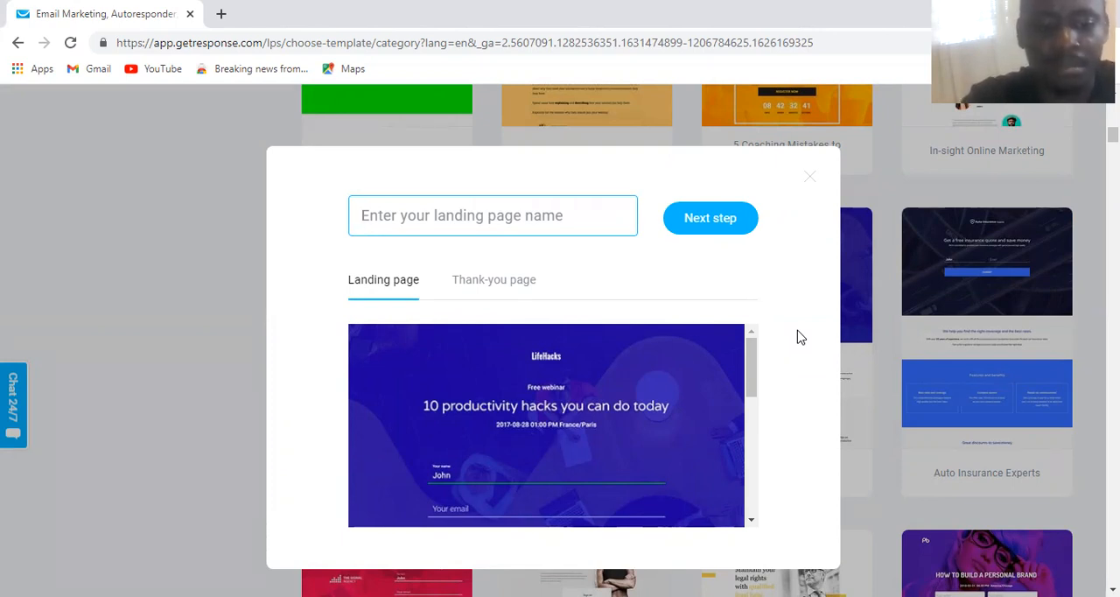
pyautogui.write('busin')
pyautogui.press('BackSpace')
pyautogui.press('BackSpace')
pyautogui.press('BackSpace')
pyautogui.press('BackSpace')
pyautogui.press('BackSpace')
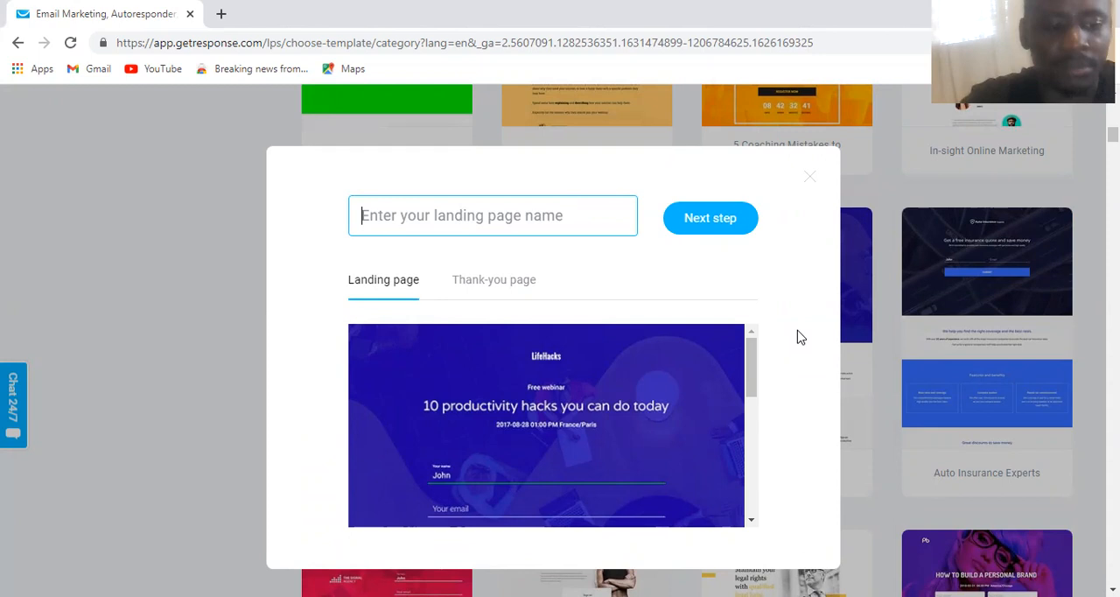
# Name the new landing page with the suggested person's full name
pyautogui.write('DE')
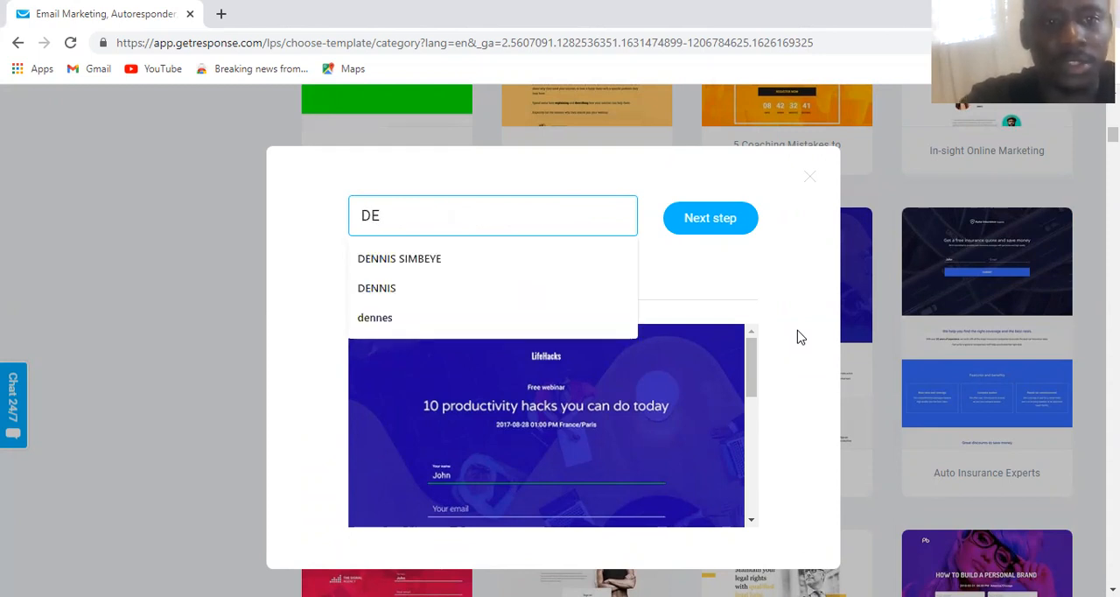
pyautogui.click(511, 260)
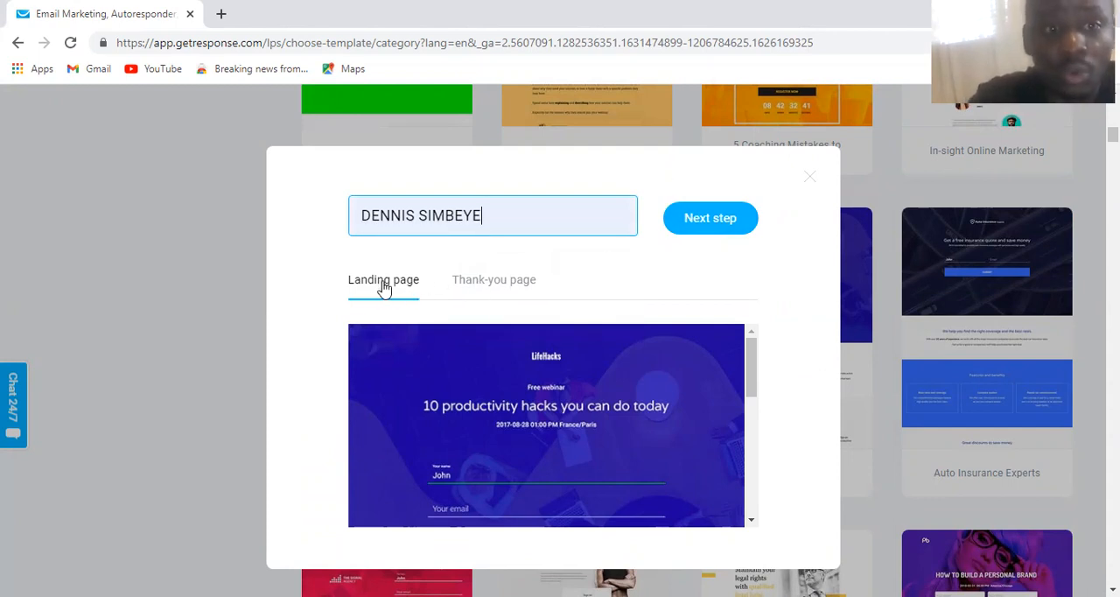
# Compare the previews of the template's landing page and its thank-you page
pyautogui.click(494, 285)
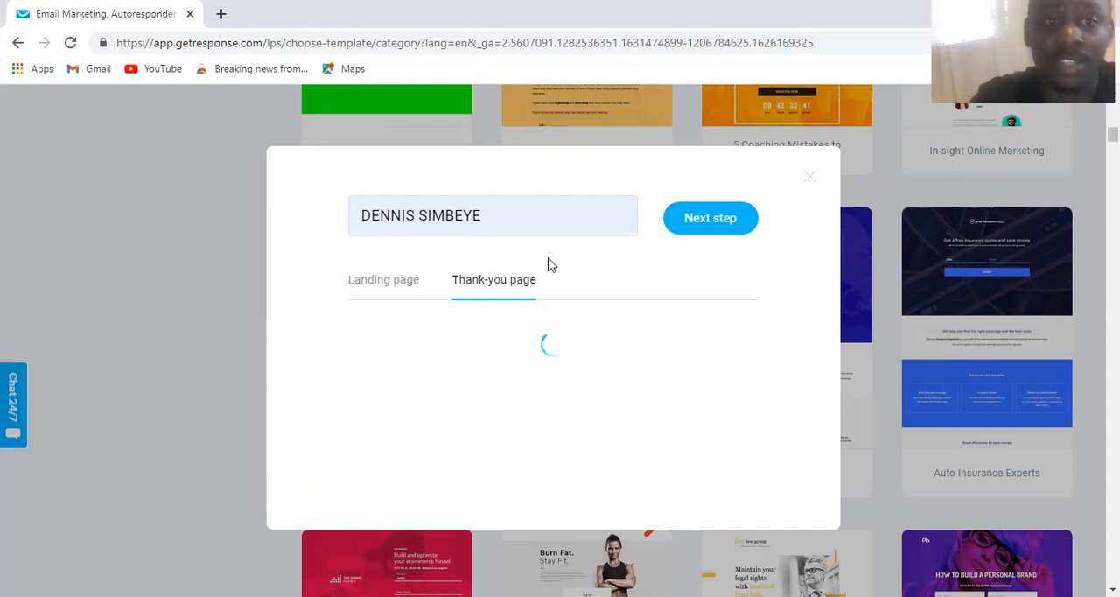
pyautogui.scroll(-2, 540, 290)
pyautogui.click(407, 280)
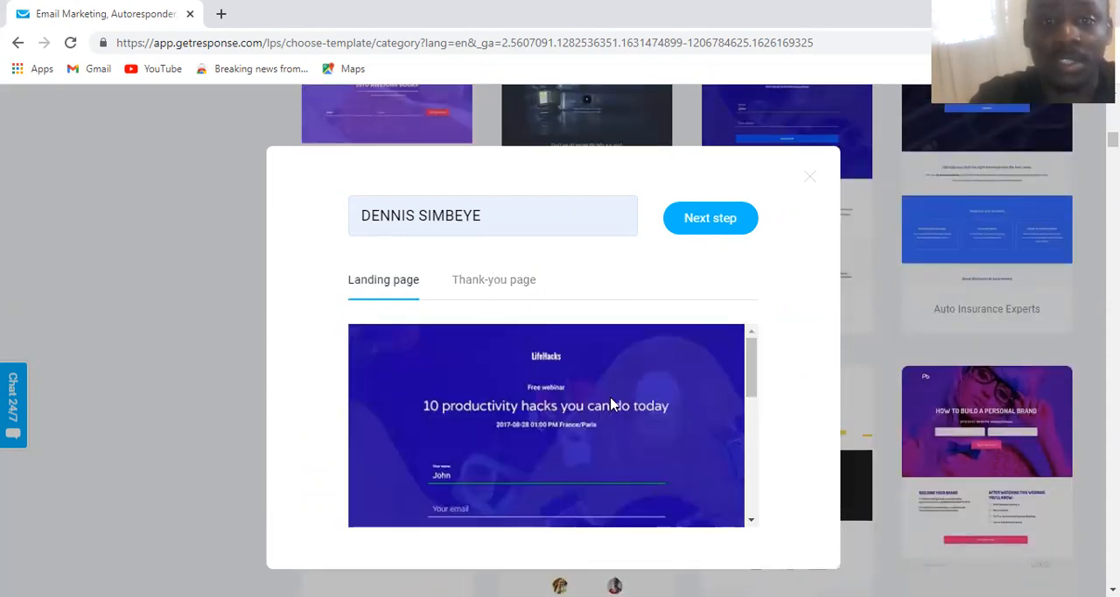
pyautogui.scroll(2, 611, 404)
pyautogui.click(518, 294)
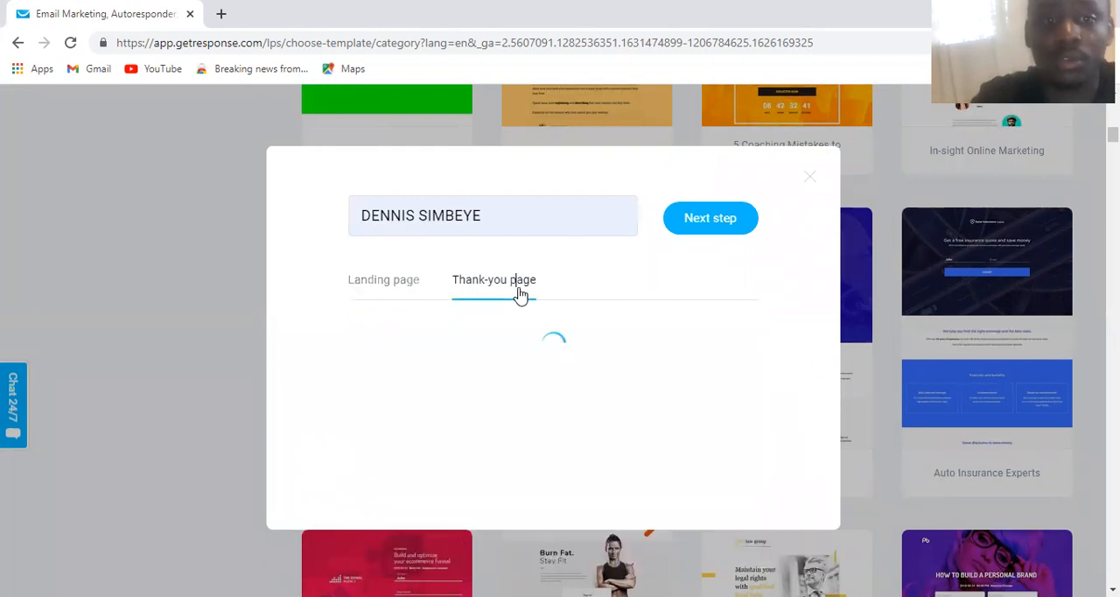
# Continue with the named landing page to the page editor and dismiss the notice about scheduled webinars
pyautogui.click(710, 218)
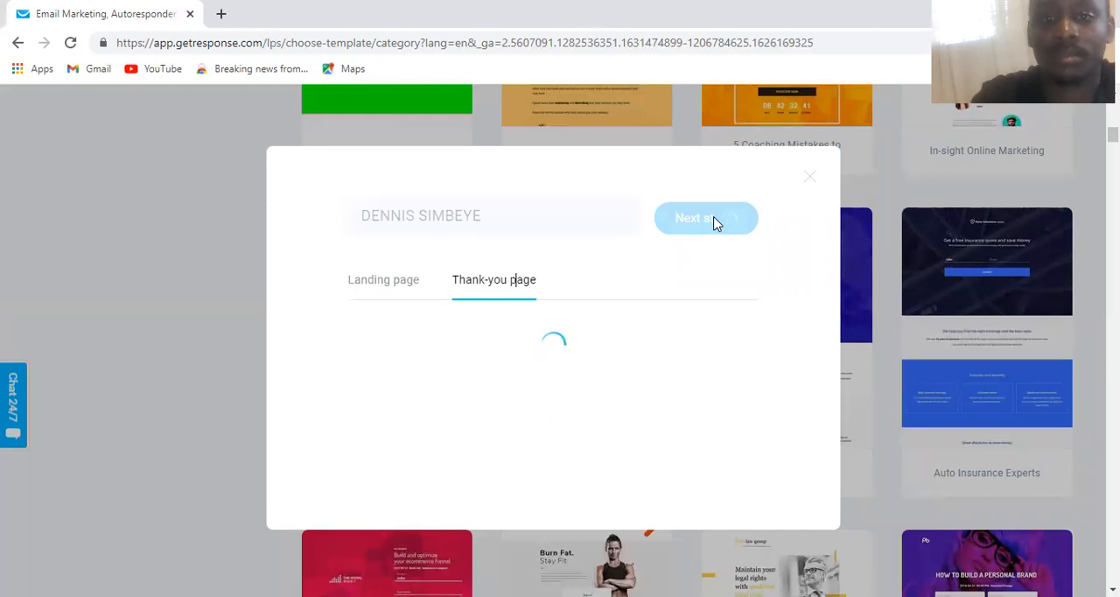
pyautogui.scroll(-1, 716, 224)
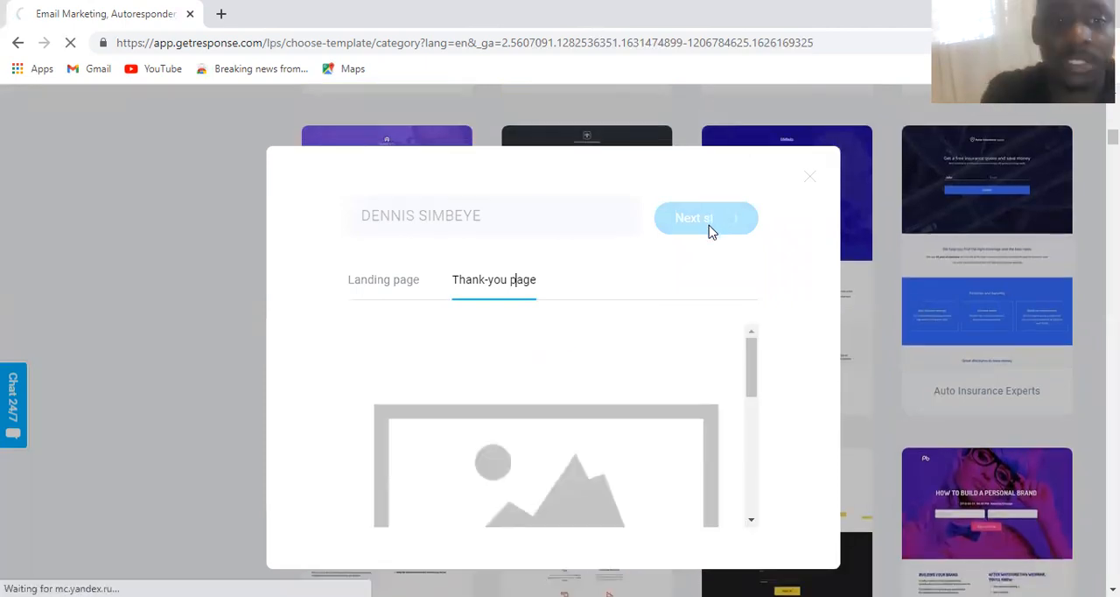
pyautogui.scroll(-1, 591, 337)
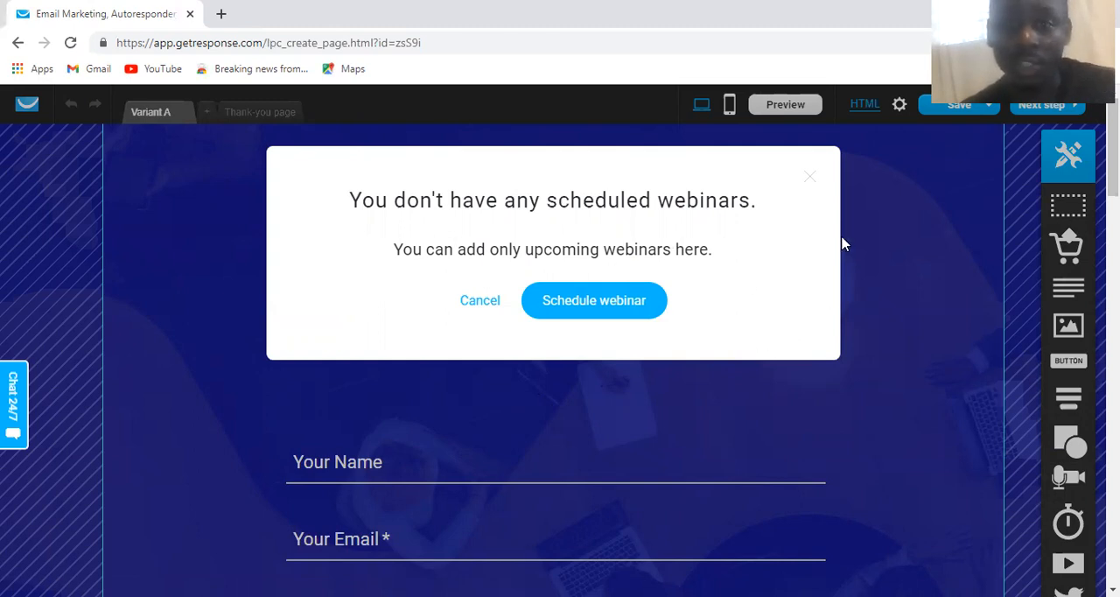
pyautogui.click(810, 180)
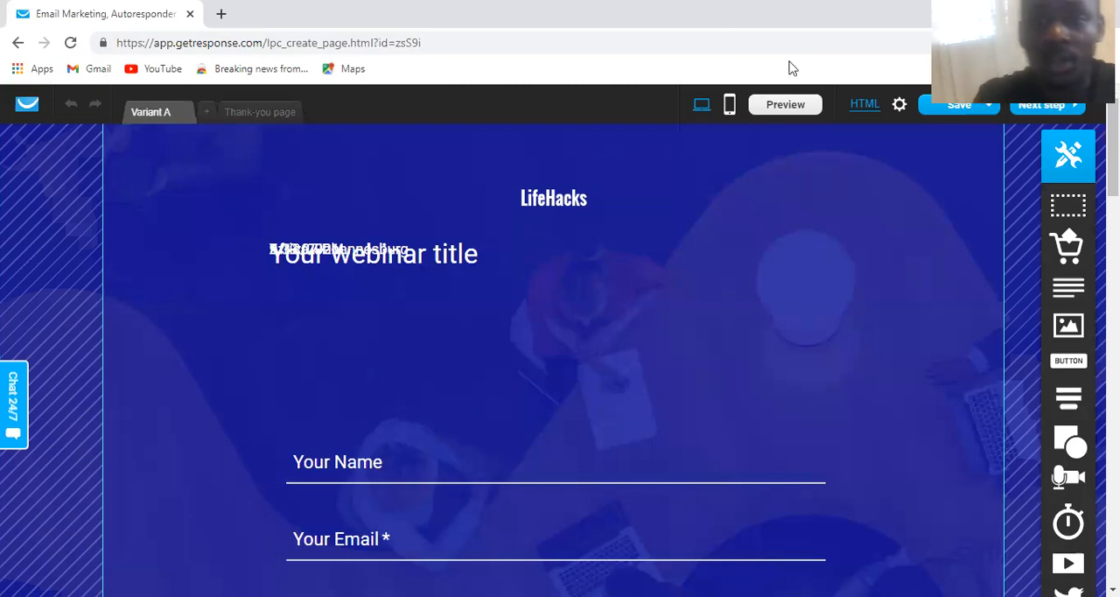
pyautogui.scroll(-8, 709, 186)
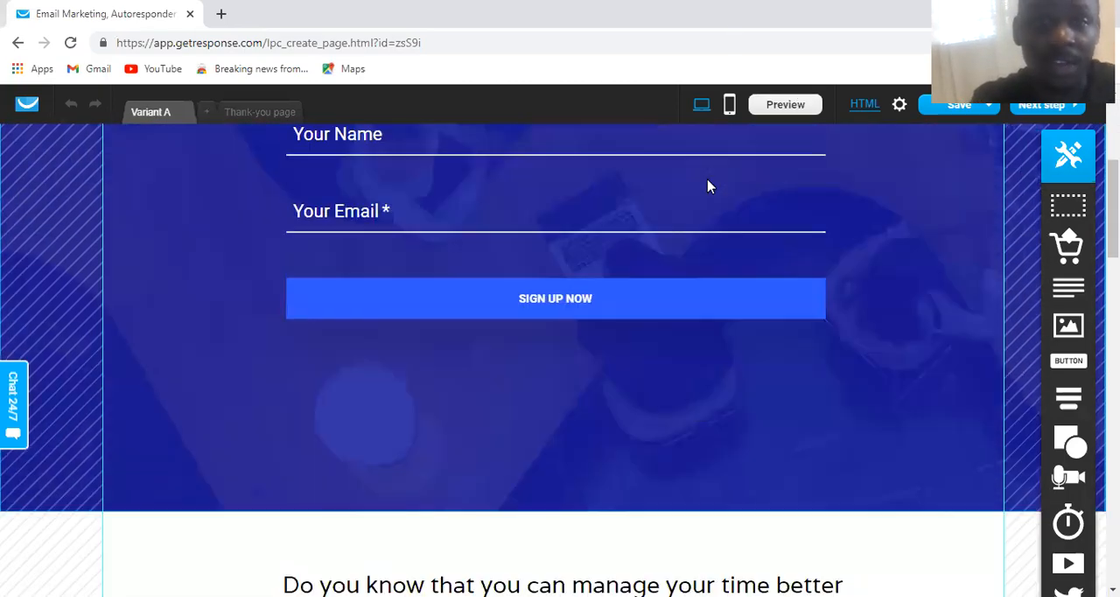
pyautogui.scroll(5, 708, 186)
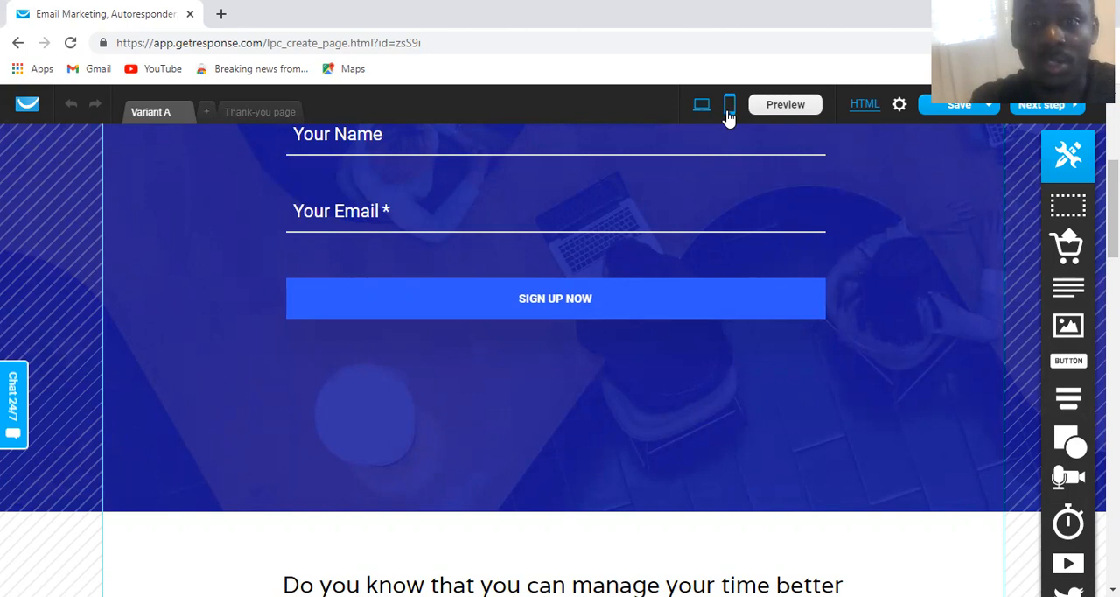
pyautogui.click(729, 107)
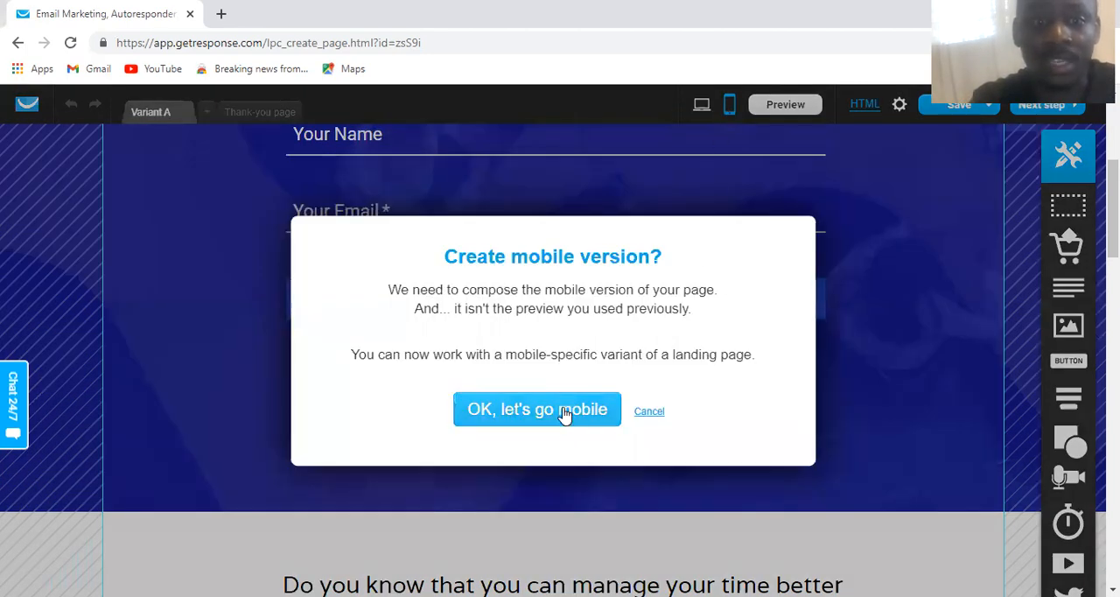
pyautogui.click(654, 415)
# Delete the LifeHacks logo from the blue header section of the landing page
pyautogui.scroll(4, 470, 272)
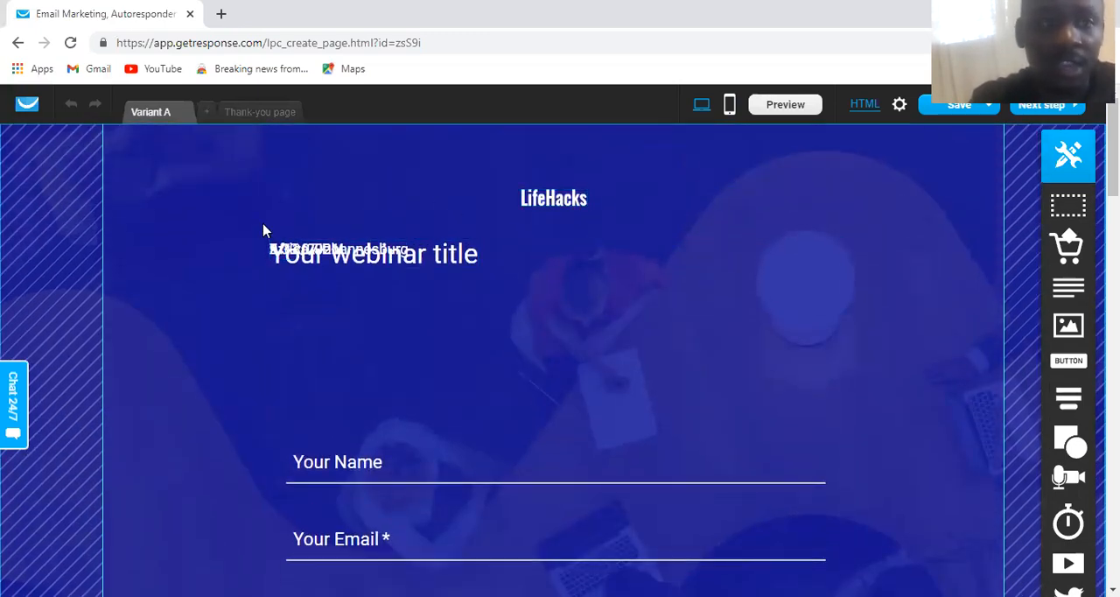
pyautogui.click(285, 254)
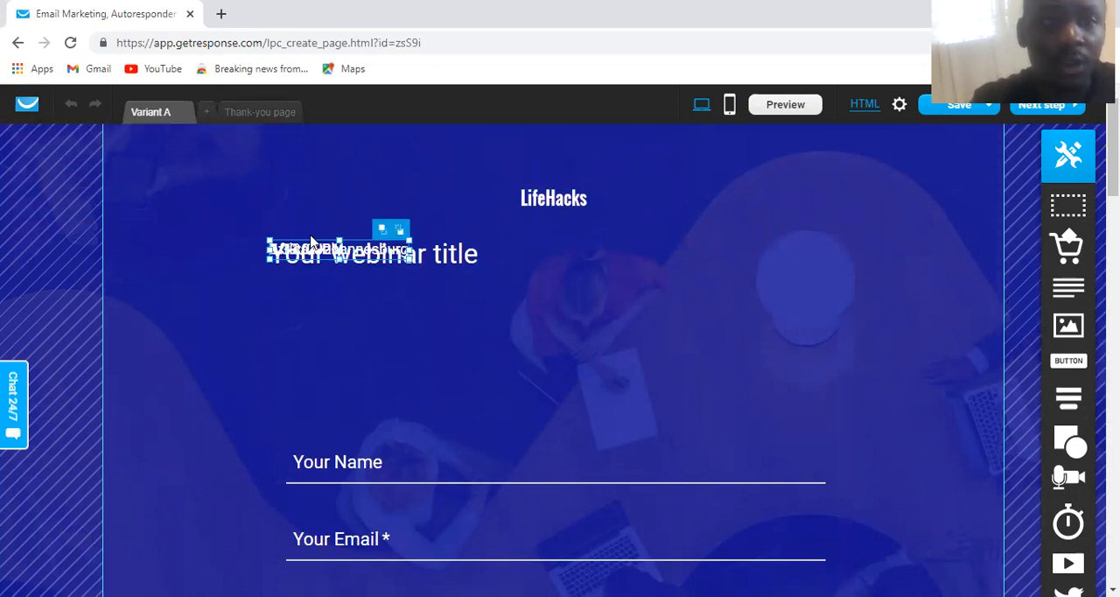
pyautogui.click(578, 202)
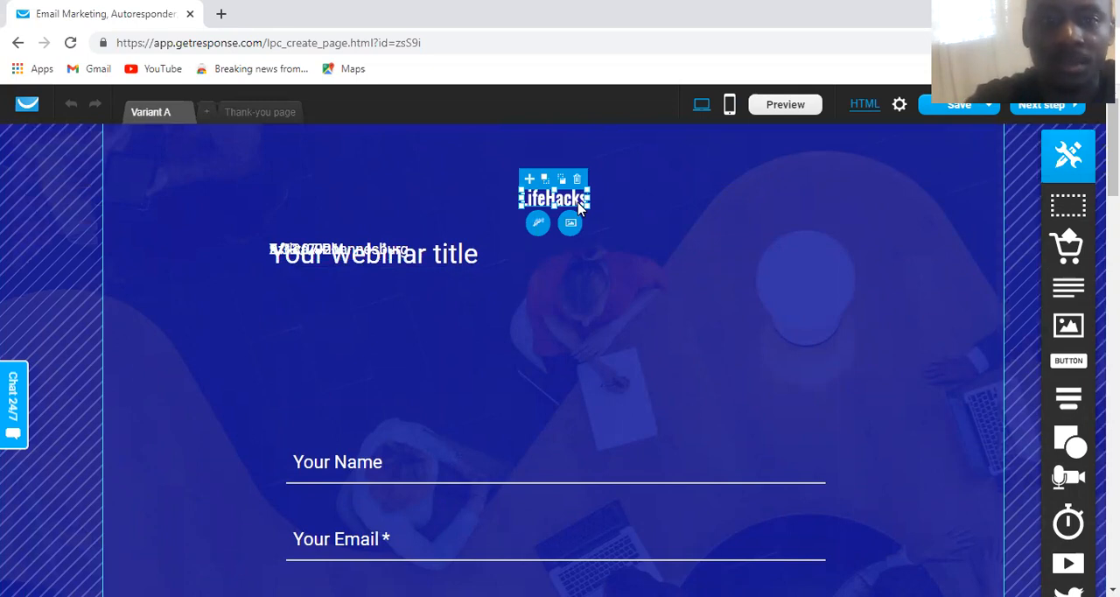
pyautogui.press('Delete')
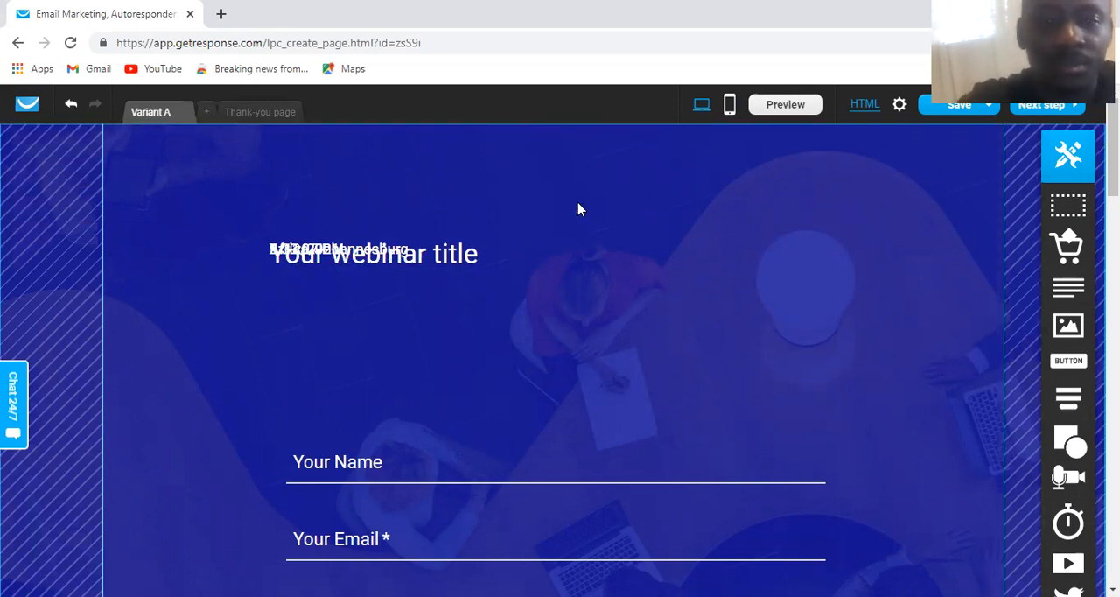
# Delete the signup form with the webinar title and the name and email fields from the blue header section
pyautogui.doubleClick(578, 230)
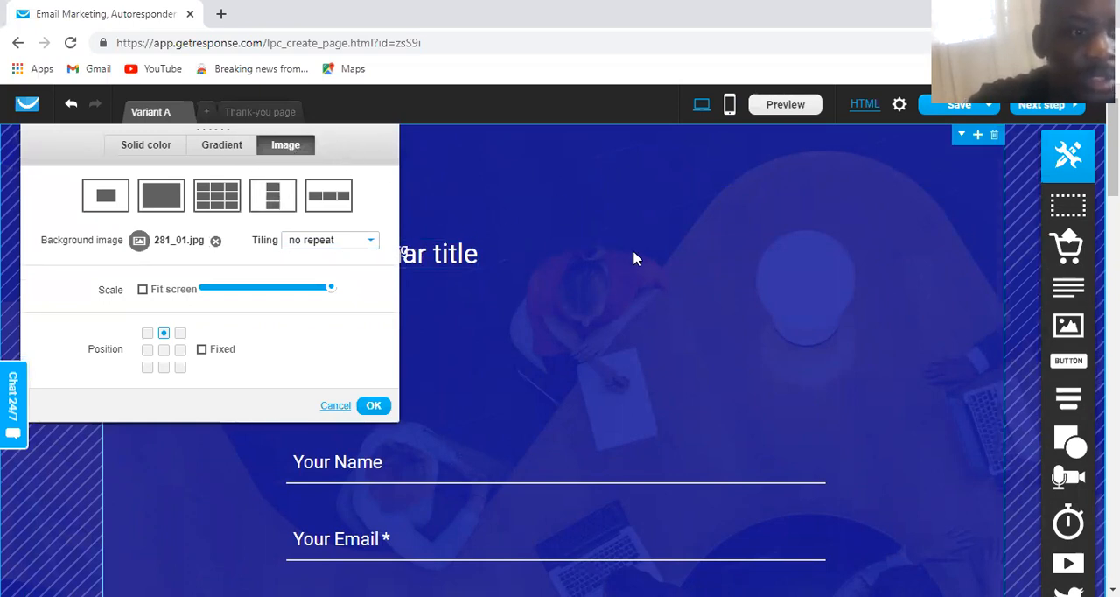
pyautogui.click(668, 253)
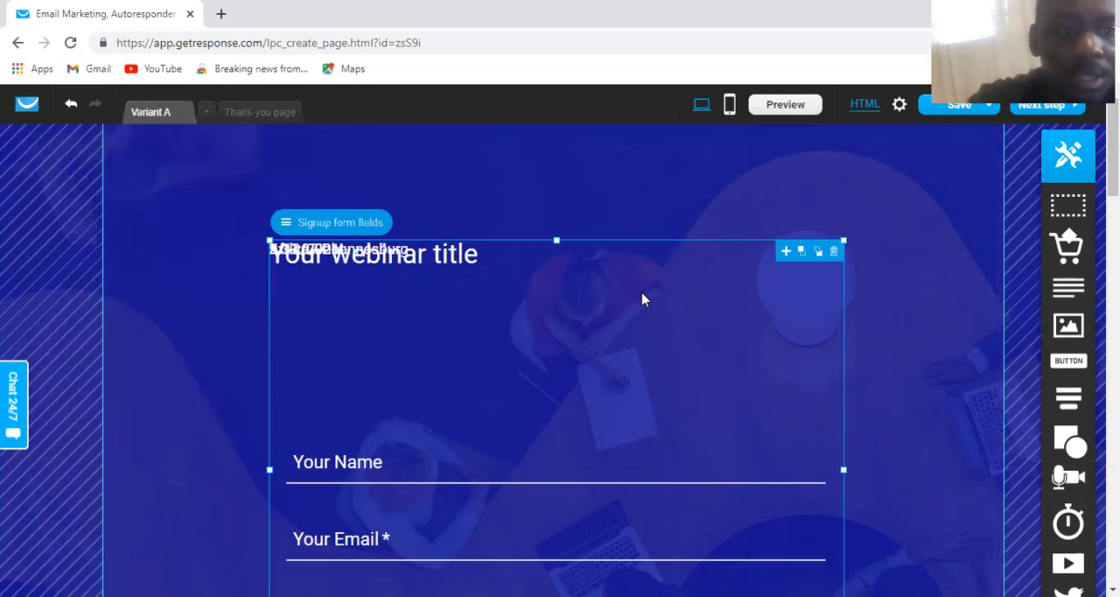
pyautogui.scroll(-2, 643, 300)
pyautogui.scroll(2, 642, 302)
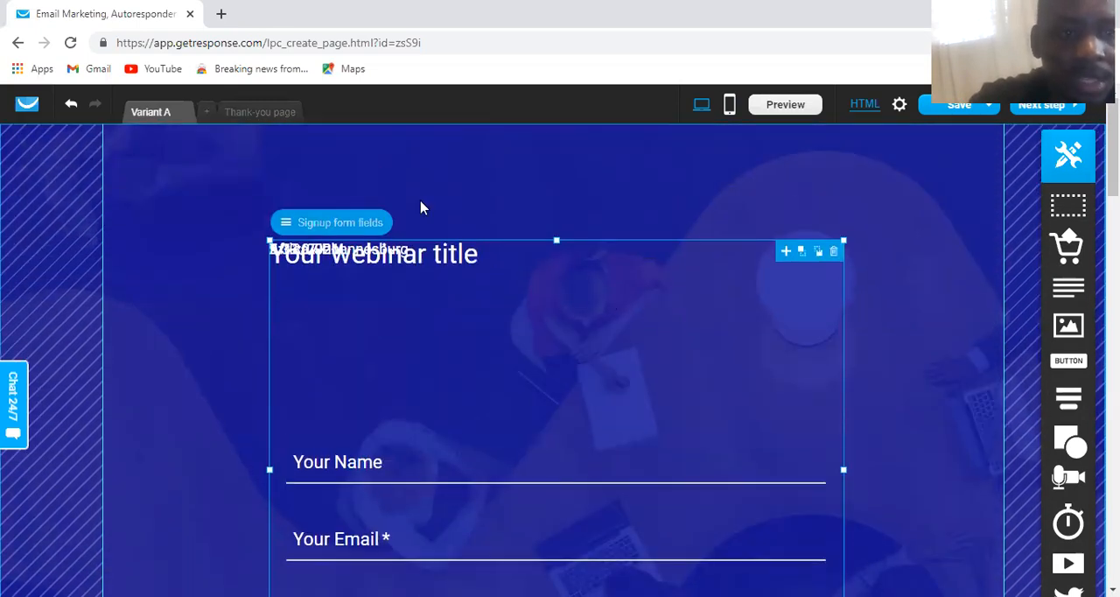
pyautogui.click(834, 254)
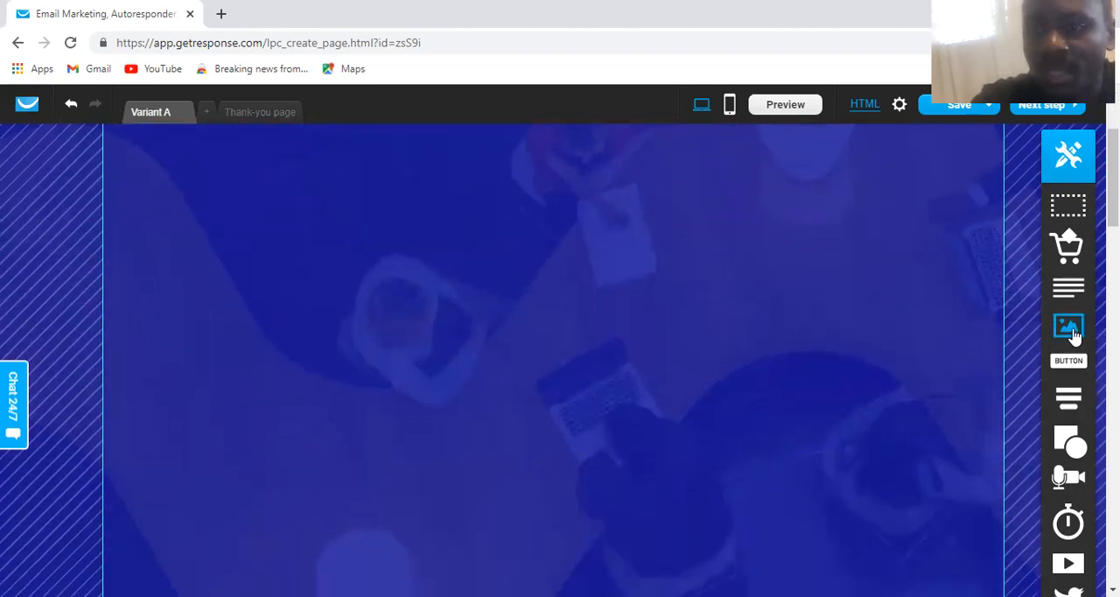
pyautogui.moveTo(1073, 399)
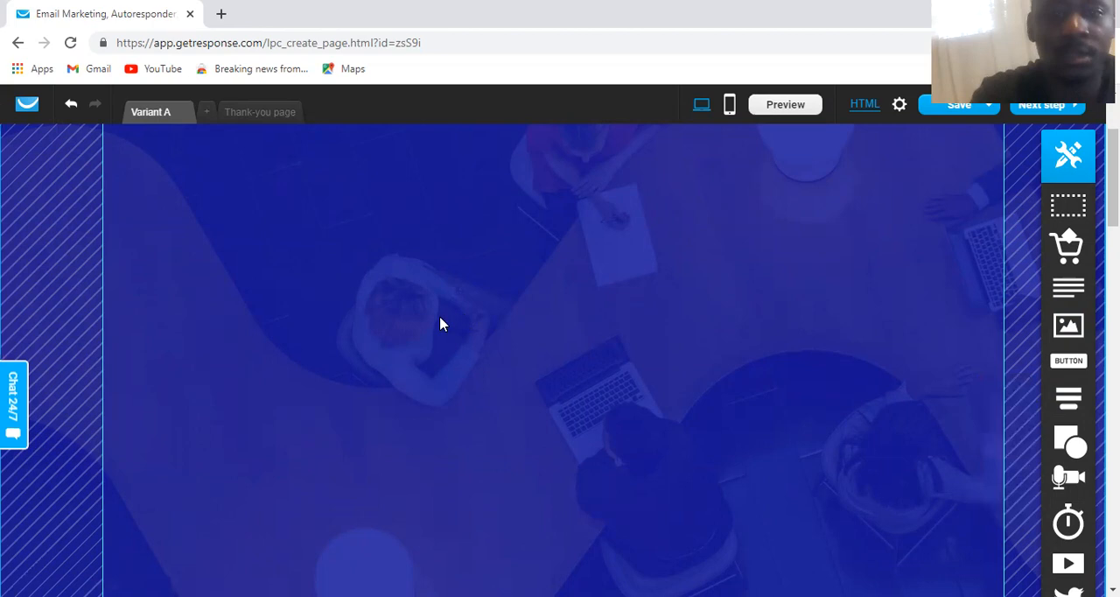
pyautogui.scroll(-4, 916, 268)
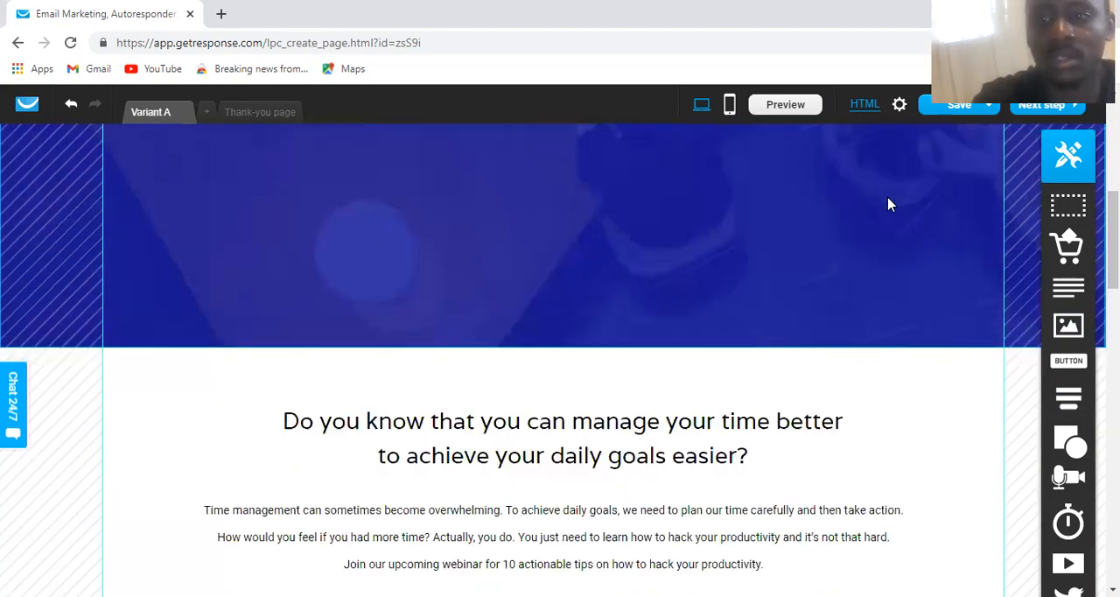
# Place a text block in the blue header section and delete it again
pyautogui.scroll(1, 902, 211)
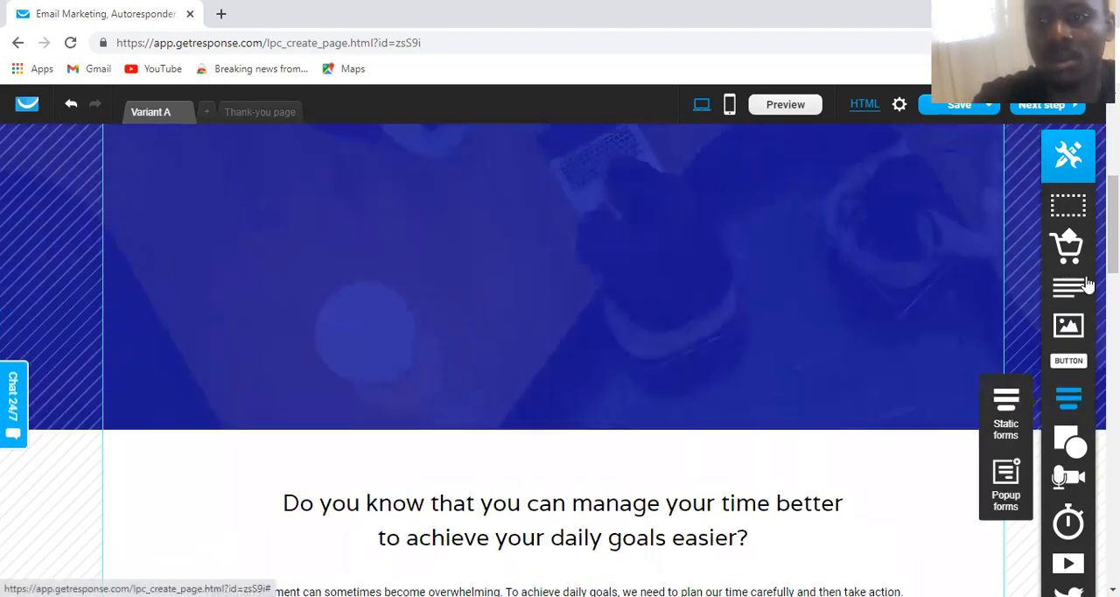
pyautogui.moveTo(1068, 293); pyautogui.dragTo(408, 282)
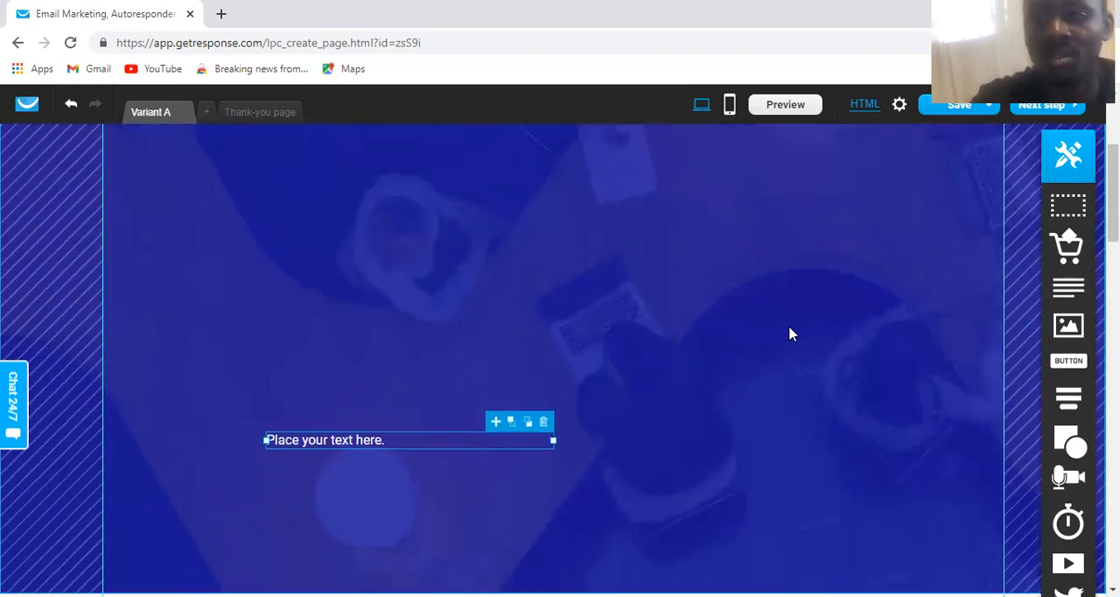
pyautogui.click(542, 422)
# Insert a static signup form with name and email fields in the blue header section and label its button "Sign up NOW!"
pyautogui.moveTo(1085, 418)
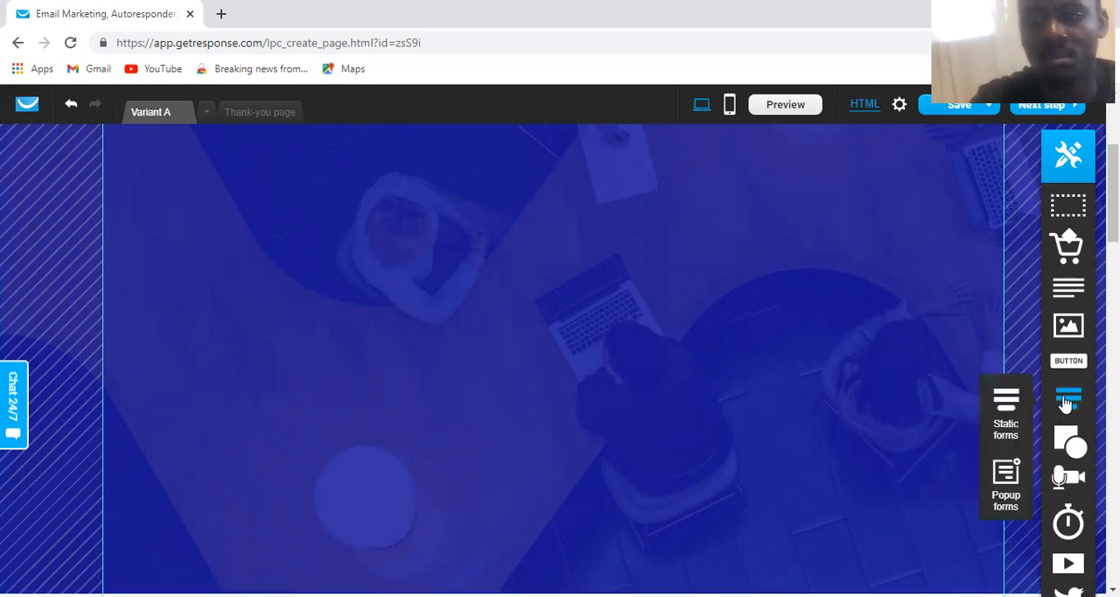
pyautogui.moveTo(673, 392); pyautogui.dragTo(405, 365)
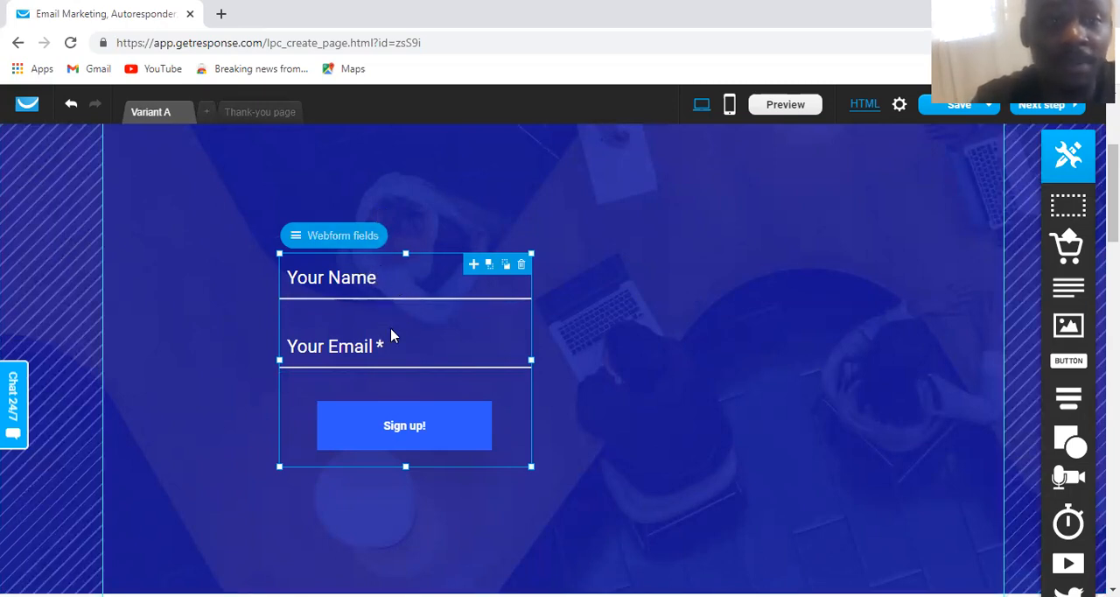
pyautogui.click(492, 414)
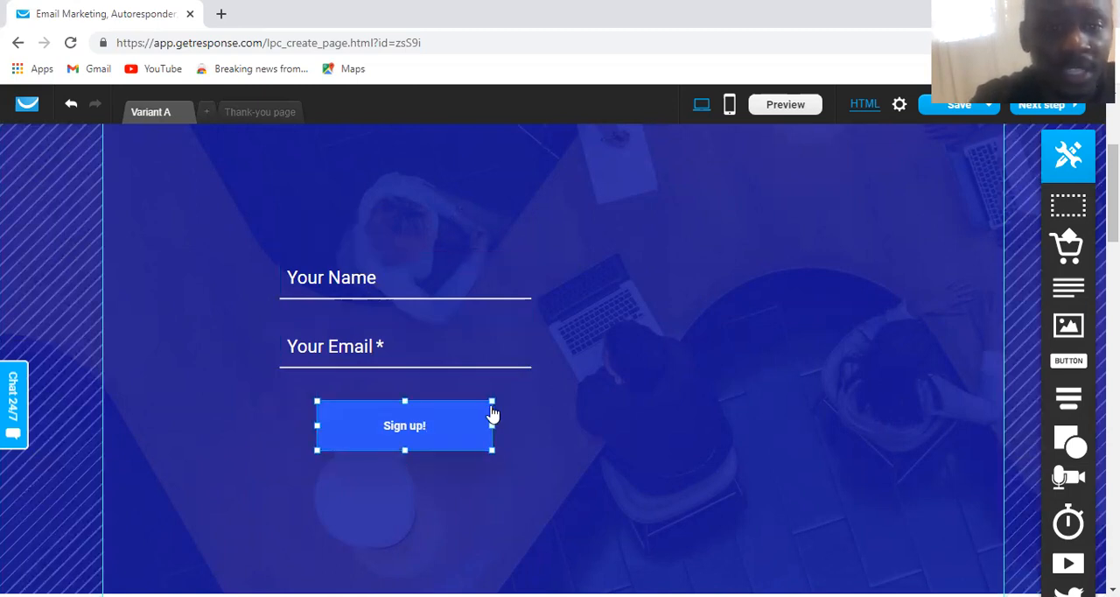
pyautogui.click(429, 426)
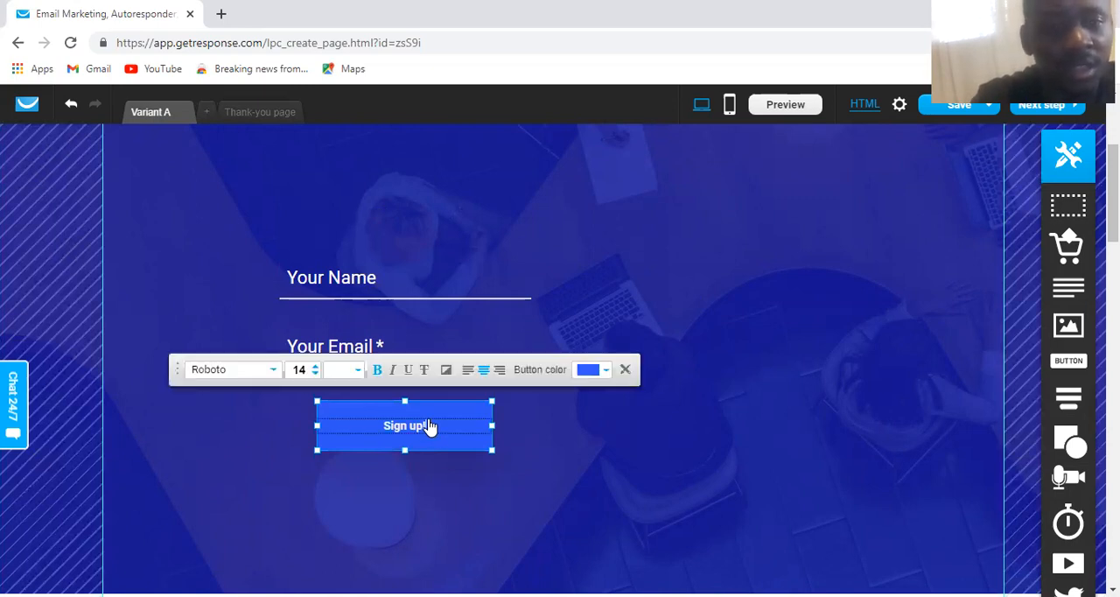
pyautogui.press('BackSpace')
pyautogui.write('NoW')
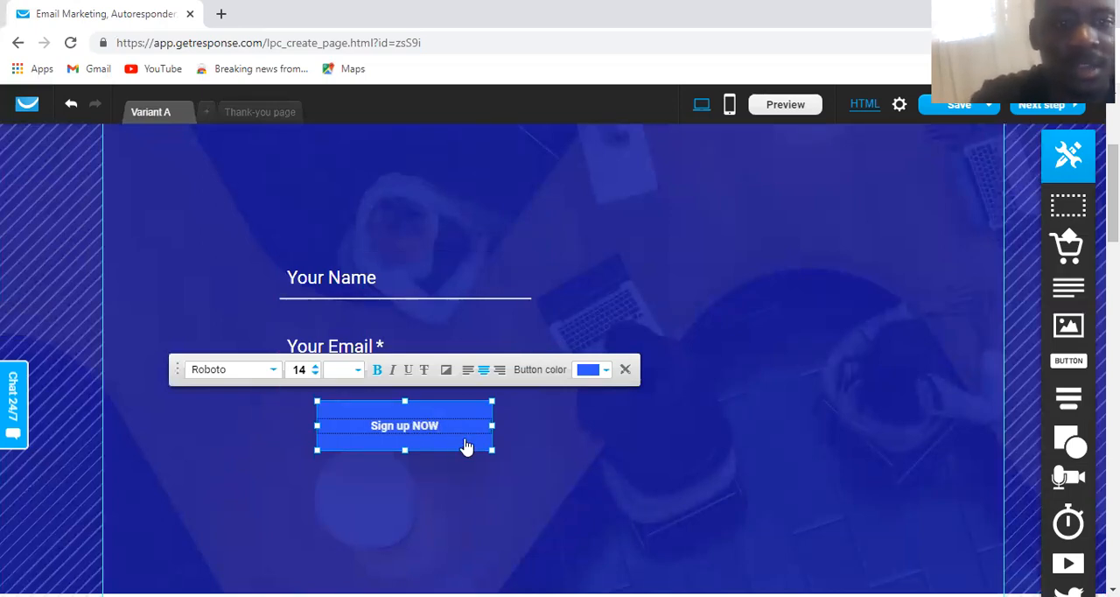
pyautogui.write('!')
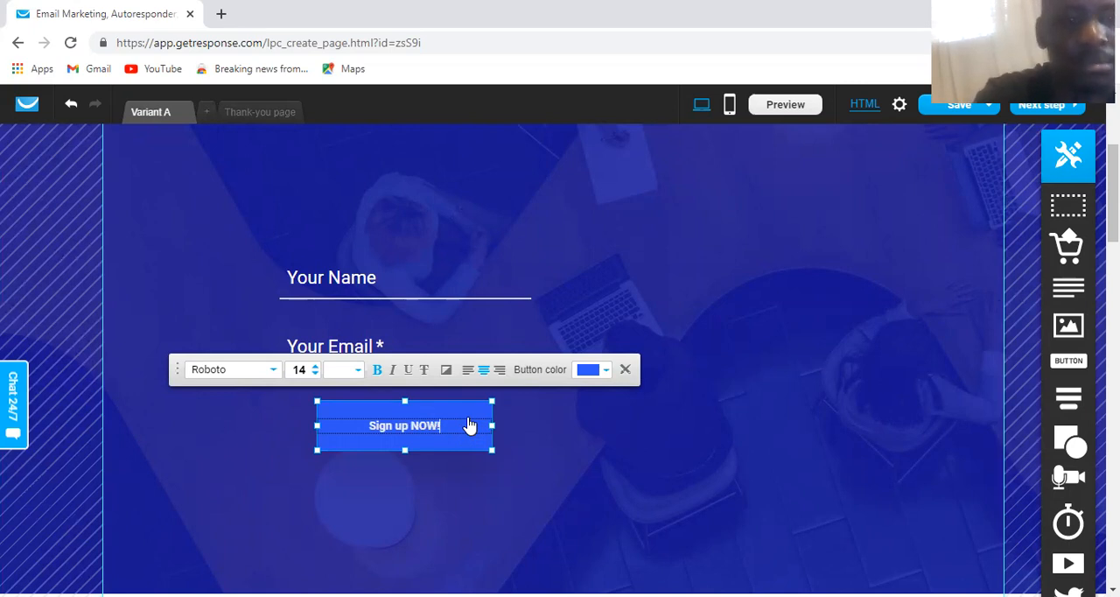
pyautogui.click(619, 448)
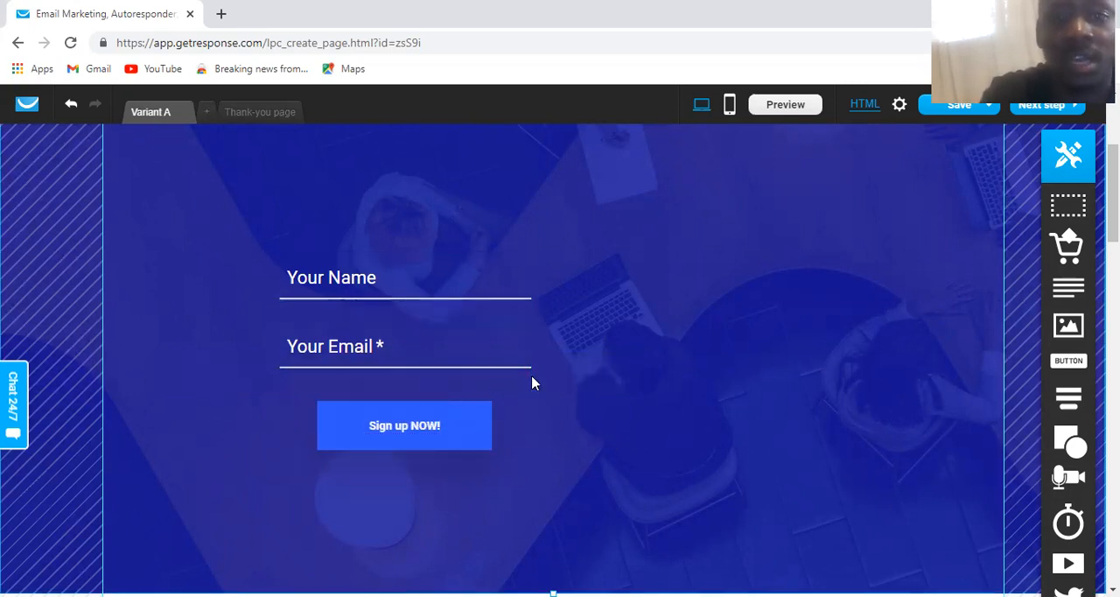
pyautogui.scroll(3, 532, 383)
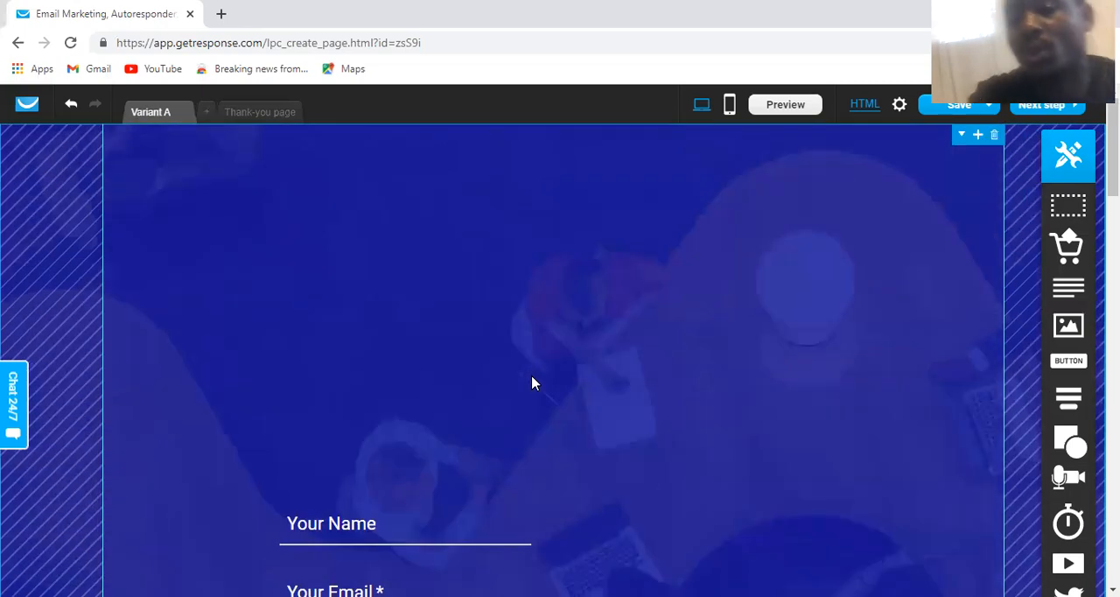
pyautogui.scroll(-3, 563, 406)
pyautogui.scroll(3, 563, 406)
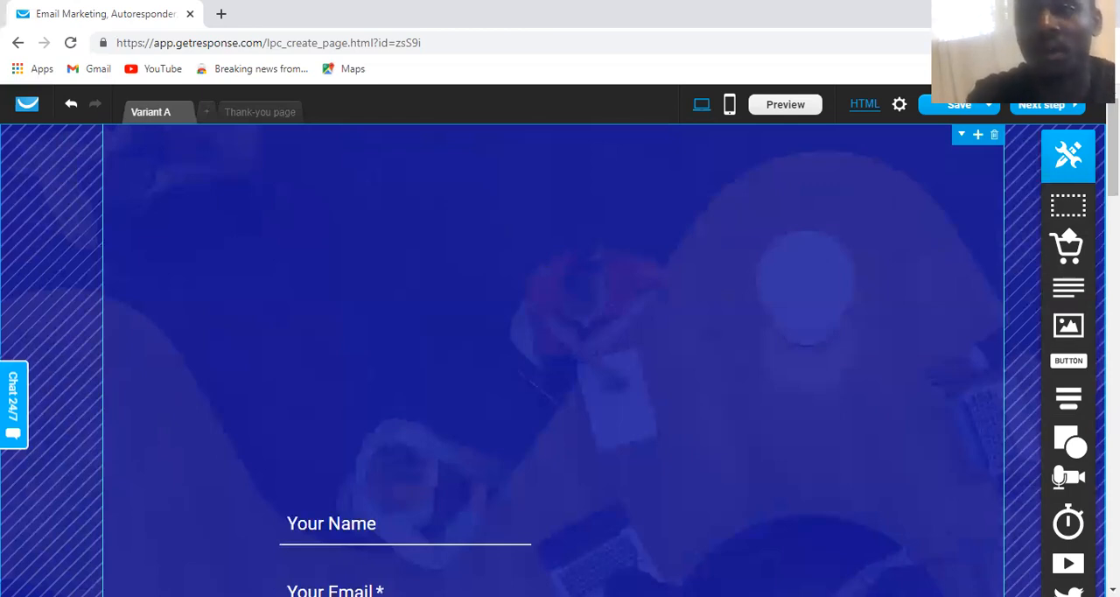
pyautogui.scroll(-1, 844, 288)
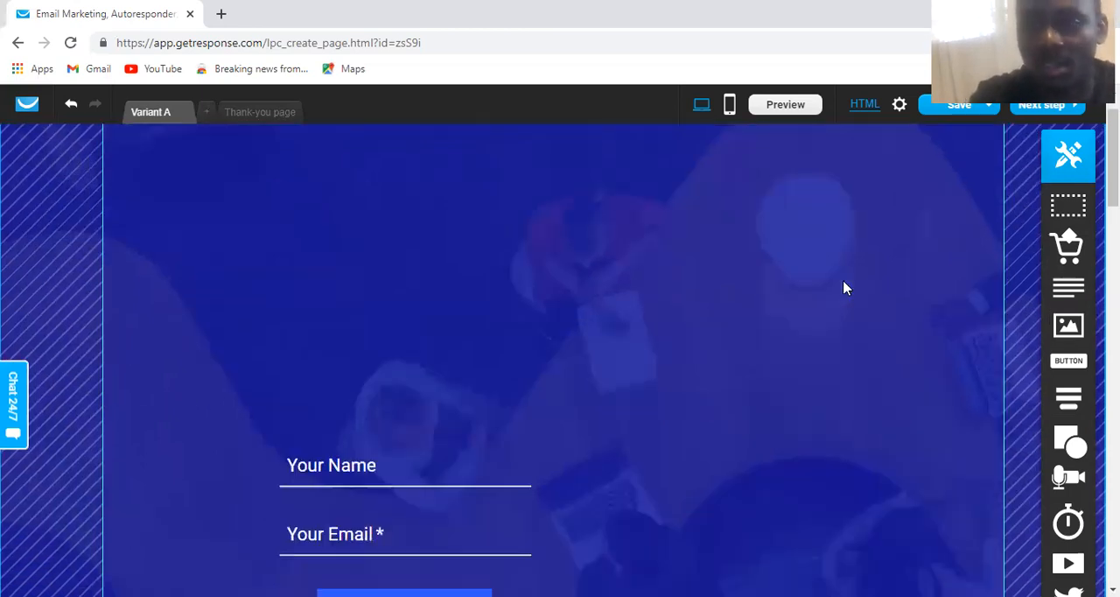
pyautogui.scroll(1, 845, 288)
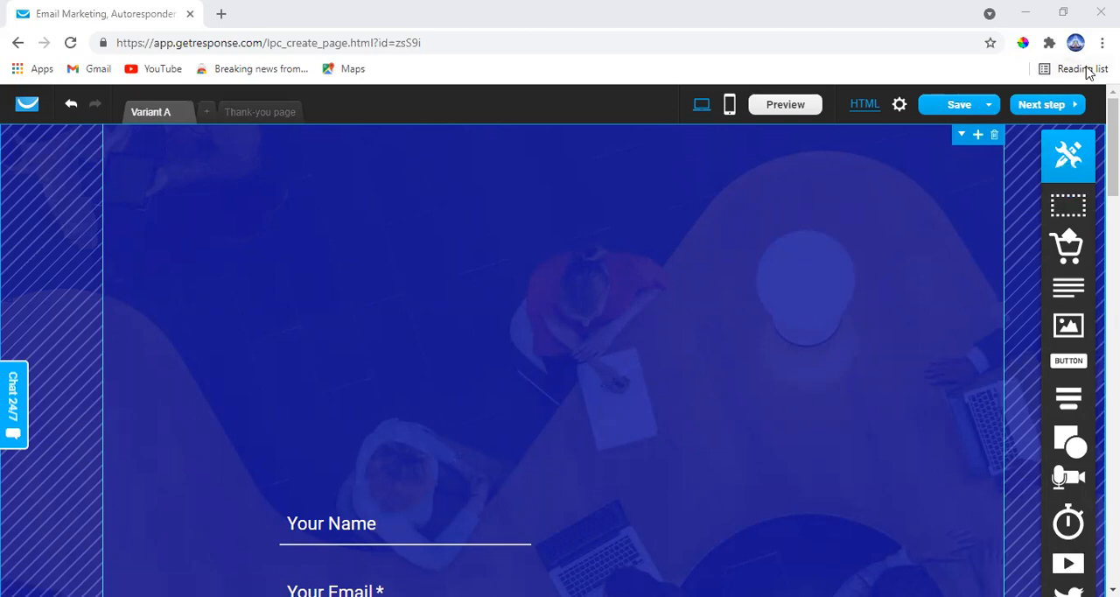
# View the page's SEO and additional settings and the header section's background image settings, closing both without changes
pyautogui.click(899, 105)
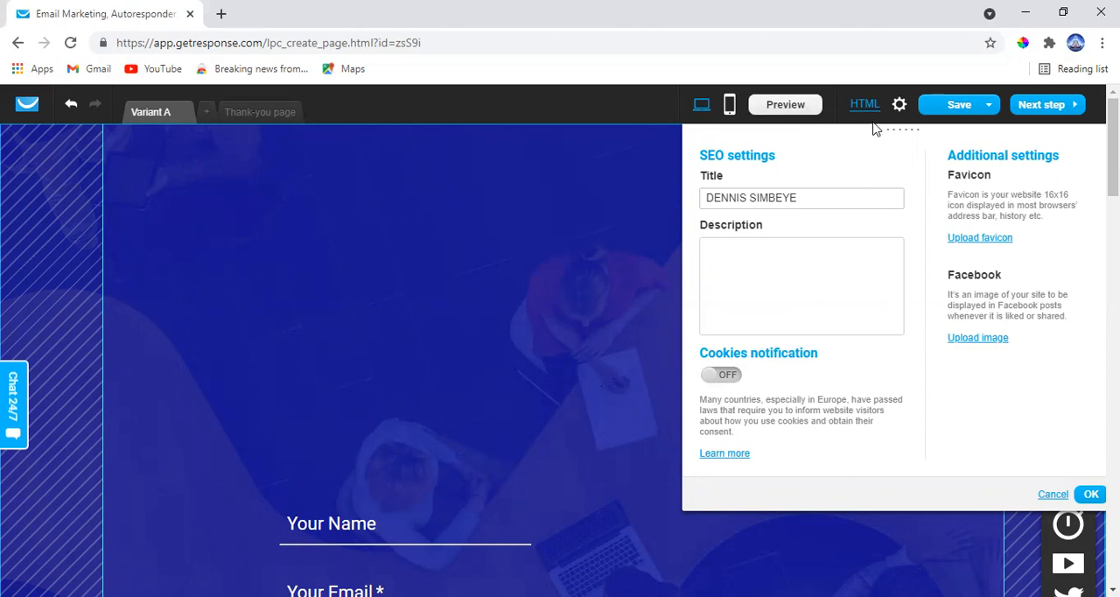
pyautogui.moveTo(976, 111)
pyautogui.click(660, 267)
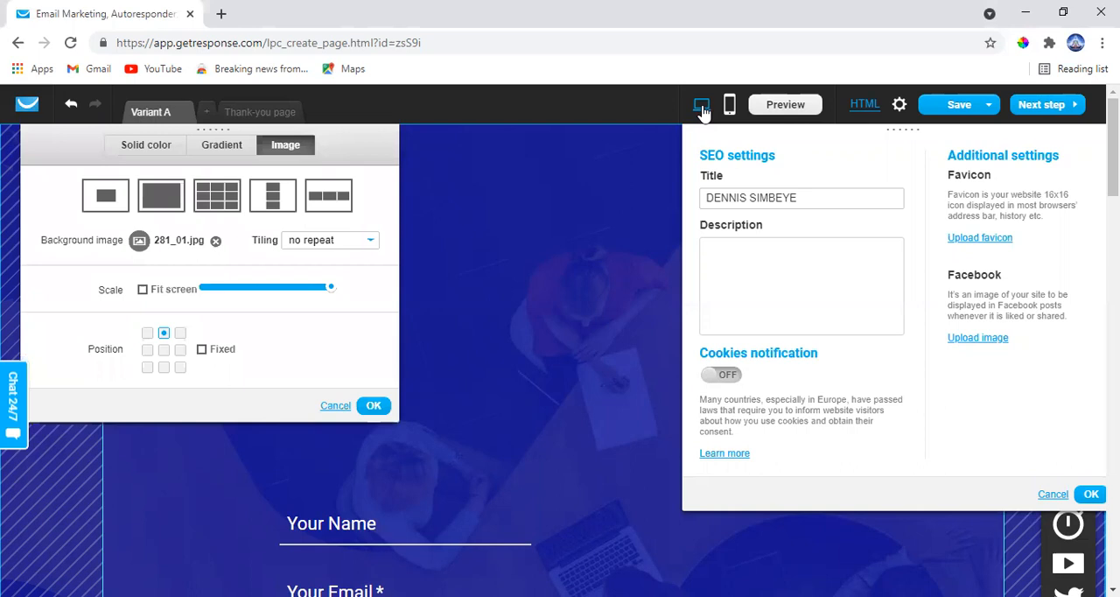
pyautogui.click(1048, 495)
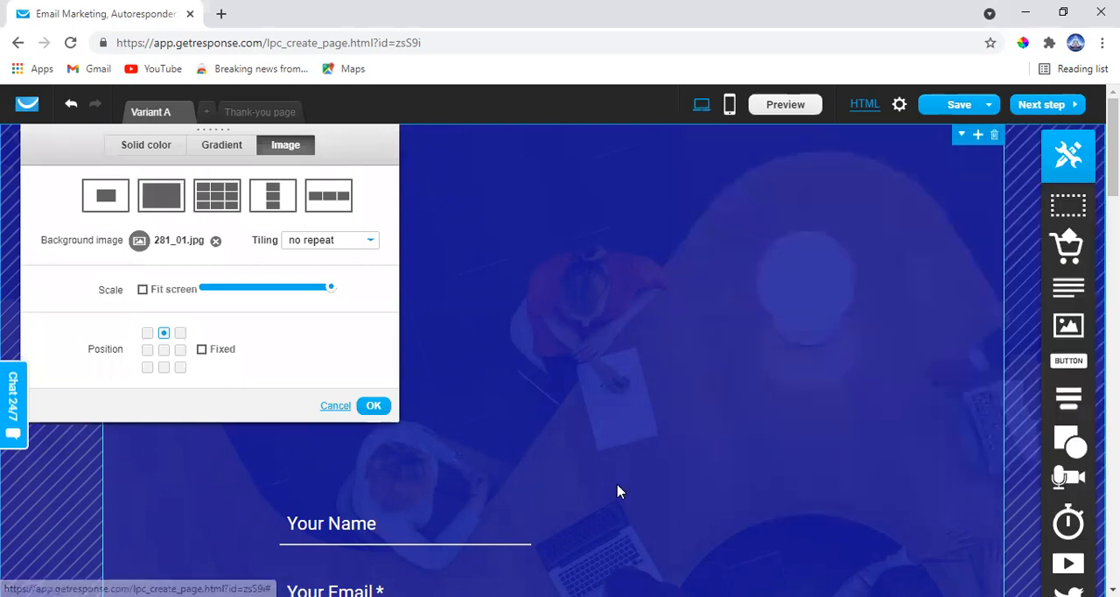
pyautogui.click(333, 407)
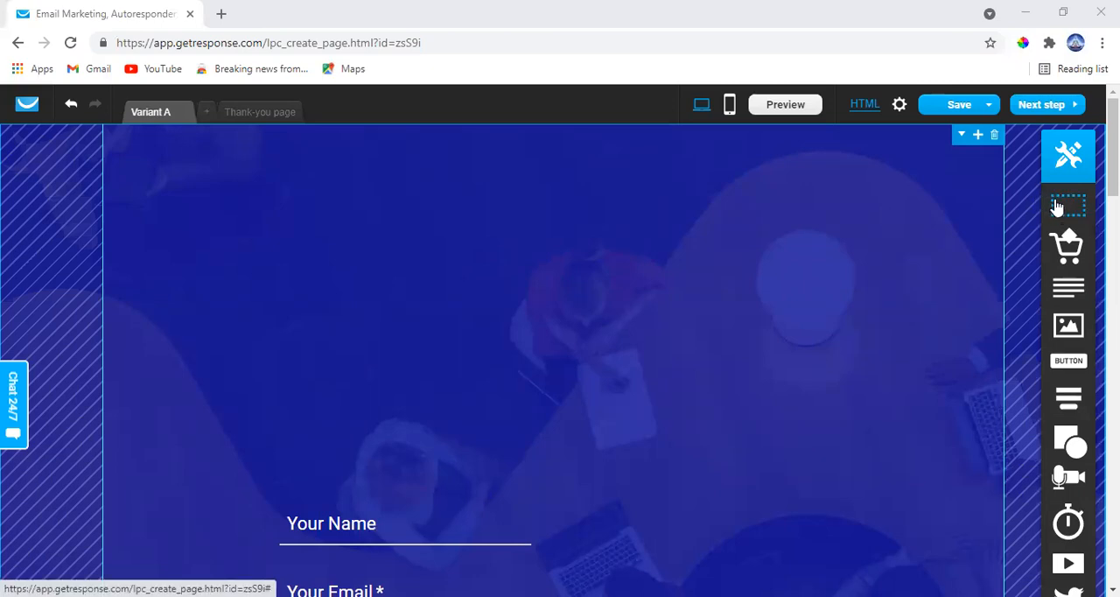
# Insert a blank section directly below the blue header section and delete it again
pyautogui.scroll(-3, 1041, 246)
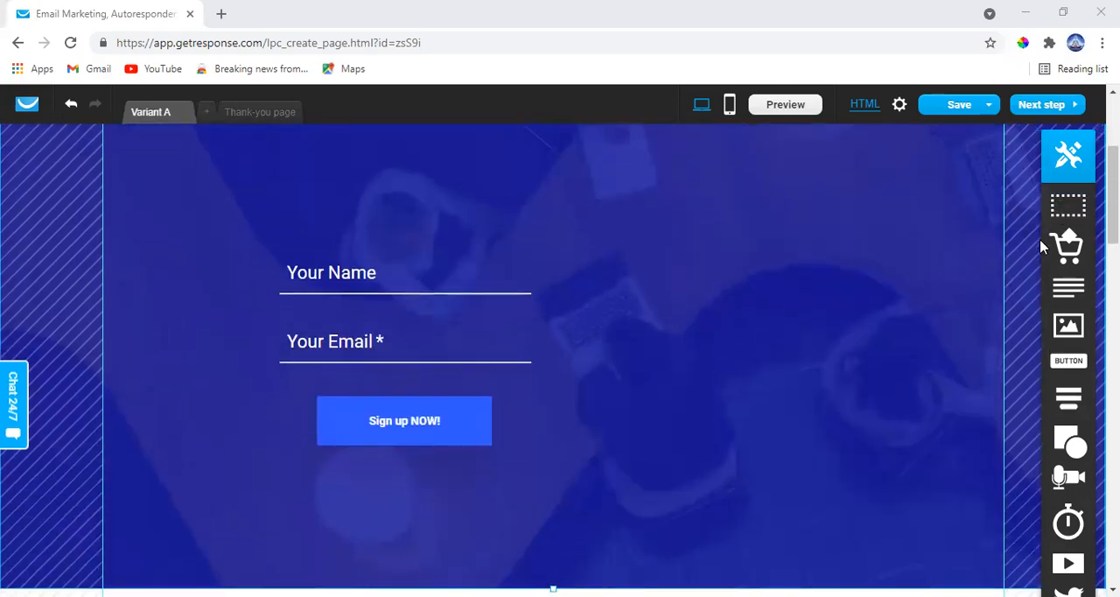
pyautogui.scroll(-4, 1043, 244)
pyautogui.scroll(3, 1028, 247)
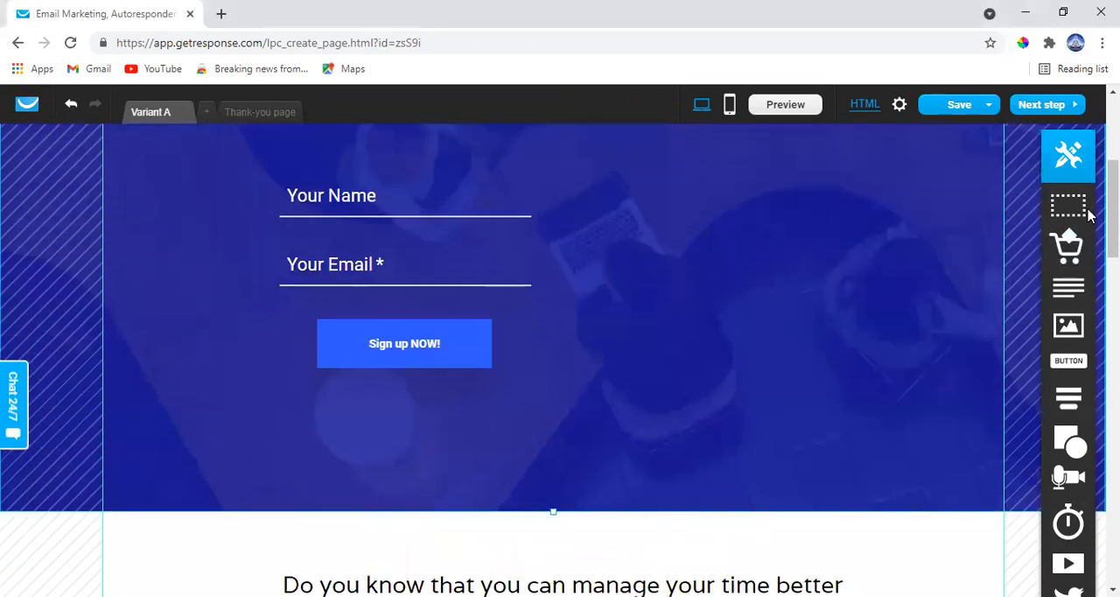
pyautogui.moveTo(1080, 219); pyautogui.dragTo(490, 467)
pyautogui.scroll(-2, 484, 480)
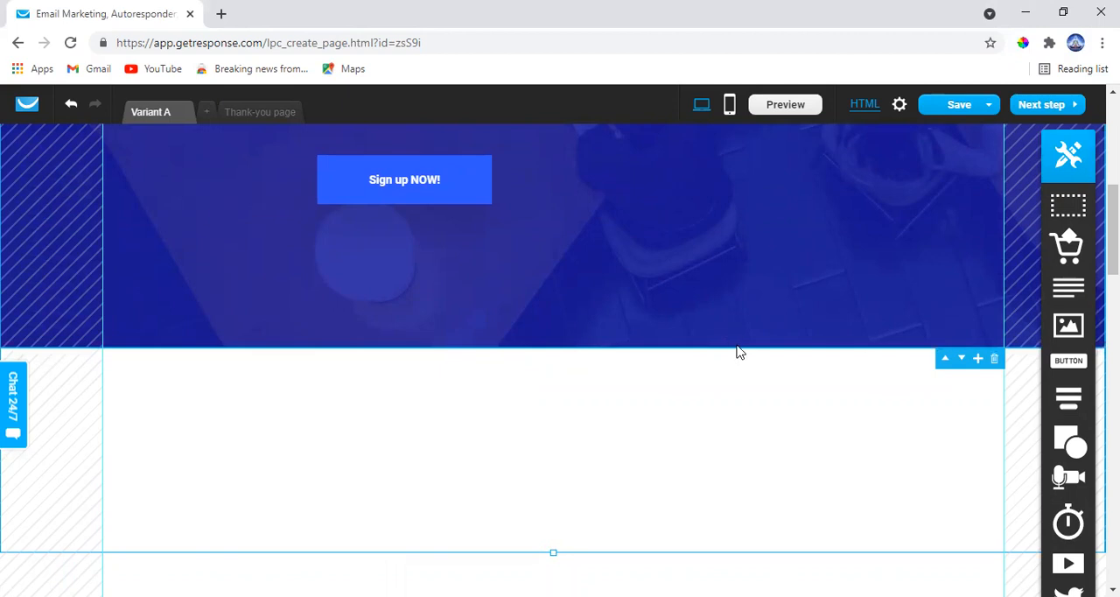
pyautogui.scroll(-4, 736, 351)
pyautogui.scroll(1, 736, 352)
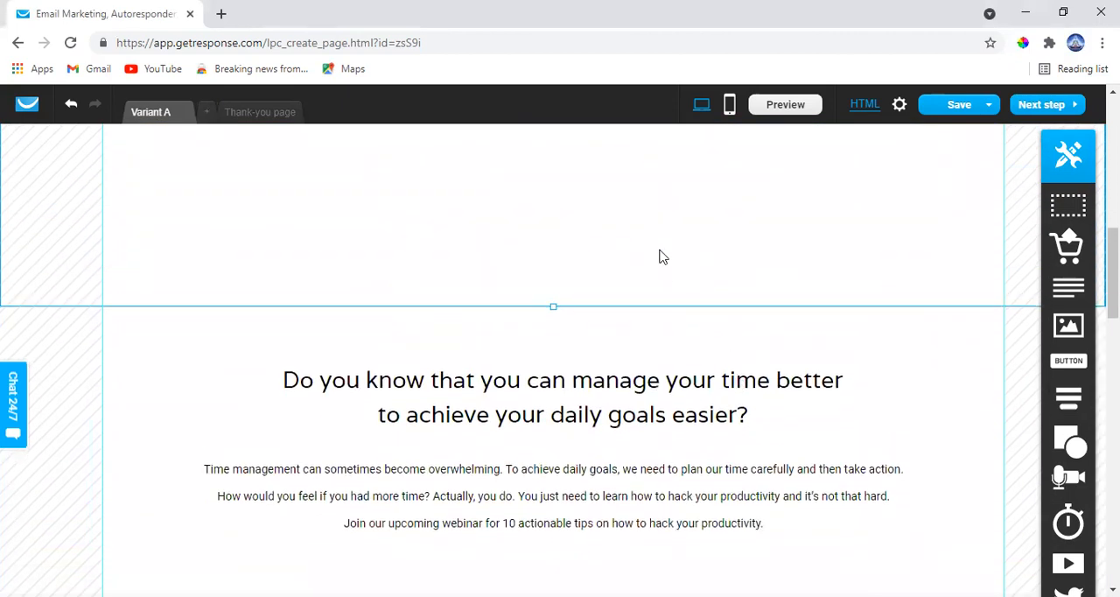
pyautogui.scroll(2, 662, 257)
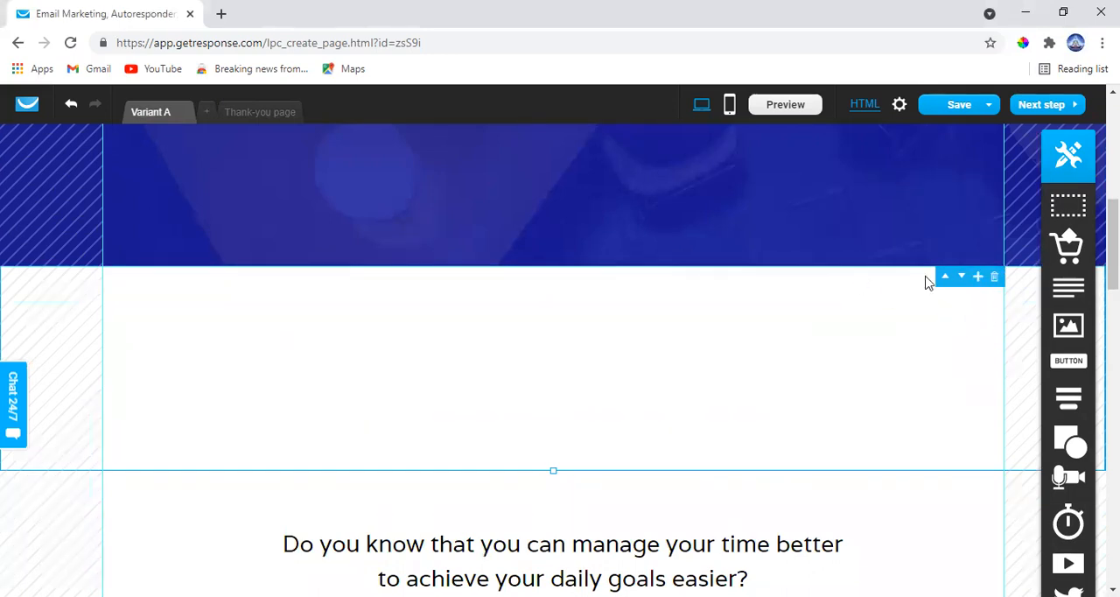
pyautogui.click(995, 278)
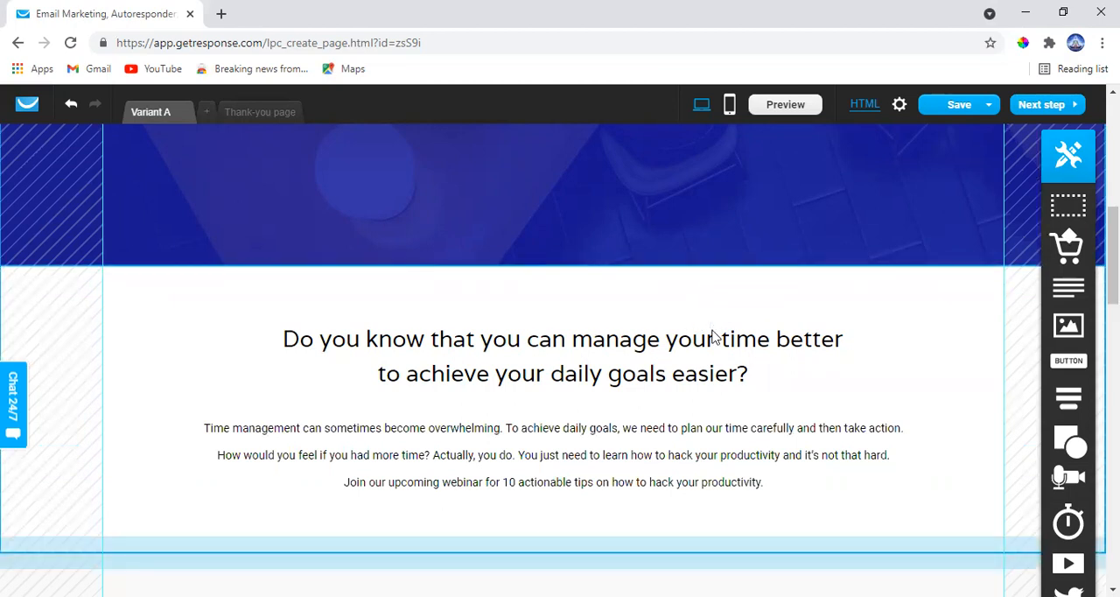
# Delete the "Do you know that you can manage your time better" section and extend the blue header section downward
pyautogui.scroll(3, 871, 263)
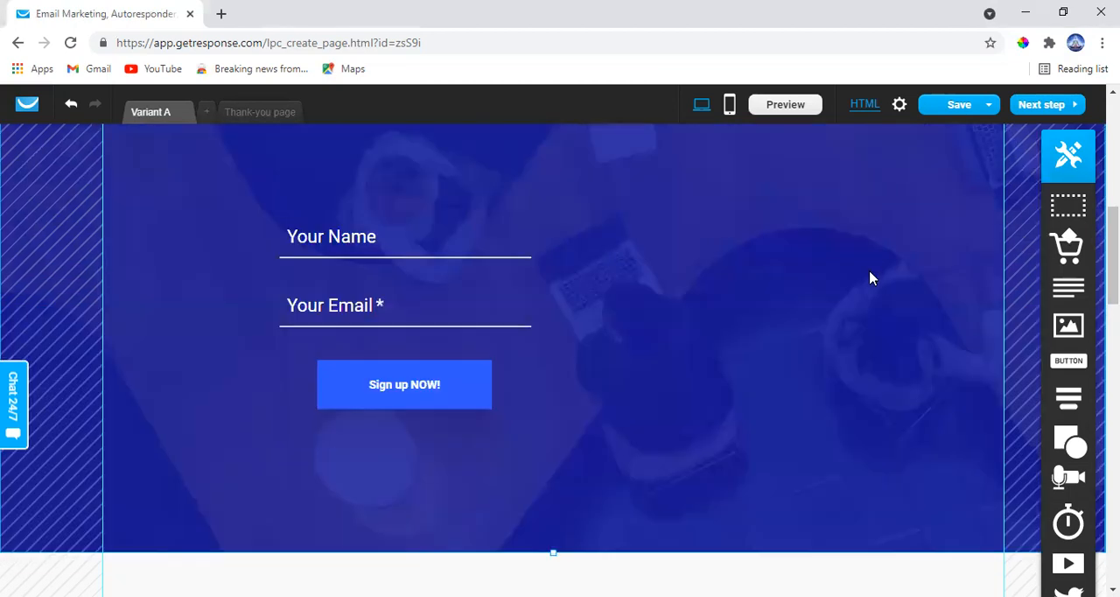
pyautogui.scroll(-3, 870, 300)
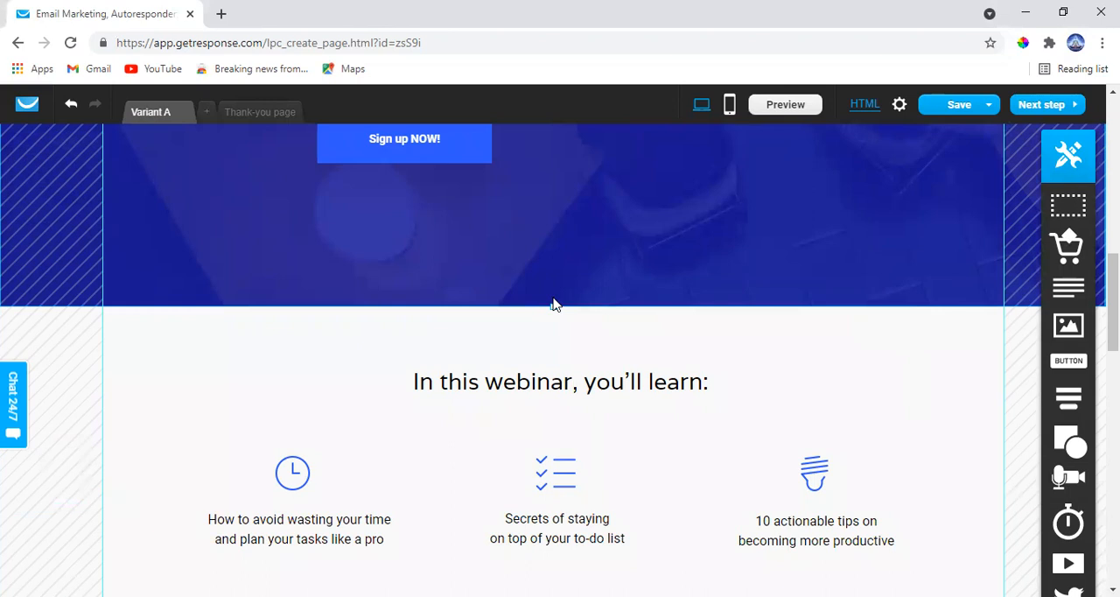
pyautogui.moveTo(553, 305); pyautogui.dragTo(552, 365)
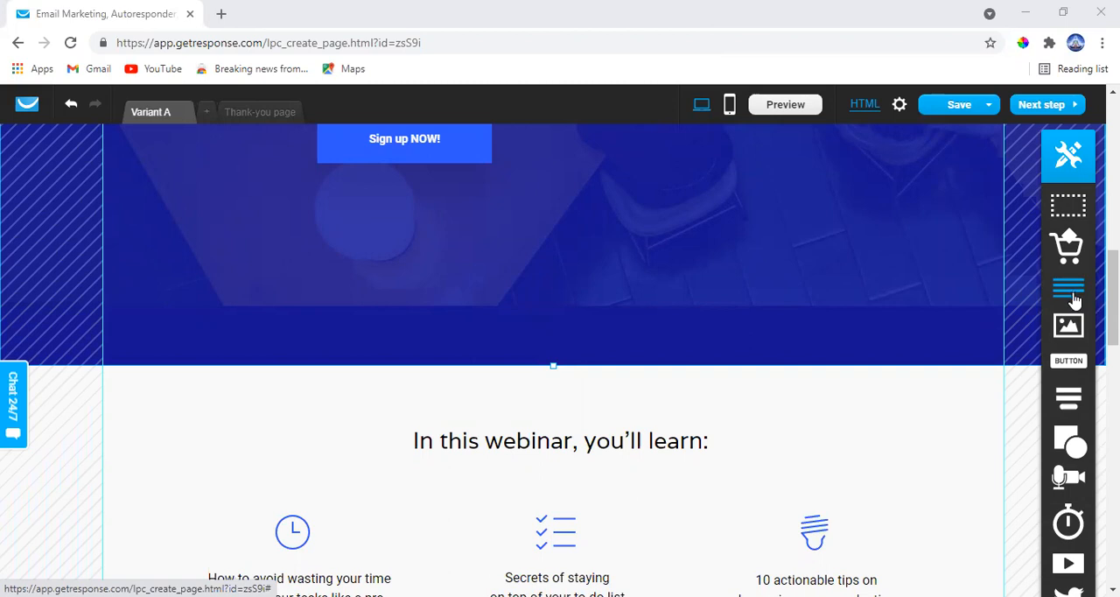
# Try out a text block and an image below the signup form in the blue section, deleting each one
pyautogui.moveTo(1072, 298); pyautogui.dragTo(524, 266)
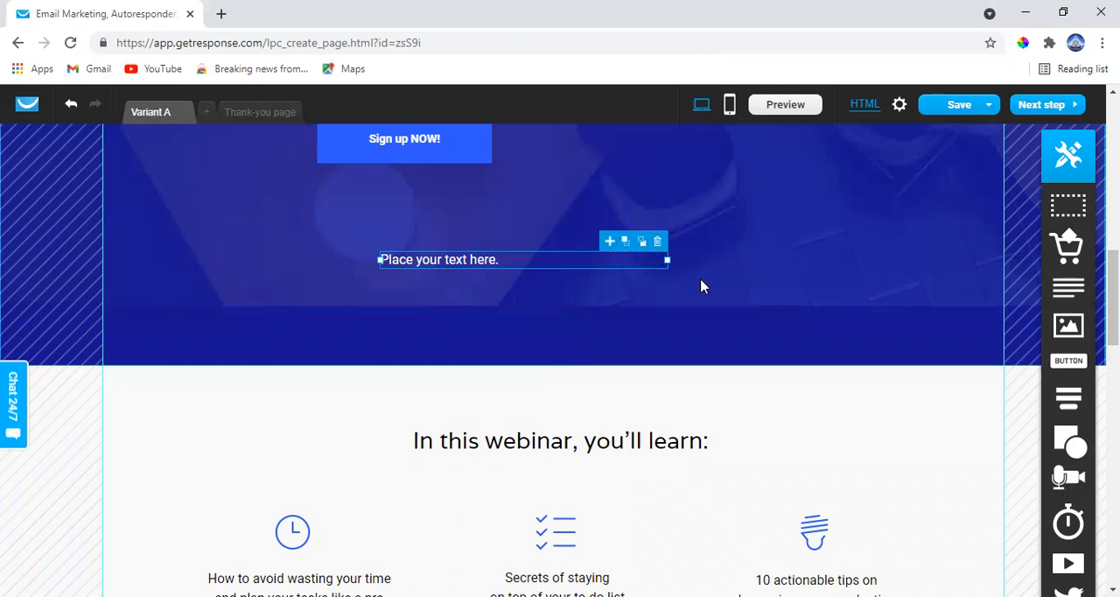
pyautogui.click(659, 242)
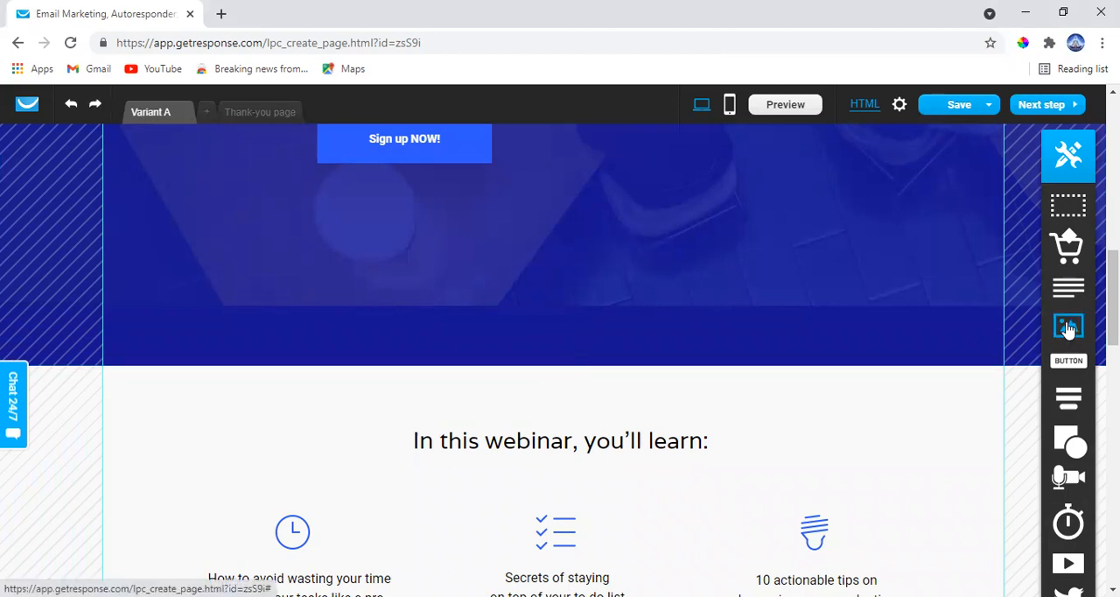
pyautogui.moveTo(1068, 327); pyautogui.dragTo(490, 279)
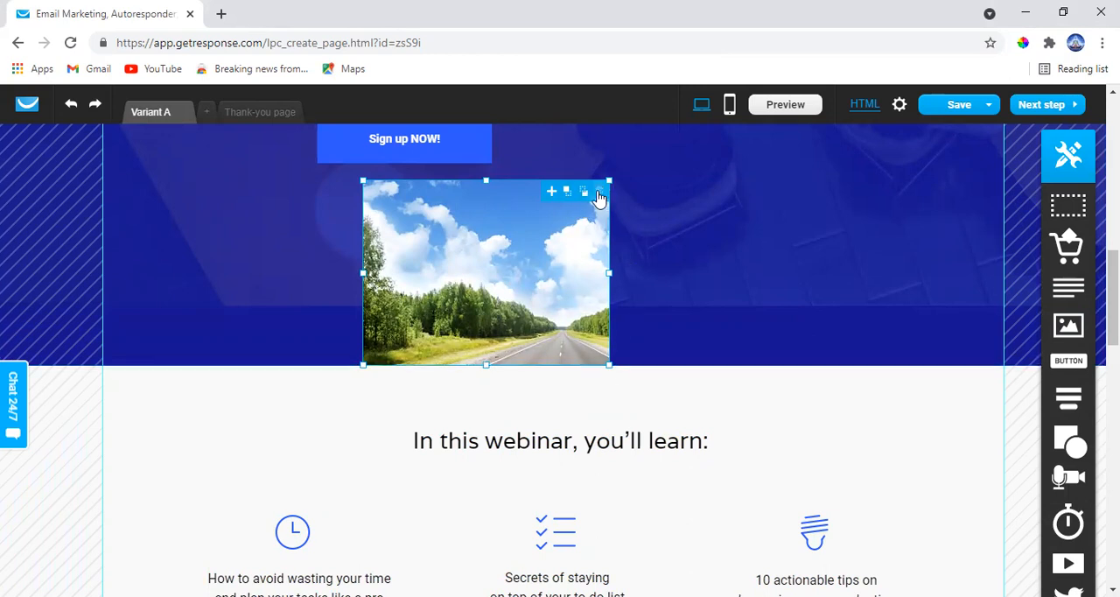
pyautogui.click(599, 194)
# Try out a button element below the signup form in the blue section and delete it
pyautogui.scroll(-1, 967, 264)
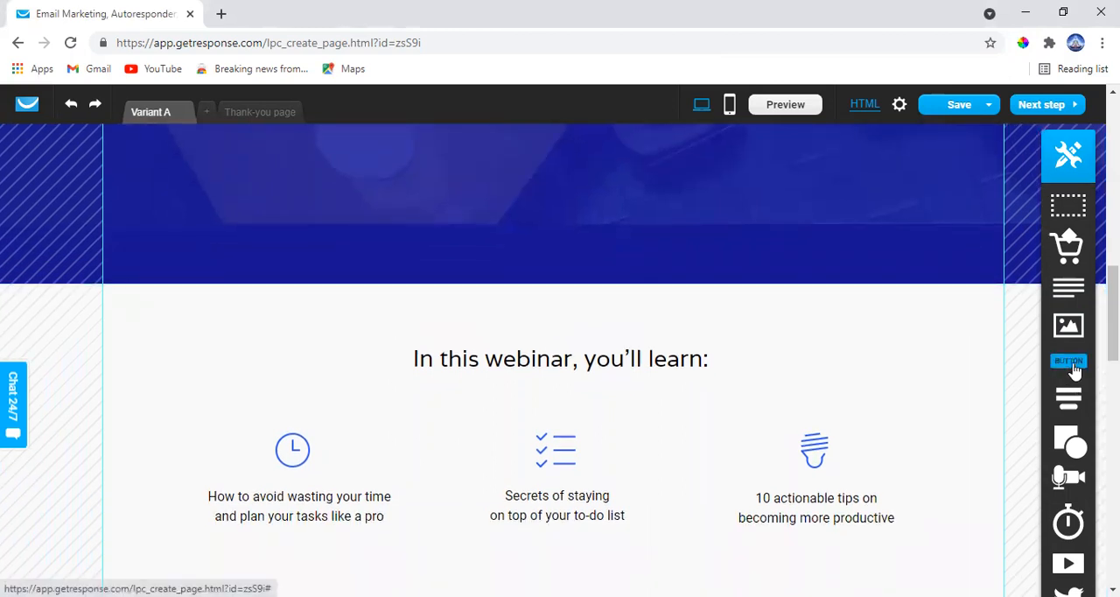
pyautogui.moveTo(1073, 372); pyautogui.dragTo(499, 219)
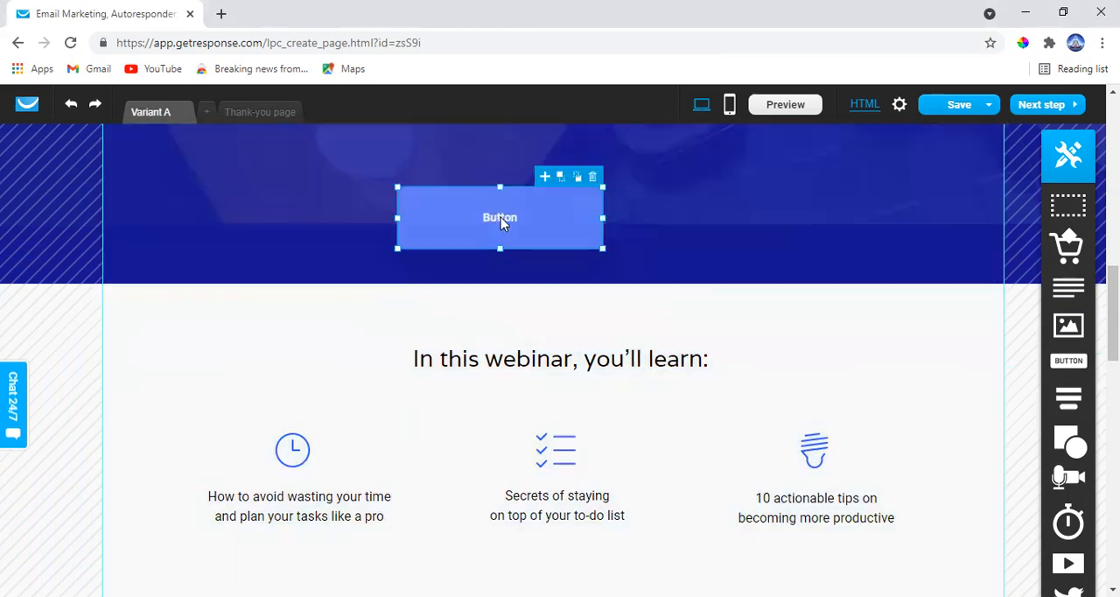
pyautogui.scroll(1, 501, 225)
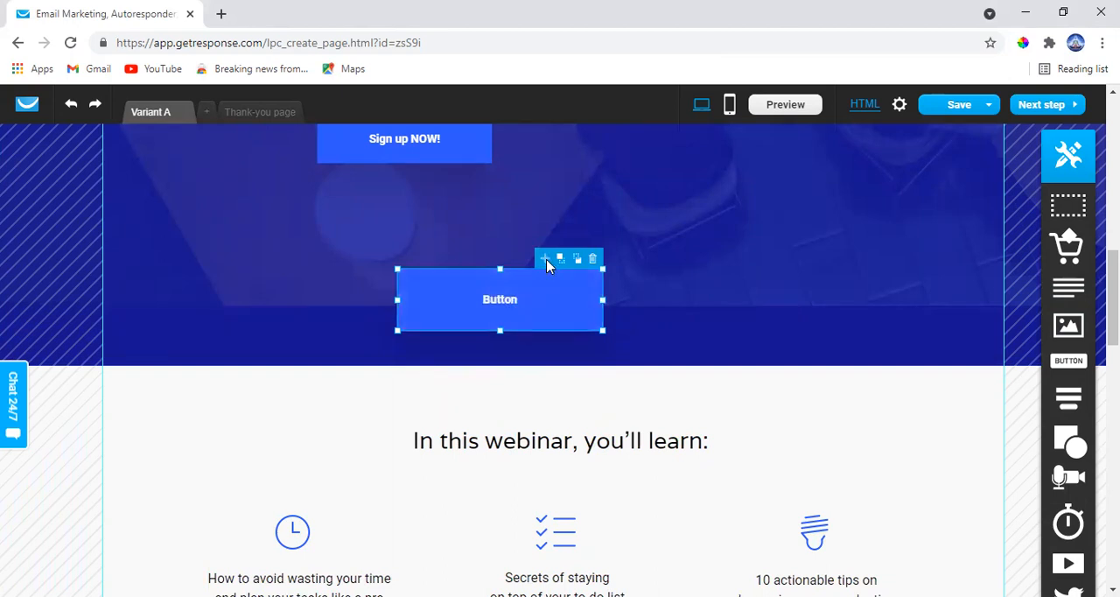
pyautogui.moveTo(546, 265); pyautogui.dragTo(554, 273)
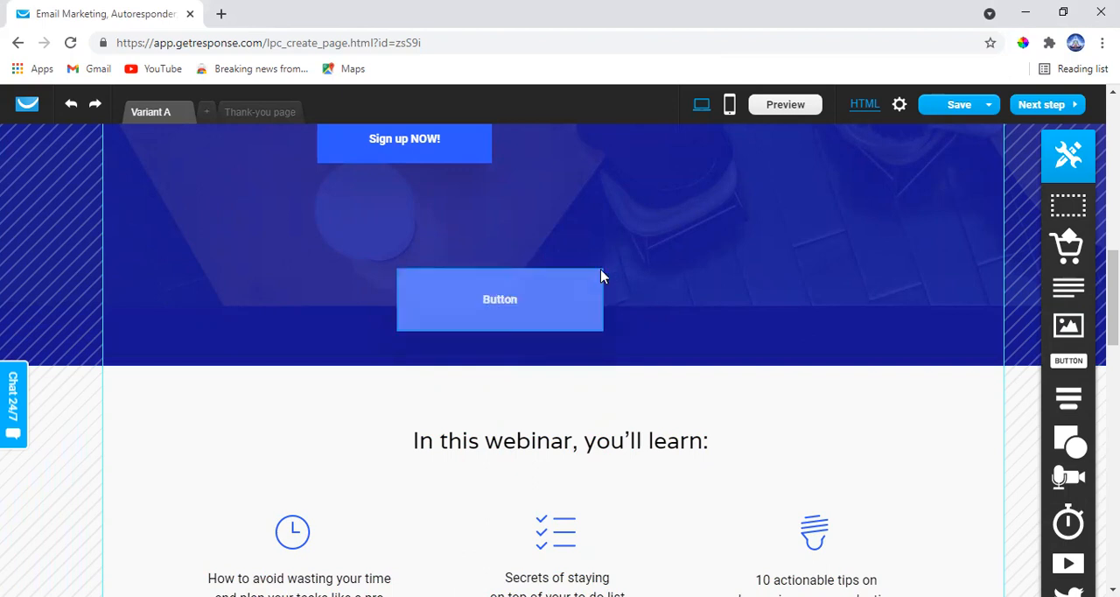
pyautogui.click(582, 292)
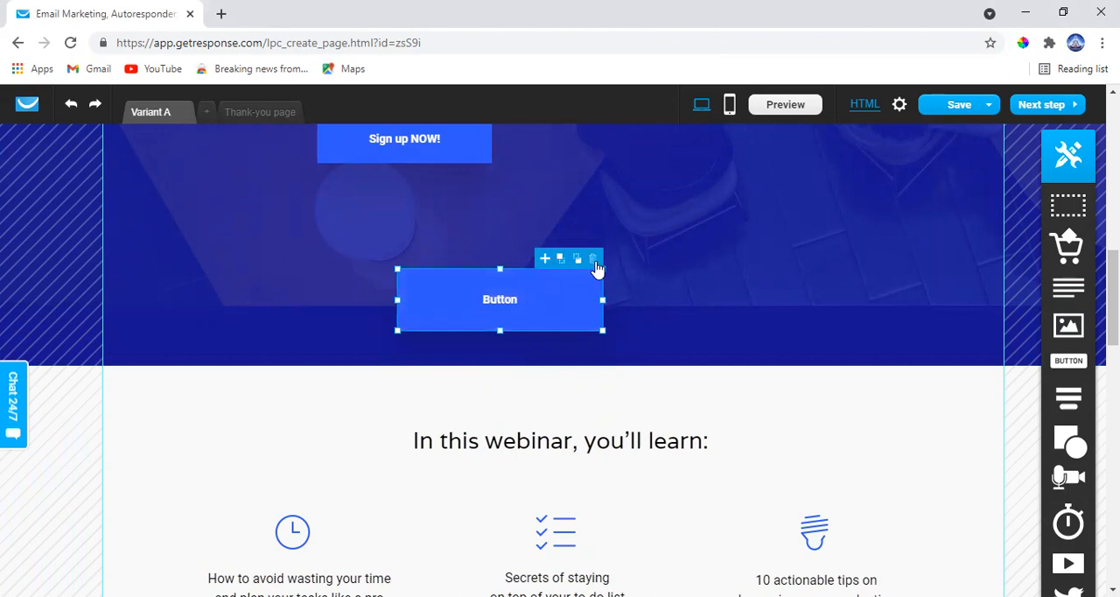
pyautogui.click(595, 260)
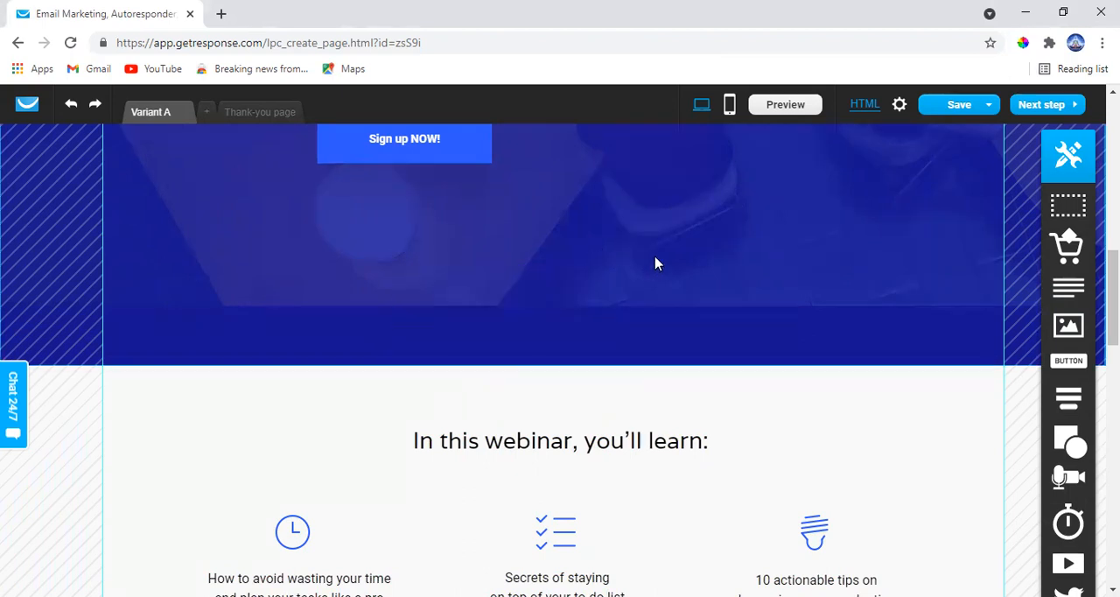
# Remove the "In this webinar, you'll learn" section and extend the blue signup section further downward above "Meet your hosts"
pyautogui.scroll(-1, 963, 262)
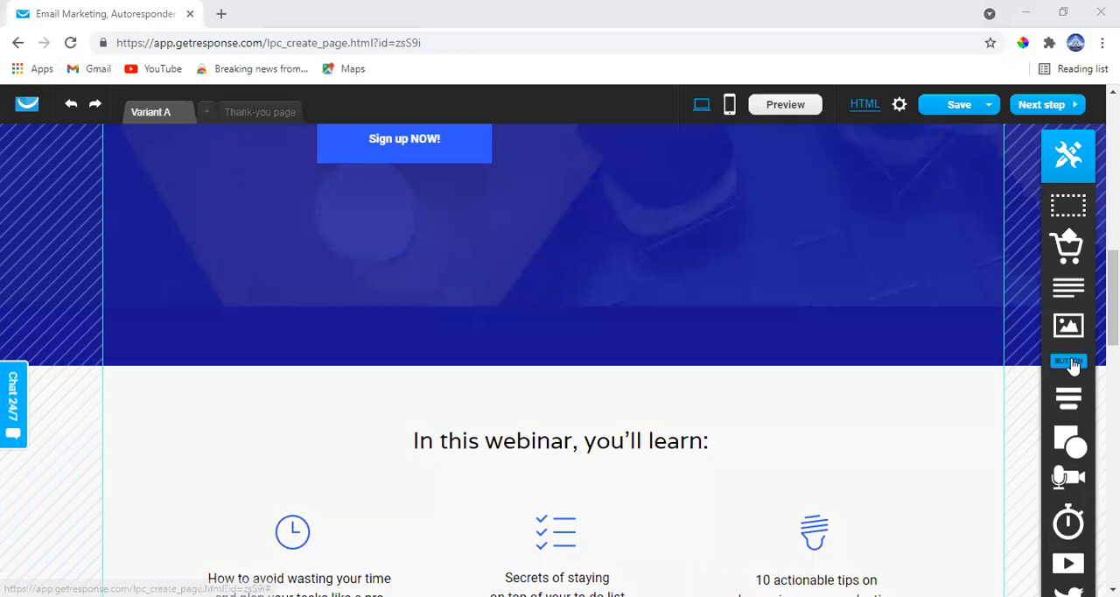
pyautogui.moveTo(1070, 404)
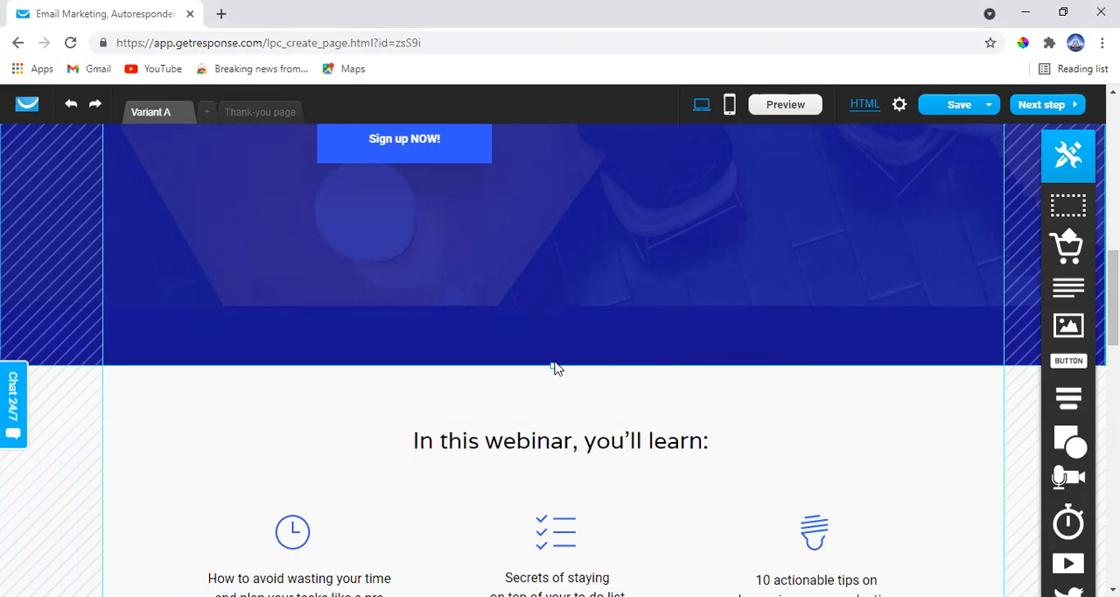
pyautogui.scroll(3, 553, 376)
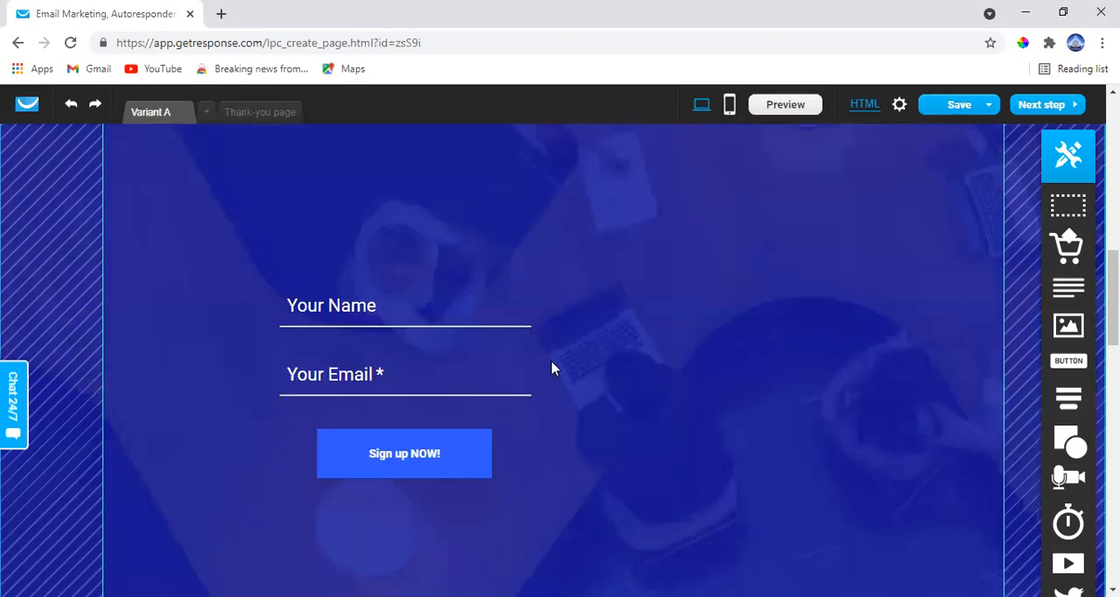
pyautogui.scroll(-3, 534, 446)
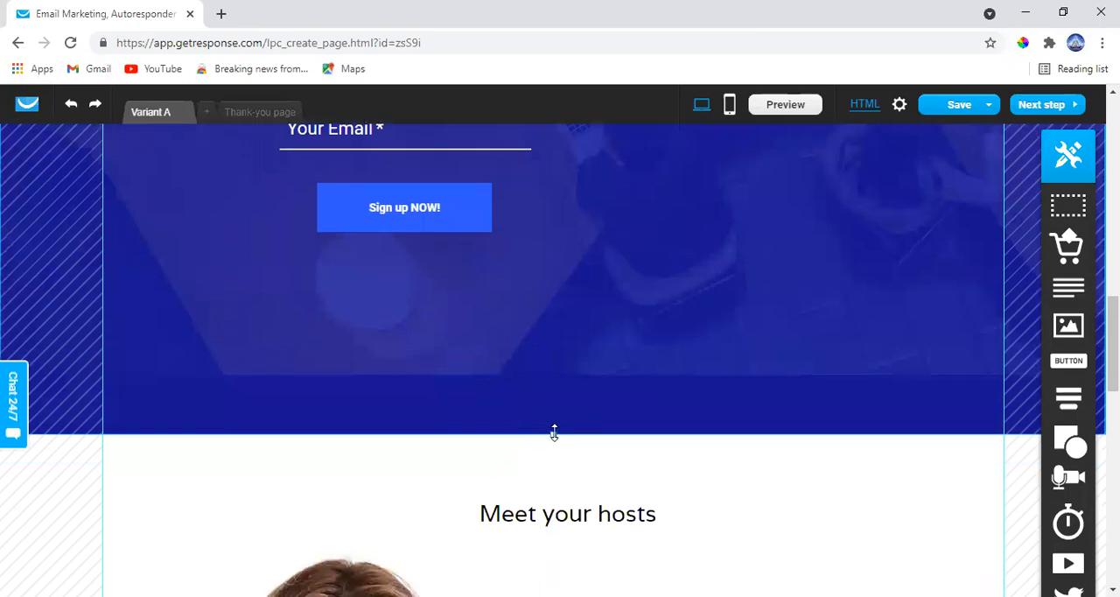
pyautogui.moveTo(553, 432); pyautogui.dragTo(554, 484)
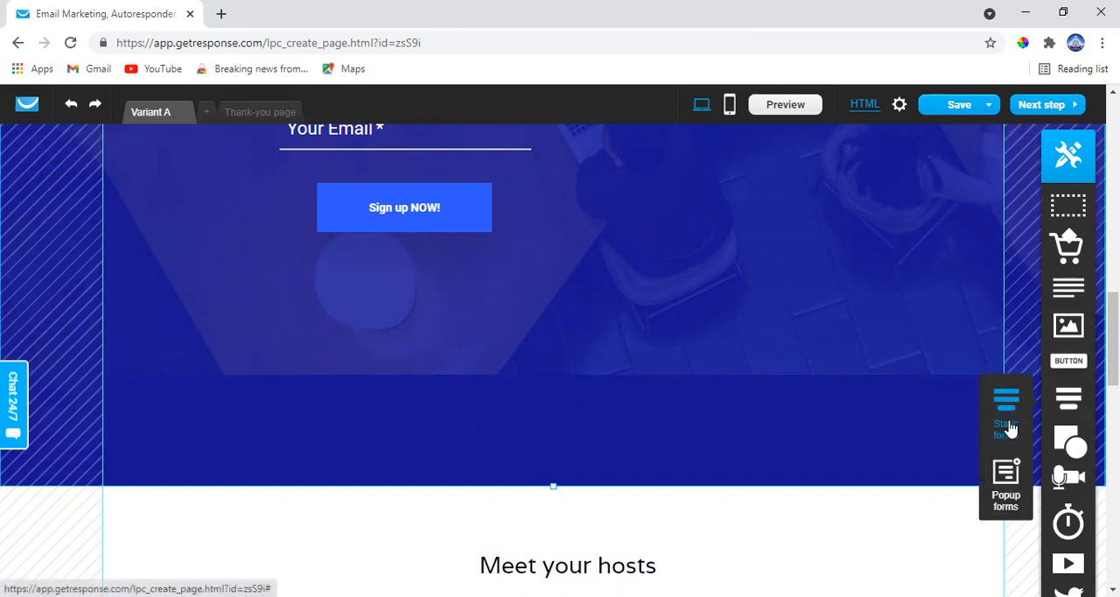
# Try out a popup form below the signup form, open the Scroll form type in its editor, and delete the placeholder
pyautogui.moveTo(1011, 472); pyautogui.dragTo(451, 410)
pyautogui.doubleClick(448, 407)
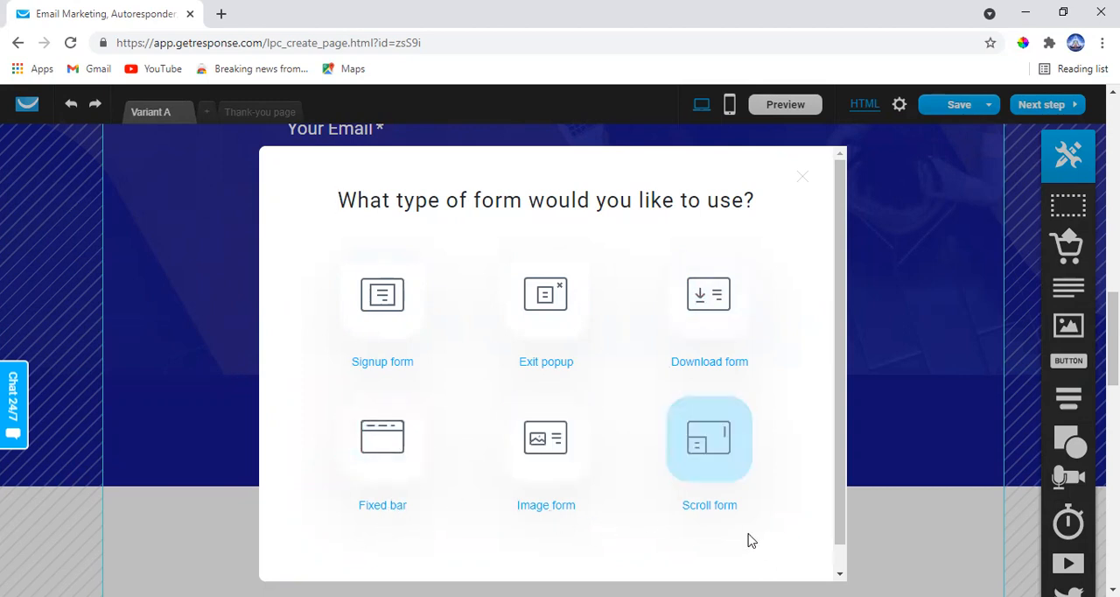
pyautogui.click(726, 467)
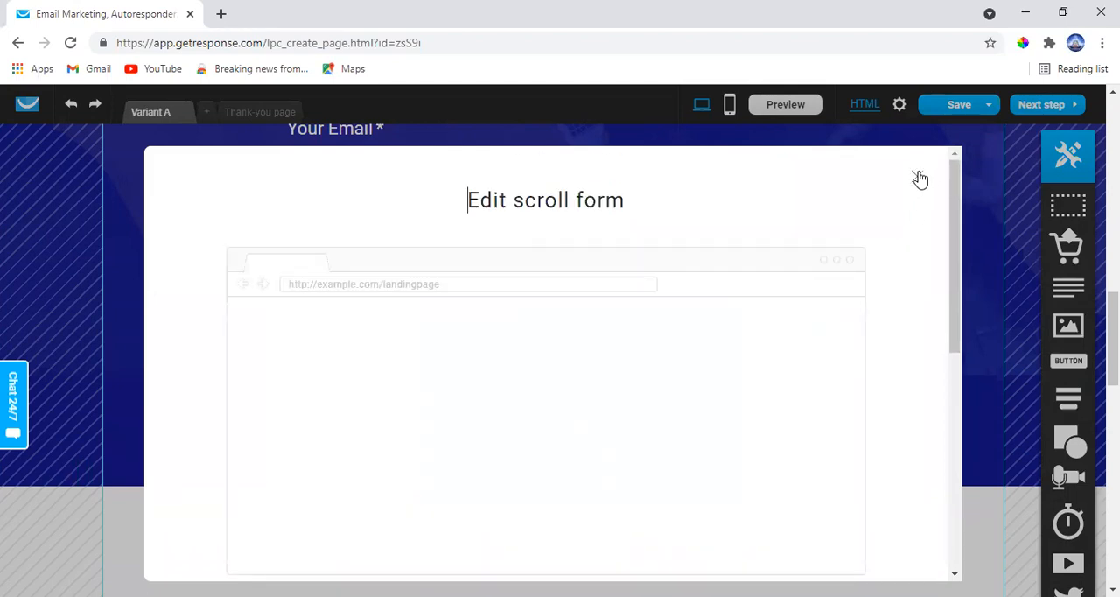
pyautogui.click(919, 177)
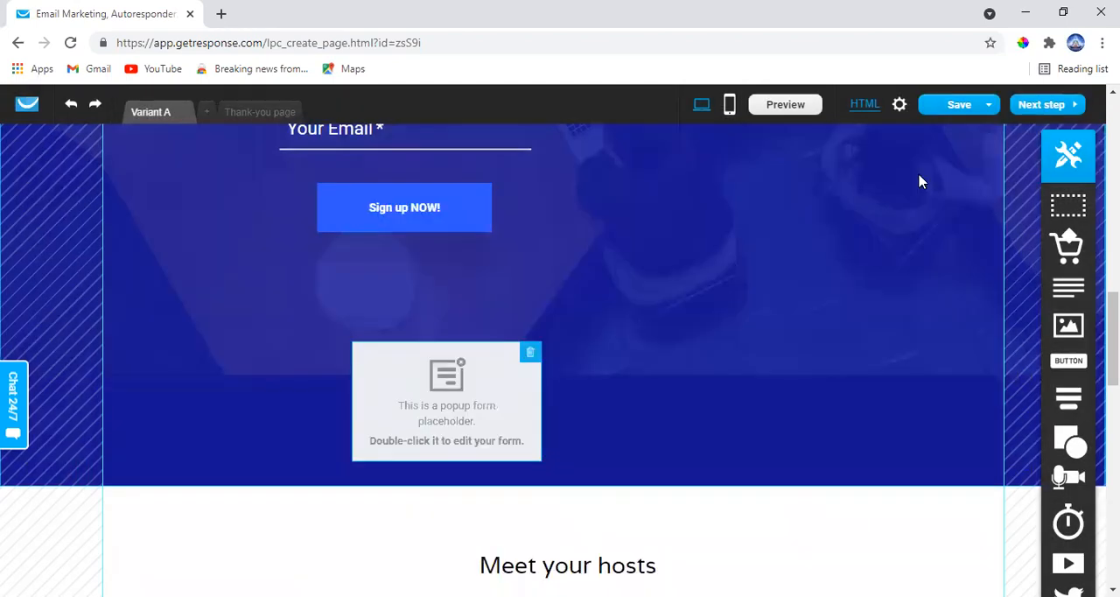
pyautogui.click(532, 354)
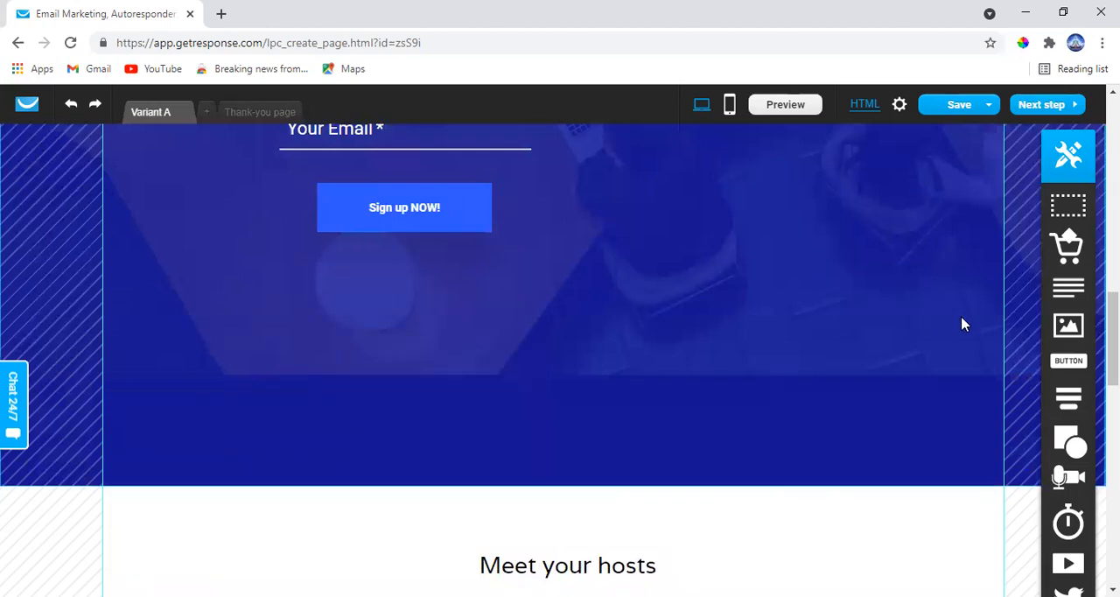
# Try out a static form with name and email fields below the existing signup form and delete it
pyautogui.moveTo(1069, 403)
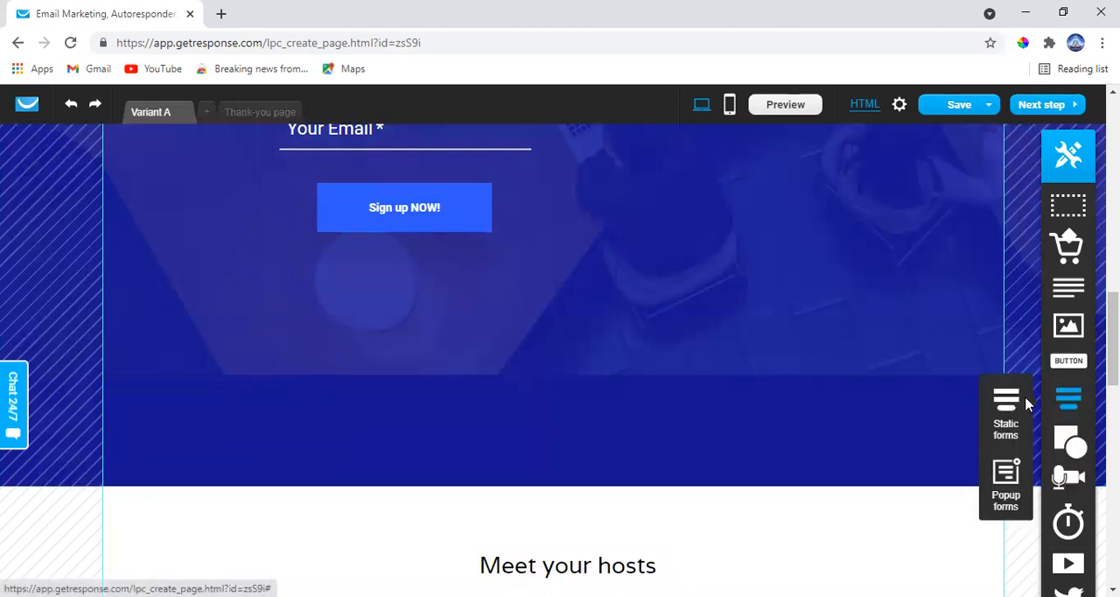
pyautogui.scroll(6, 675, 335)
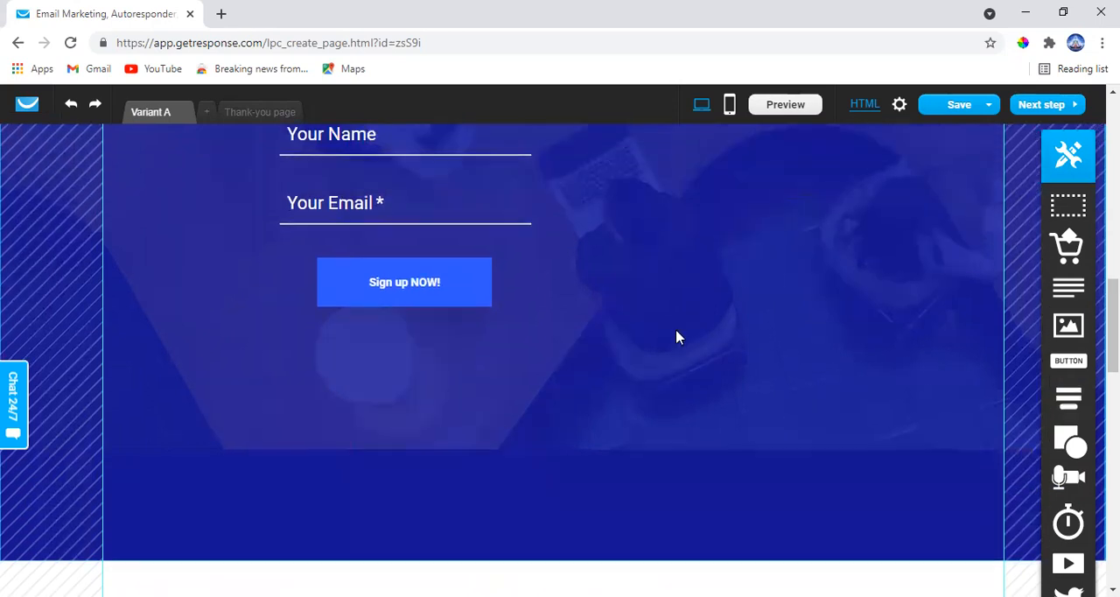
pyautogui.scroll(-1, 586, 394)
pyautogui.scroll(-2, 586, 394)
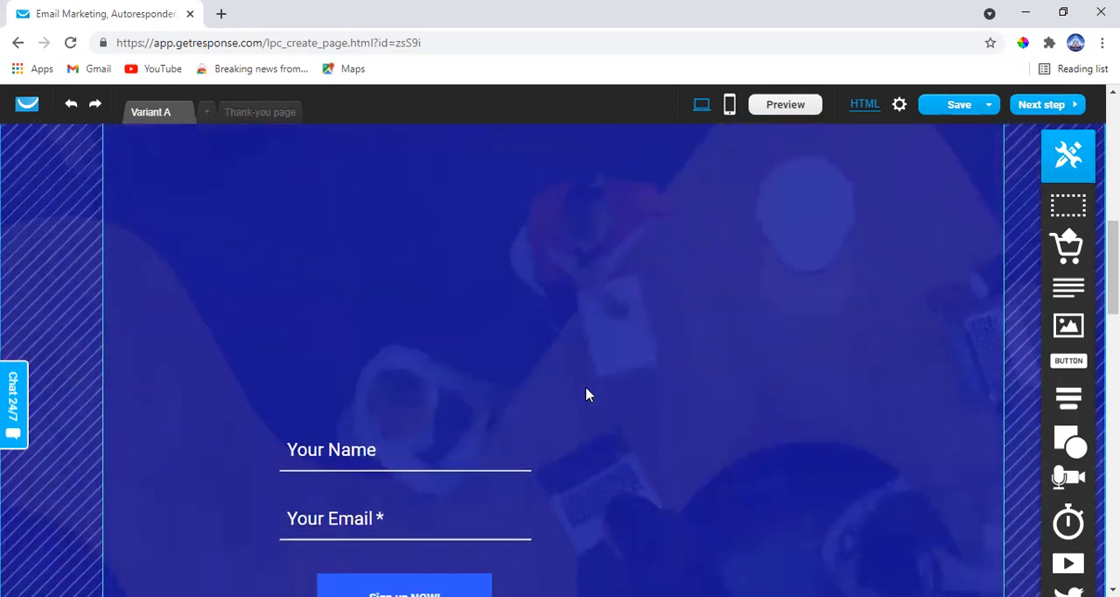
pyautogui.scroll(-4, 921, 325)
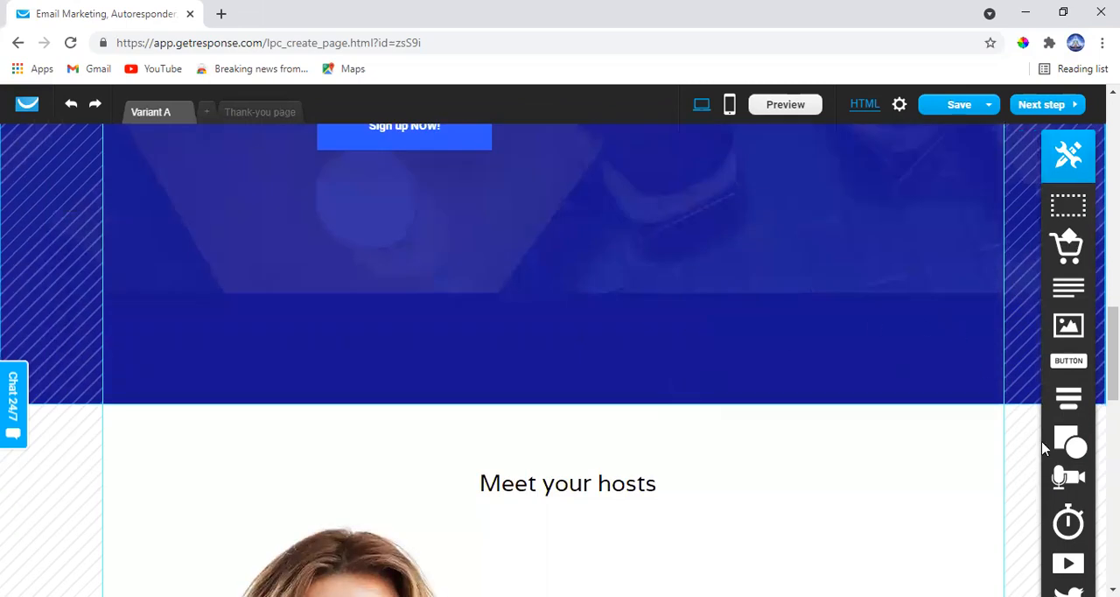
pyautogui.moveTo(997, 408); pyautogui.dragTo(426, 292)
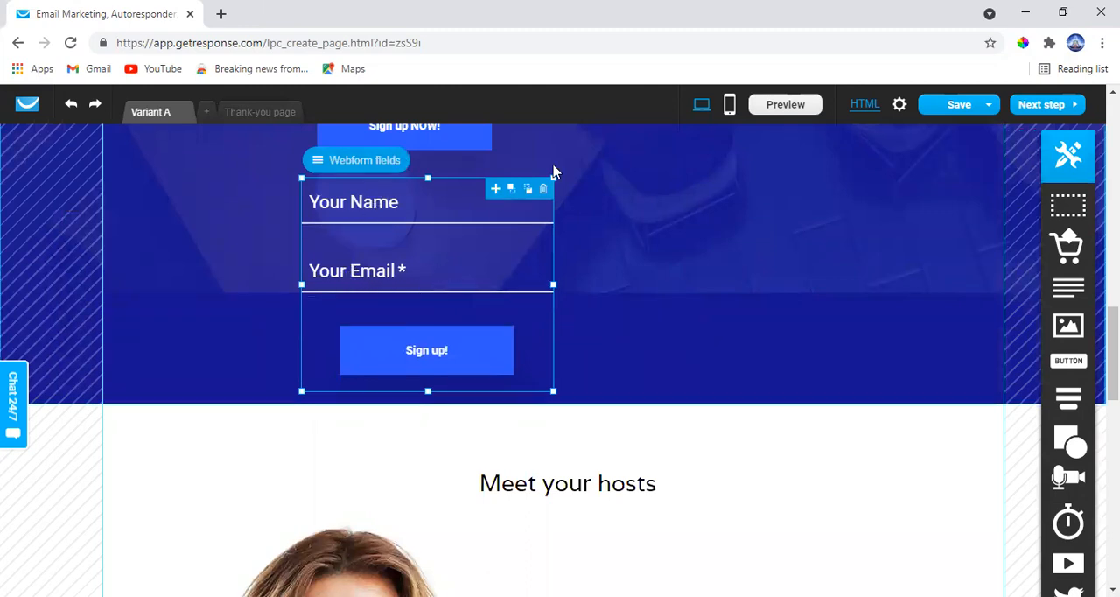
pyautogui.click(541, 190)
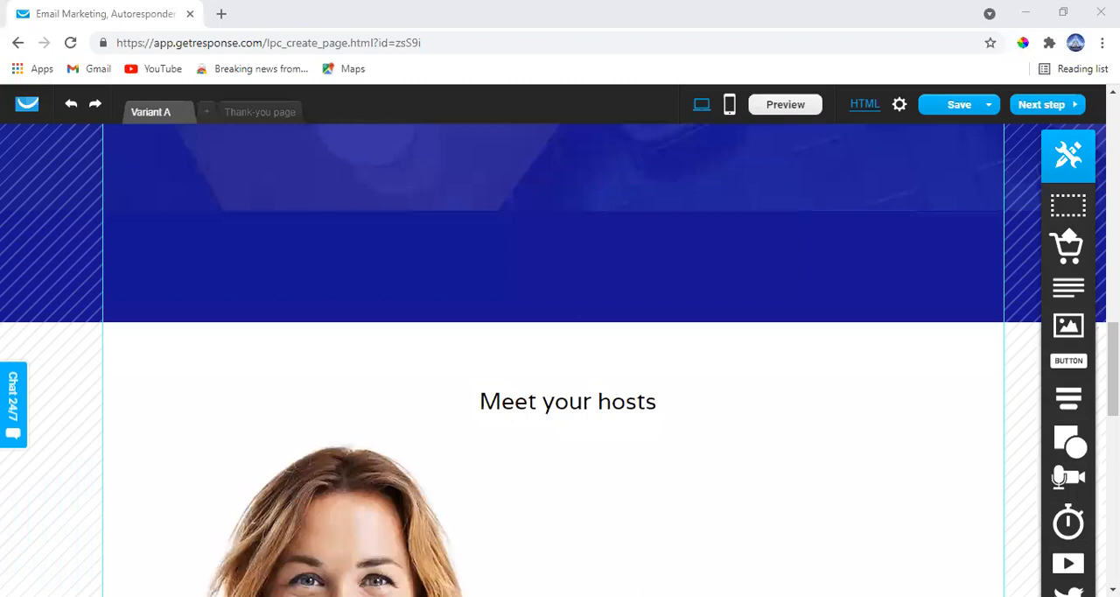
# Extend the blue section well downward above "Meet your hosts", and move its lower edge partly back up
pyautogui.moveTo(1070, 439)
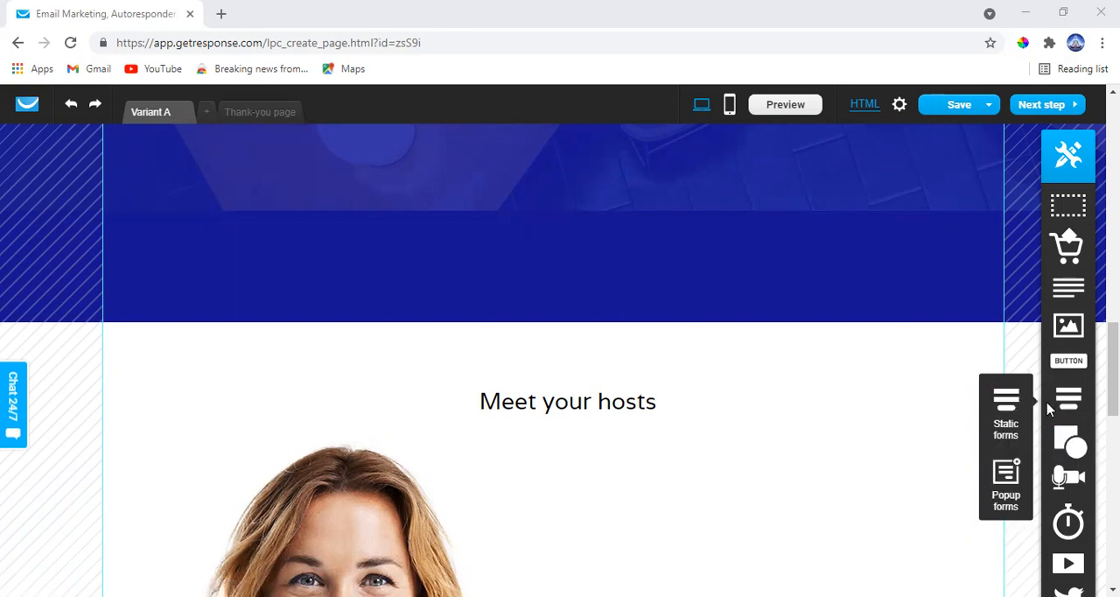
pyautogui.moveTo(1065, 480)
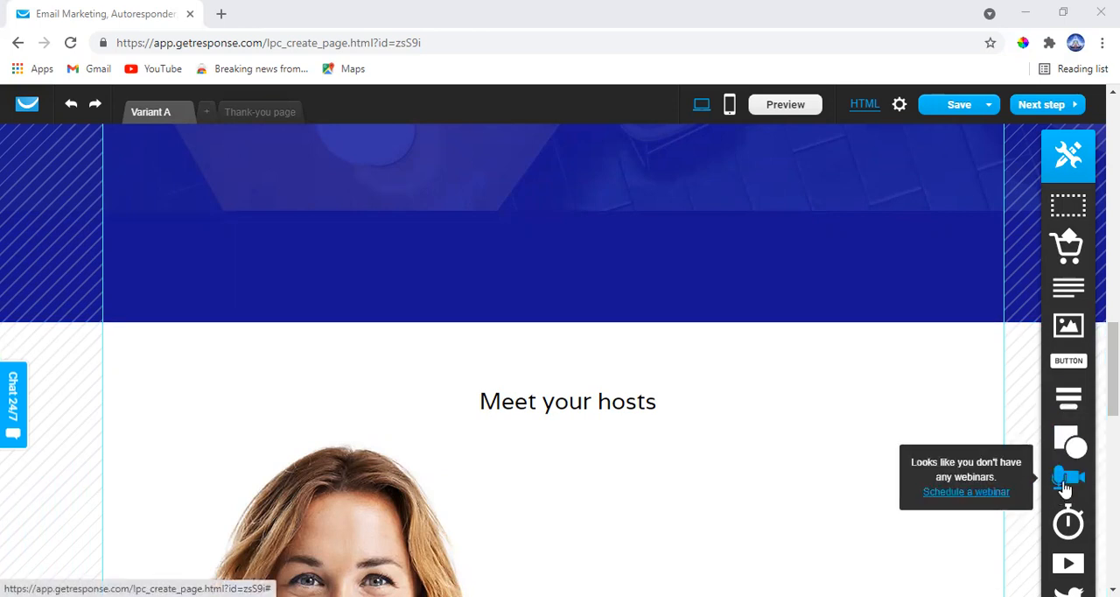
pyautogui.scroll(-2, 1066, 488)
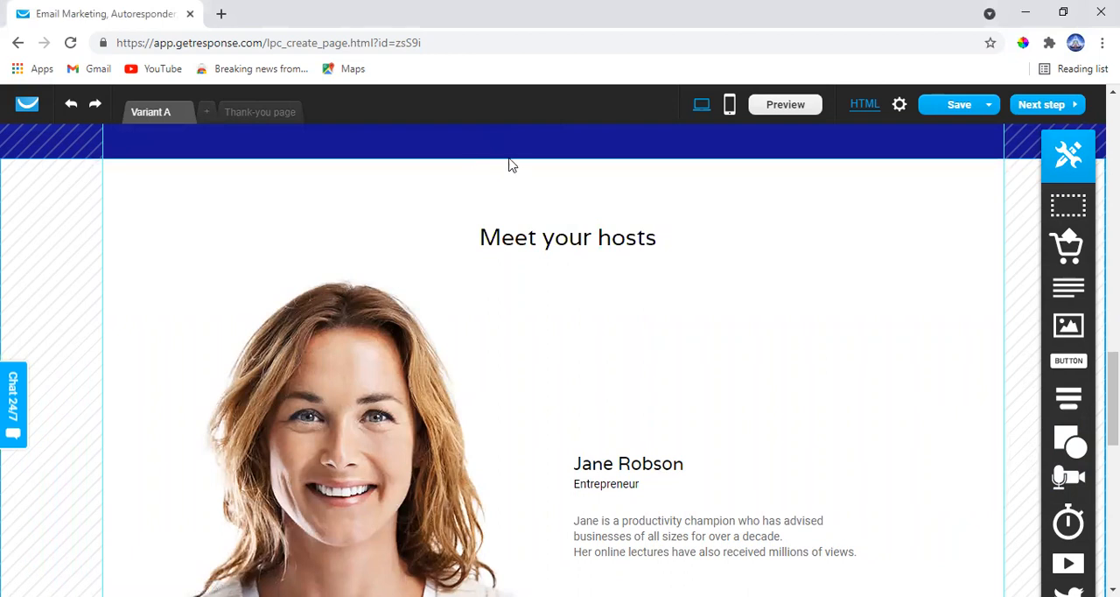
pyautogui.moveTo(569, 239); pyautogui.dragTo(610, 462)
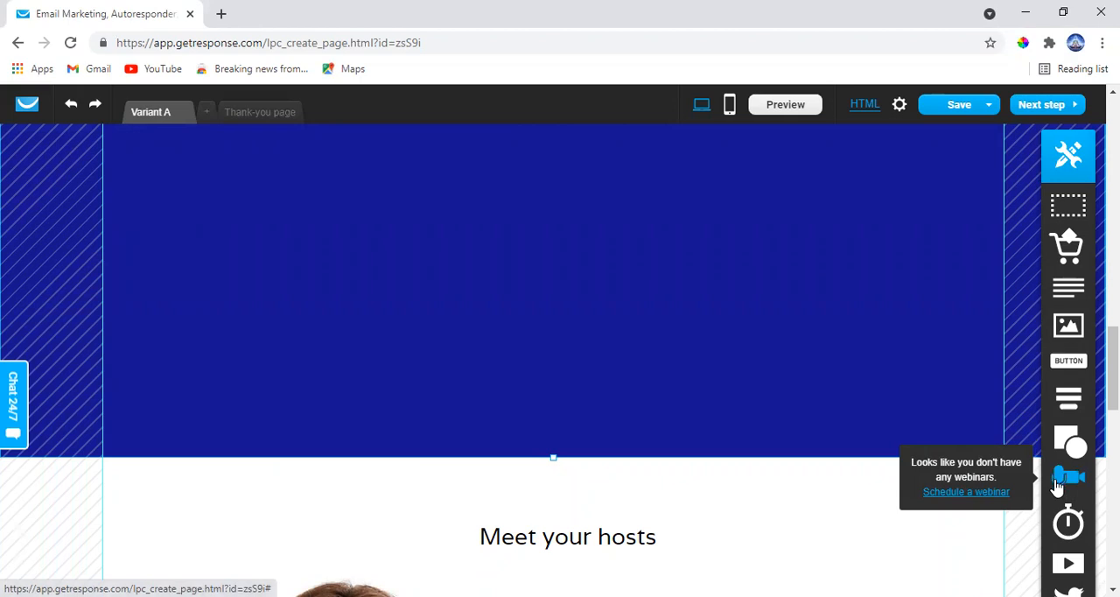
pyautogui.scroll(-2, 1057, 487)
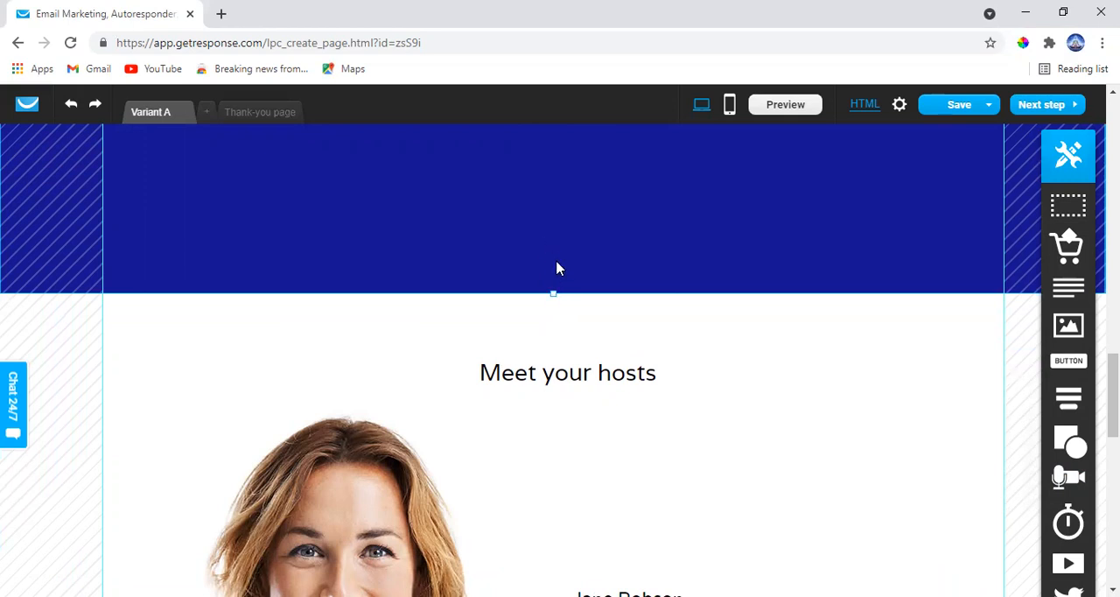
pyautogui.moveTo(551, 292); pyautogui.dragTo(540, 155)
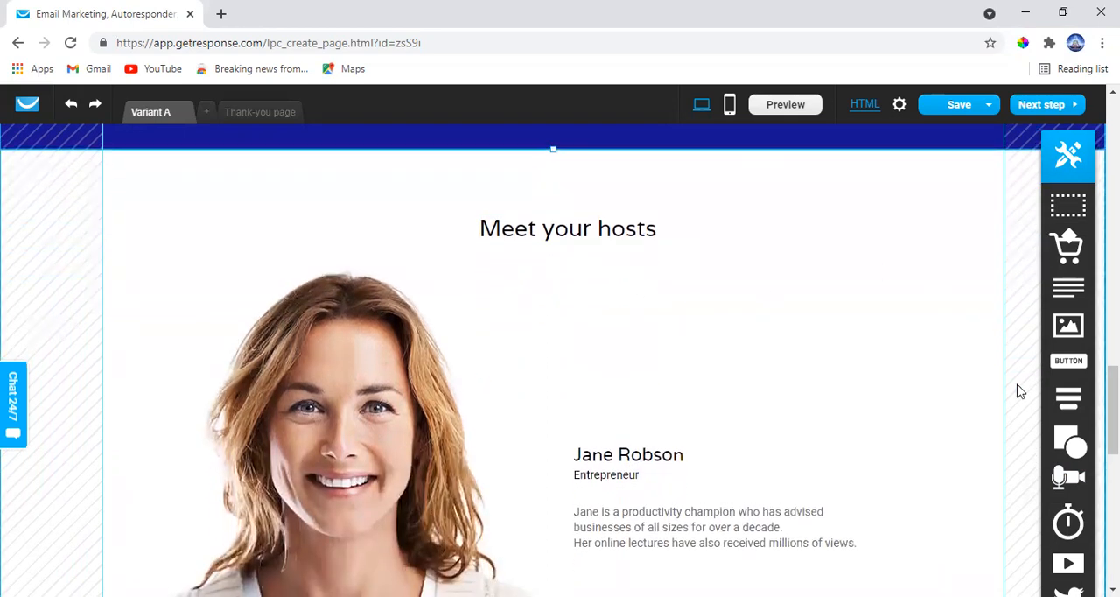
# Add a countdown timer to the empty lower part of the blue section and review its setup options
pyautogui.scroll(-5, 1069, 509)
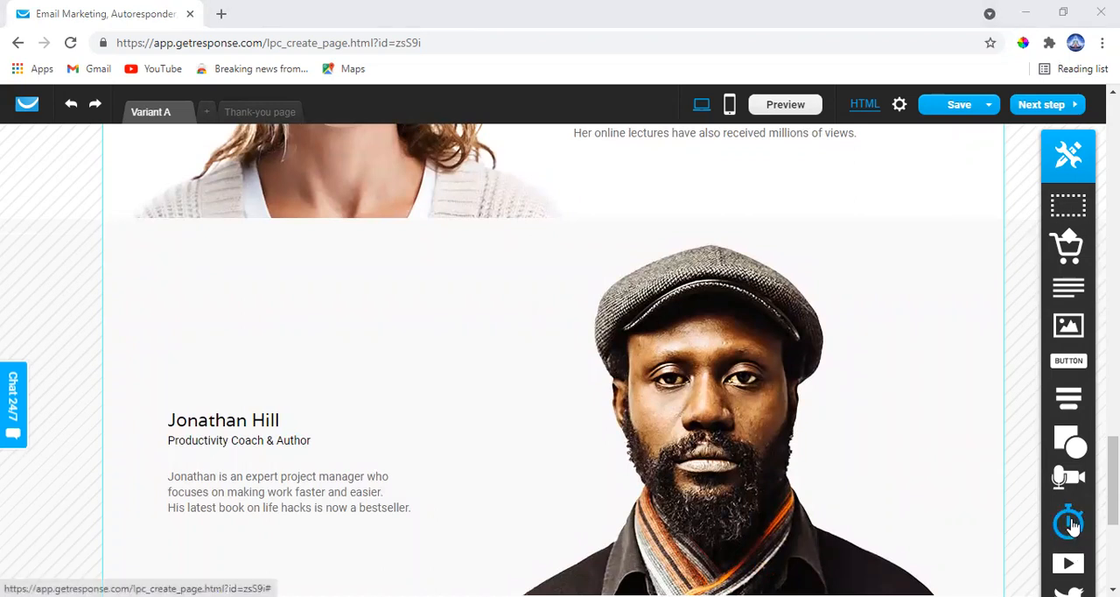
pyautogui.scroll(10, 1072, 523)
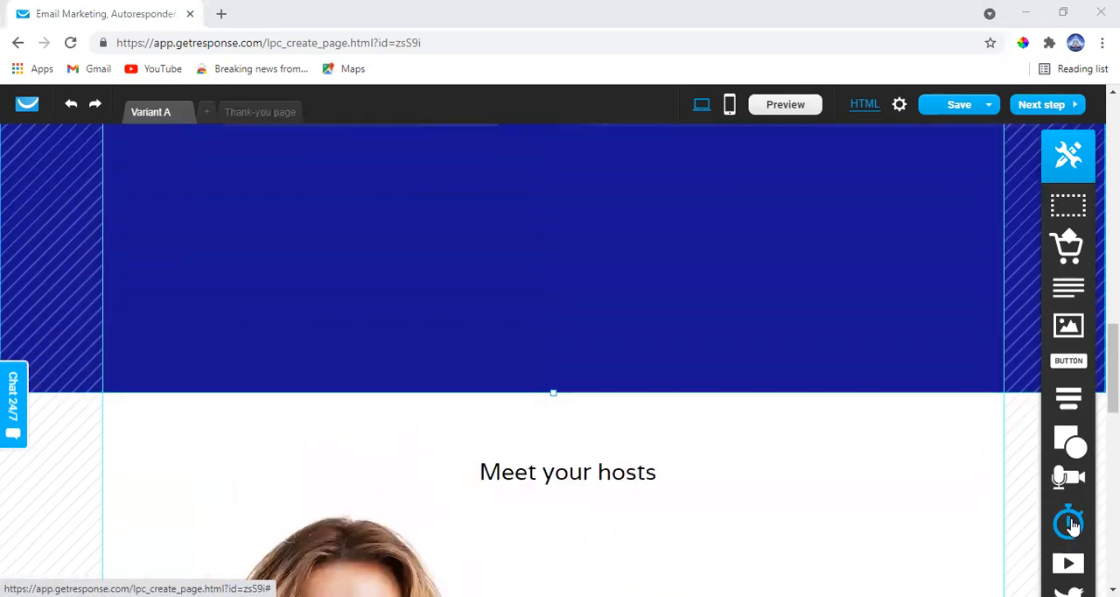
pyautogui.moveTo(1069, 527); pyautogui.dragTo(604, 320)
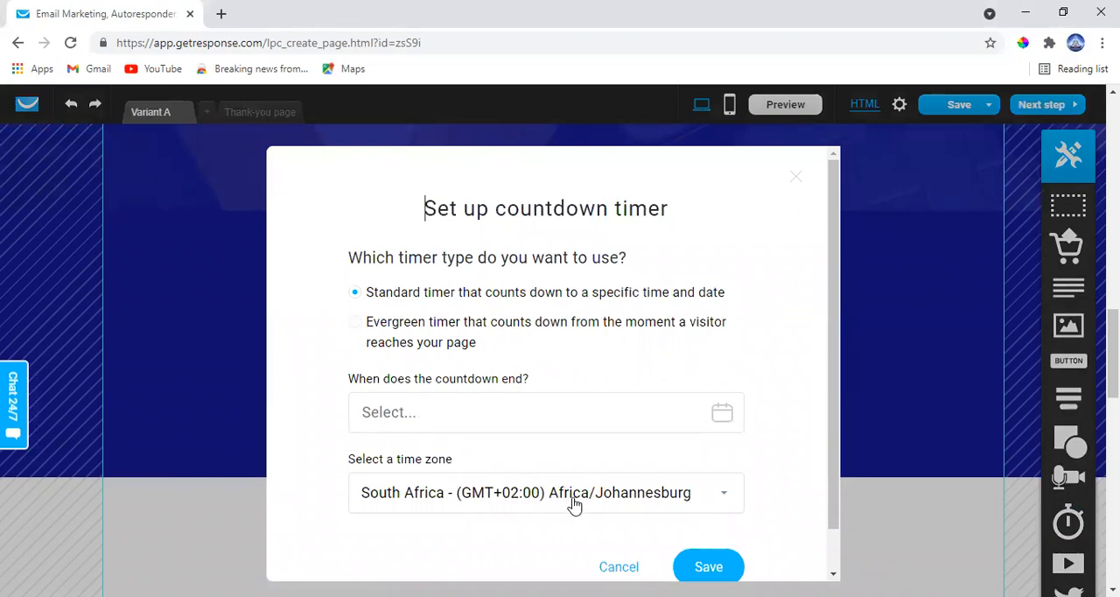
pyautogui.scroll(-1, 593, 464)
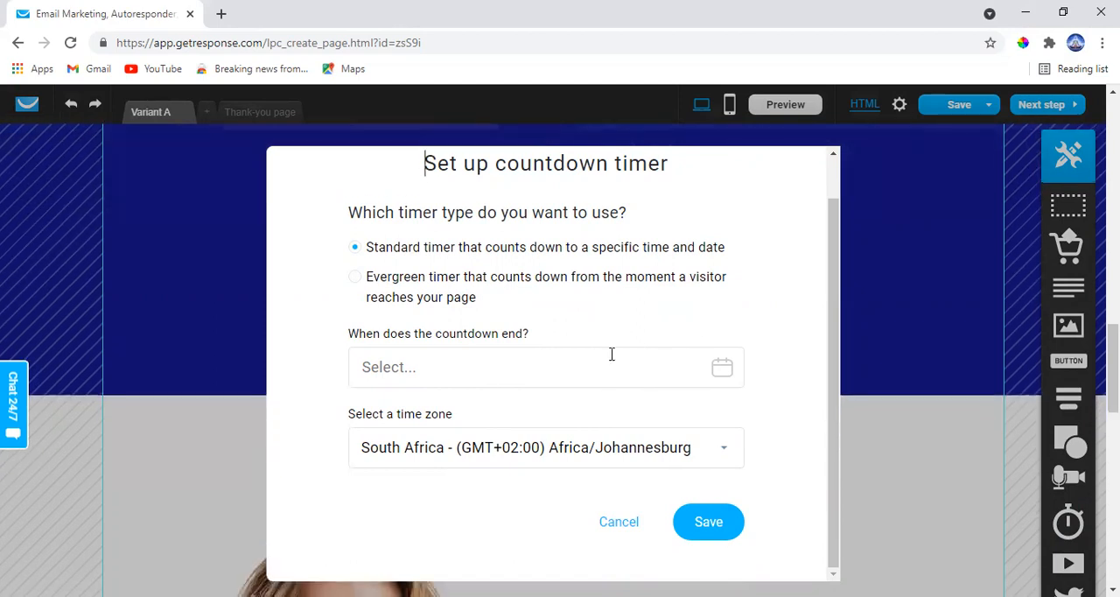
pyautogui.scroll(1, 612, 353)
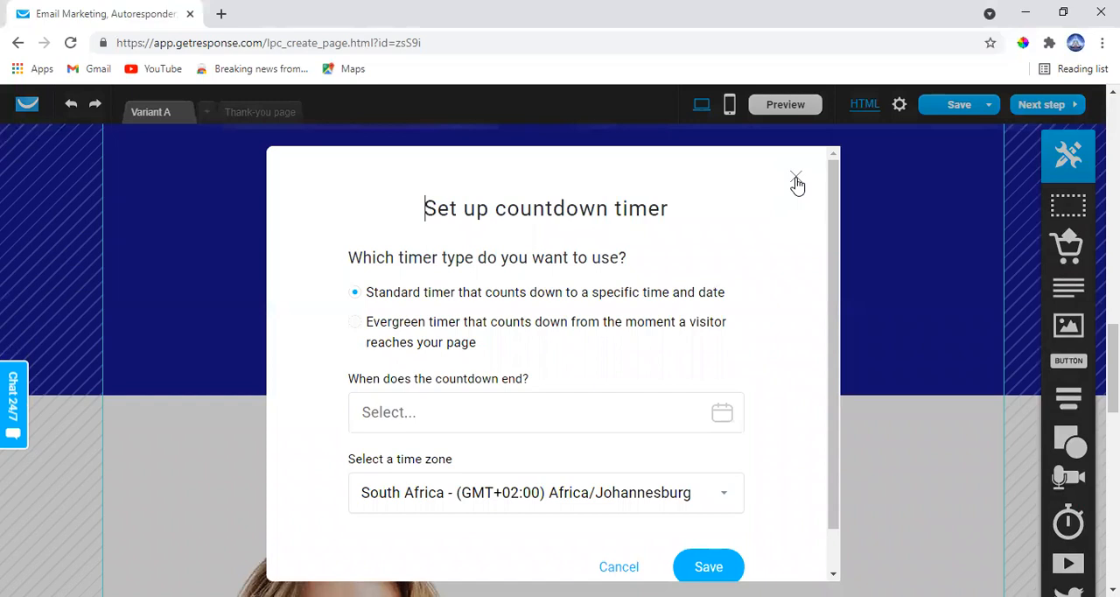
pyautogui.scroll(-1, 695, 297)
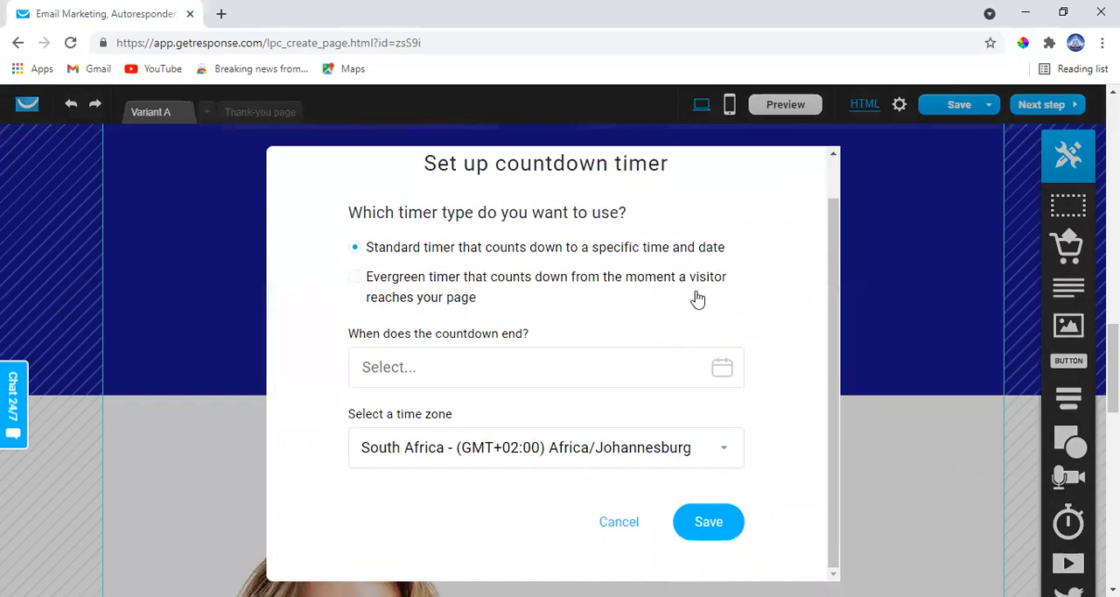
# Set the standard countdown to end on 24 Sep 2021 12:00, keep the South Africa (GMT+02:00) Africa/Johannesburg time zone, and save the timer
pyautogui.click(568, 380)
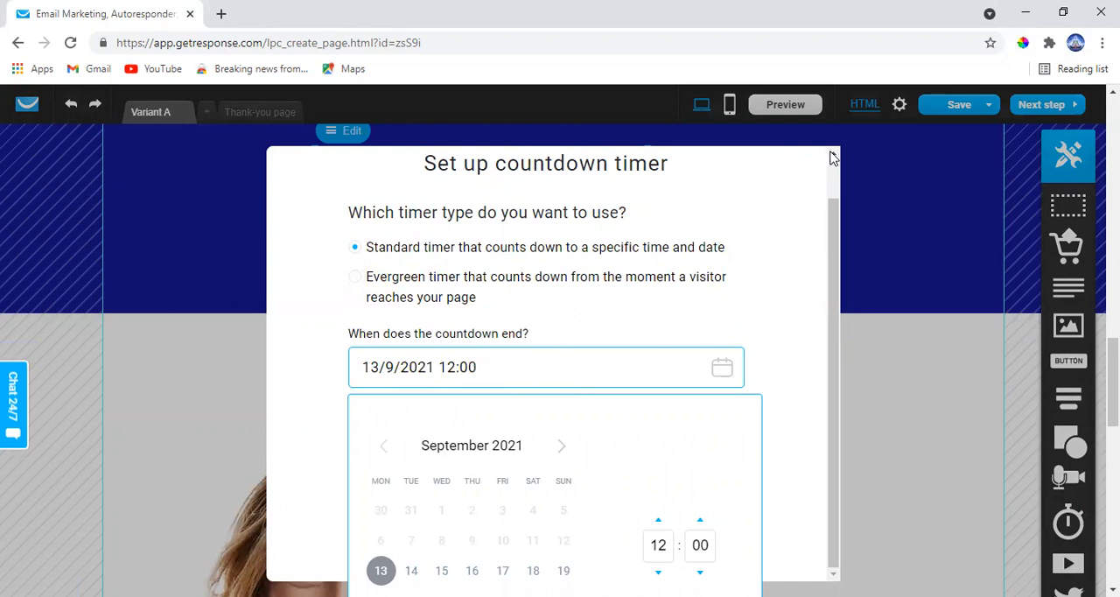
pyautogui.scroll(-5, 790, 307)
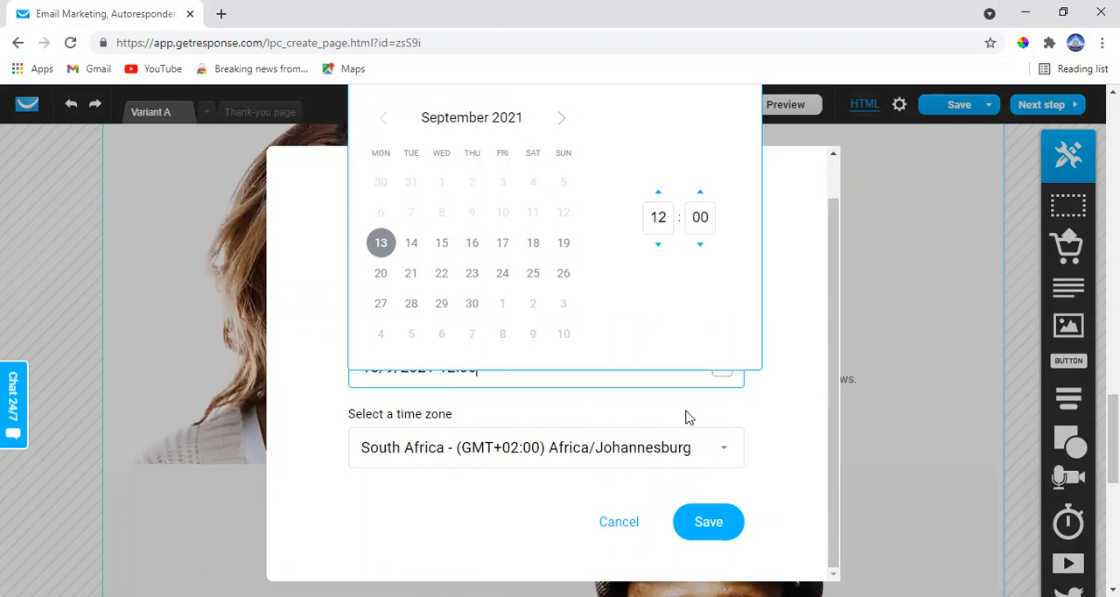
pyautogui.click(503, 274)
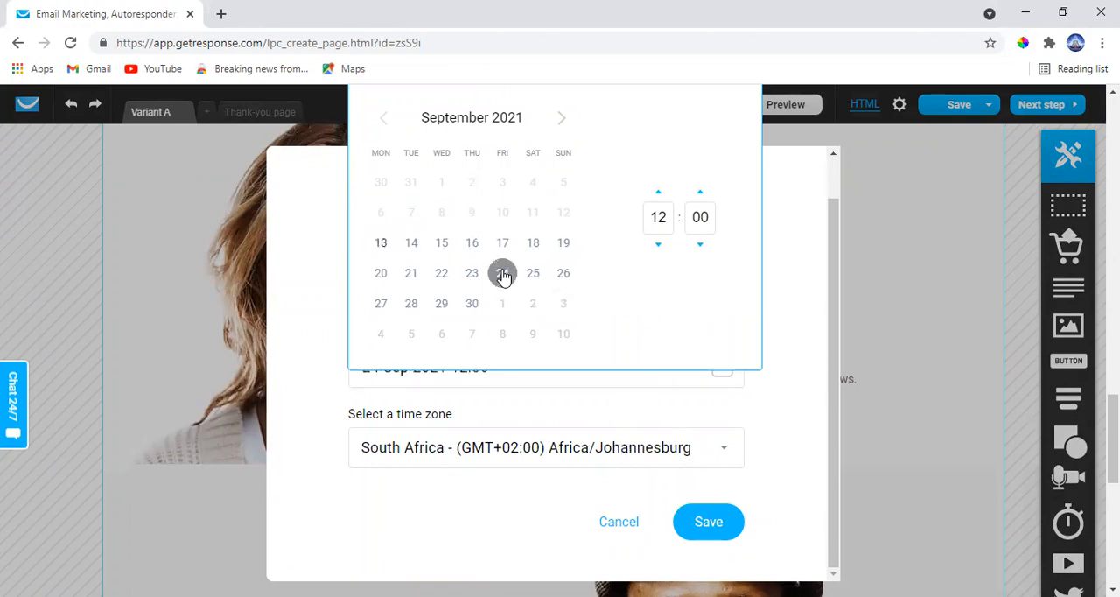
pyautogui.click(707, 534)
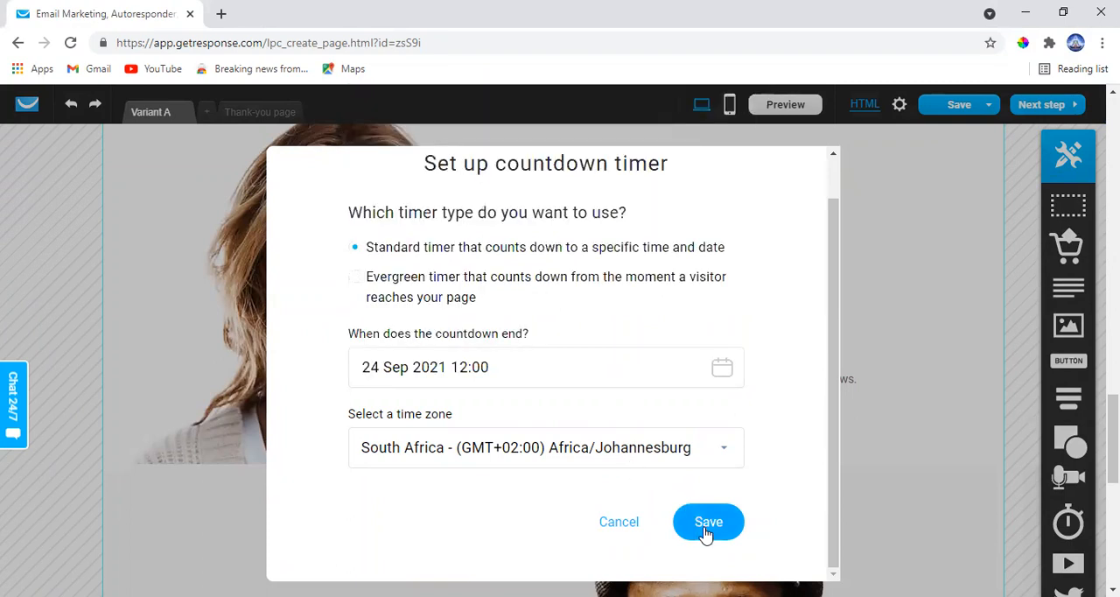
pyautogui.click(552, 456)
pyautogui.click(551, 455)
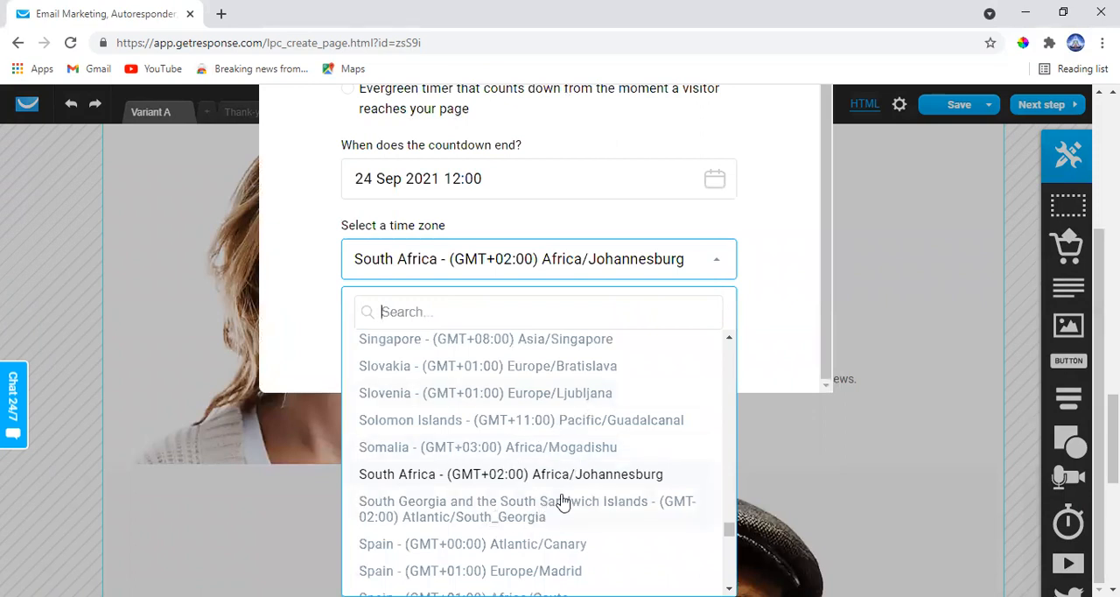
pyautogui.click(827, 440)
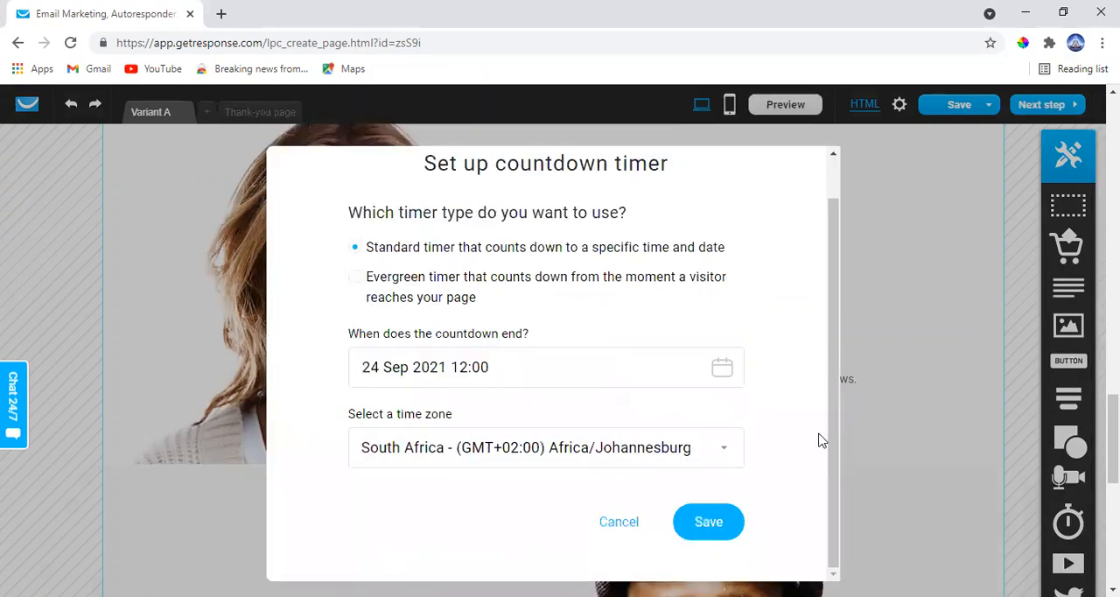
pyautogui.click(702, 528)
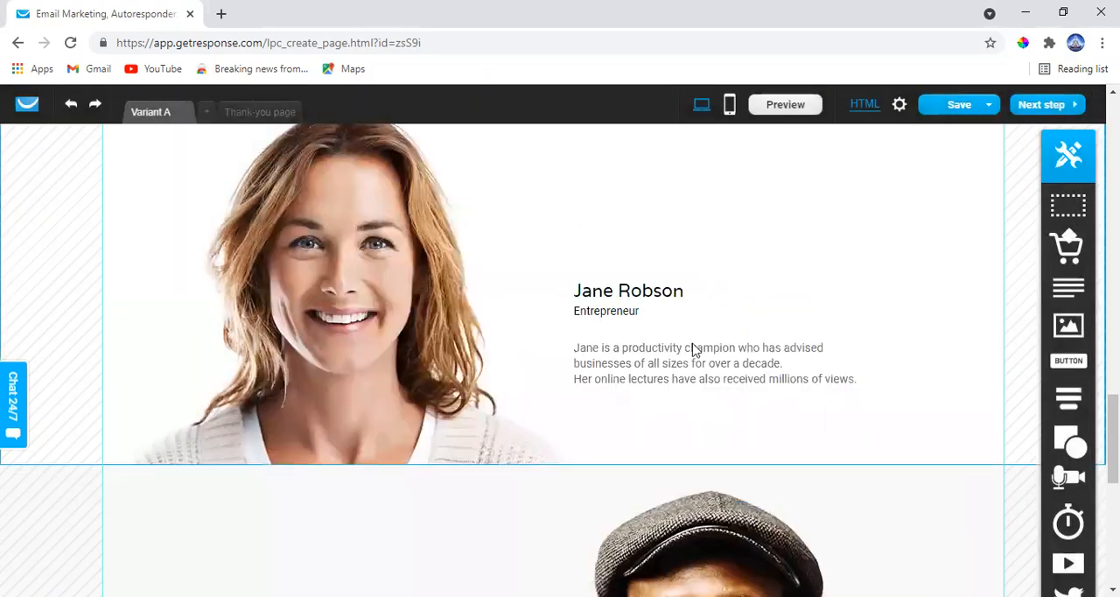
pyautogui.scroll(5, 695, 350)
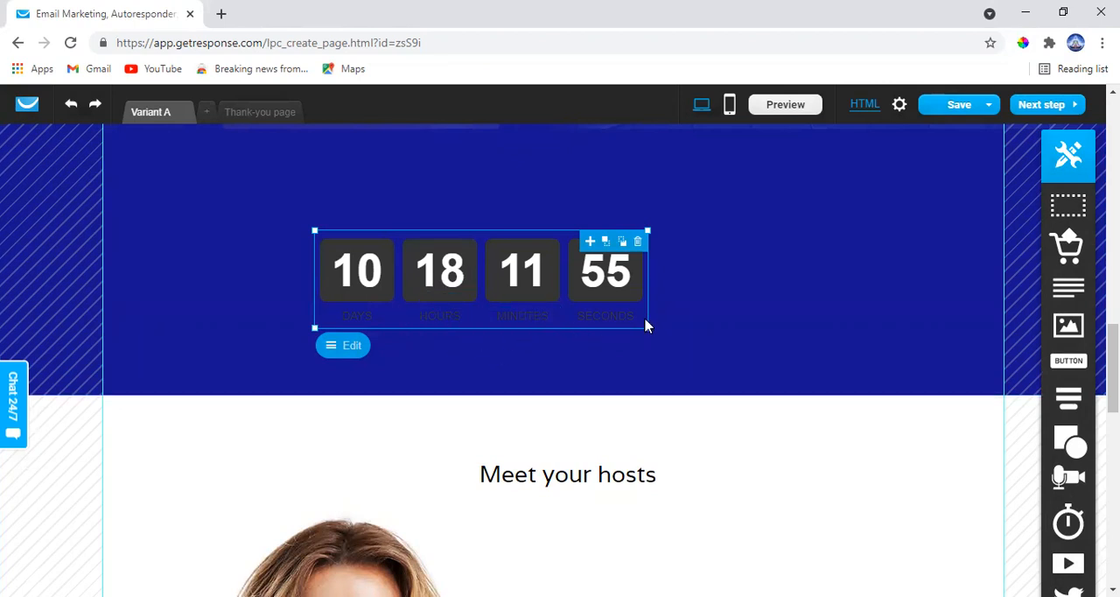
# Examine the countdown timer's placement in the blue section, along with the signup form above and the hosts section below
pyautogui.scroll(2, 646, 325)
pyautogui.scroll(-1, 546, 461)
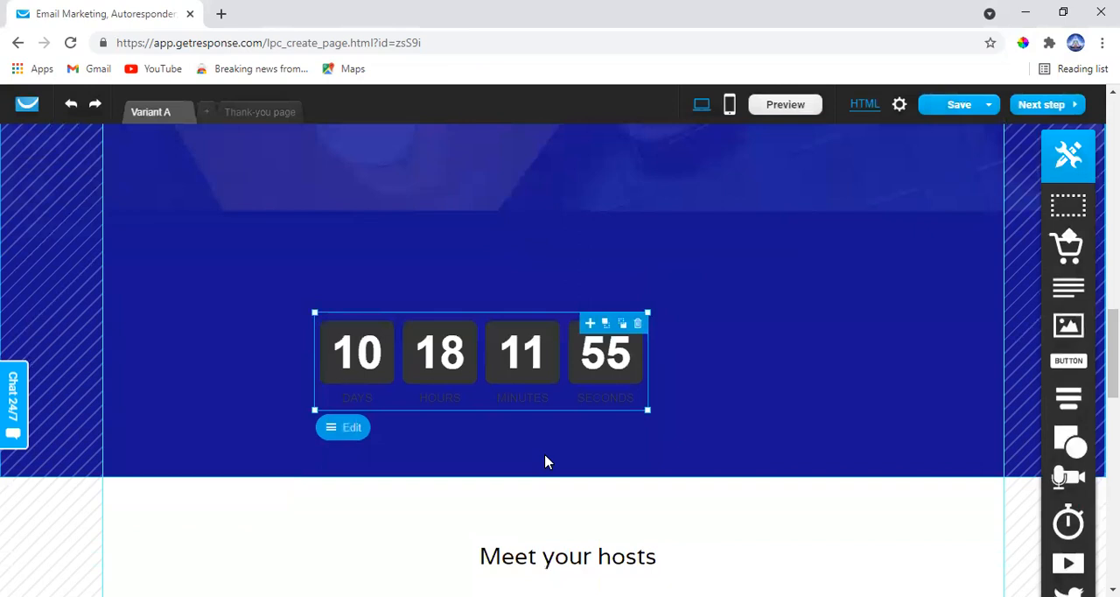
pyautogui.scroll(3, 546, 461)
pyautogui.scroll(-4, 546, 460)
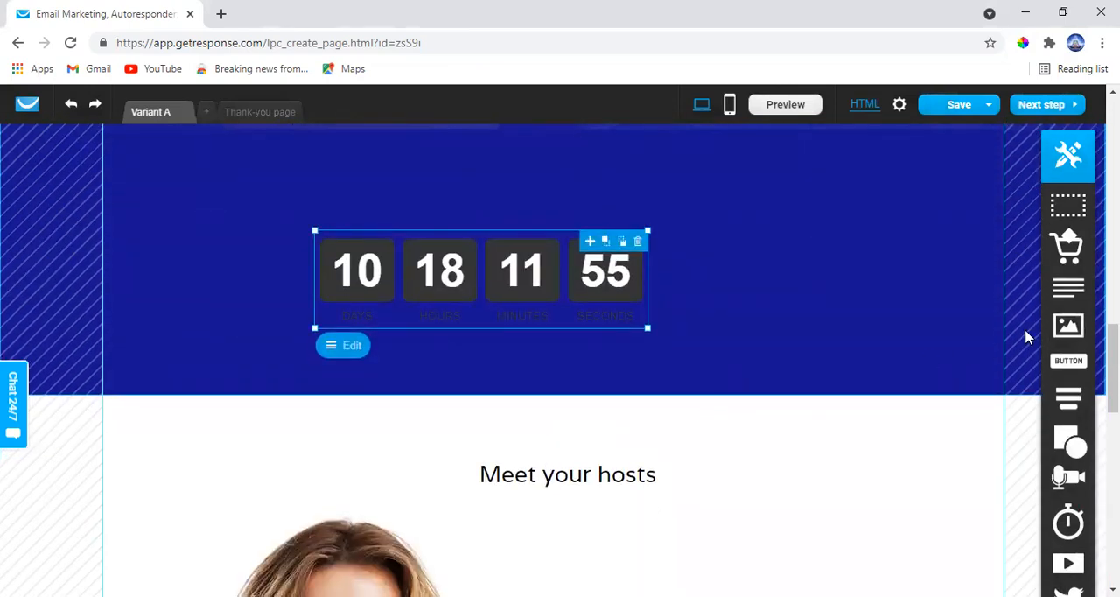
pyautogui.scroll(-2, 1028, 335)
pyautogui.scroll(-2, 1035, 337)
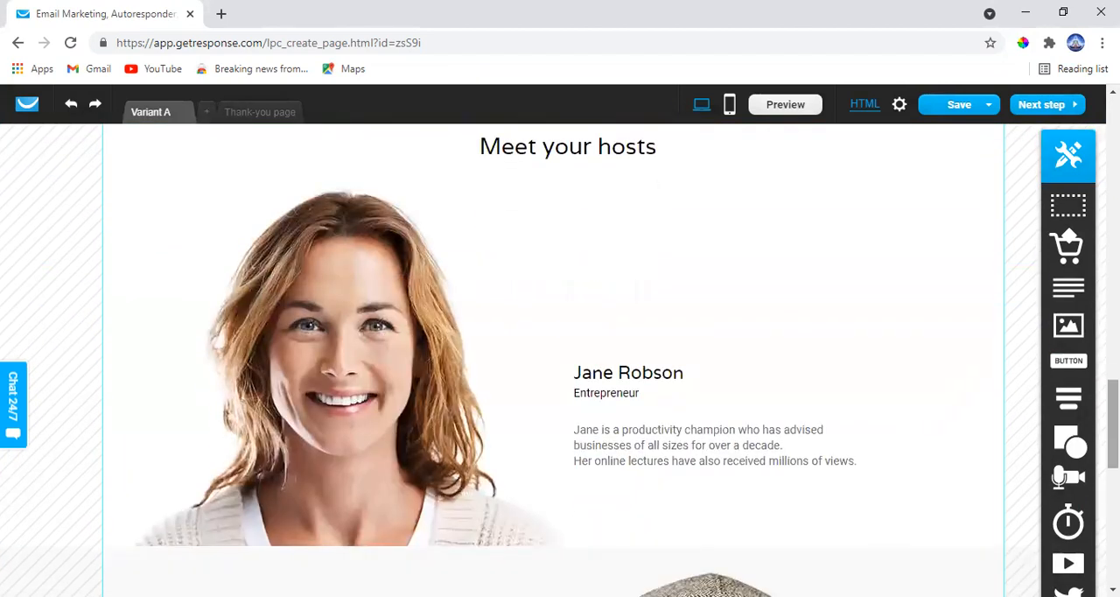
pyautogui.click(1058, 525)
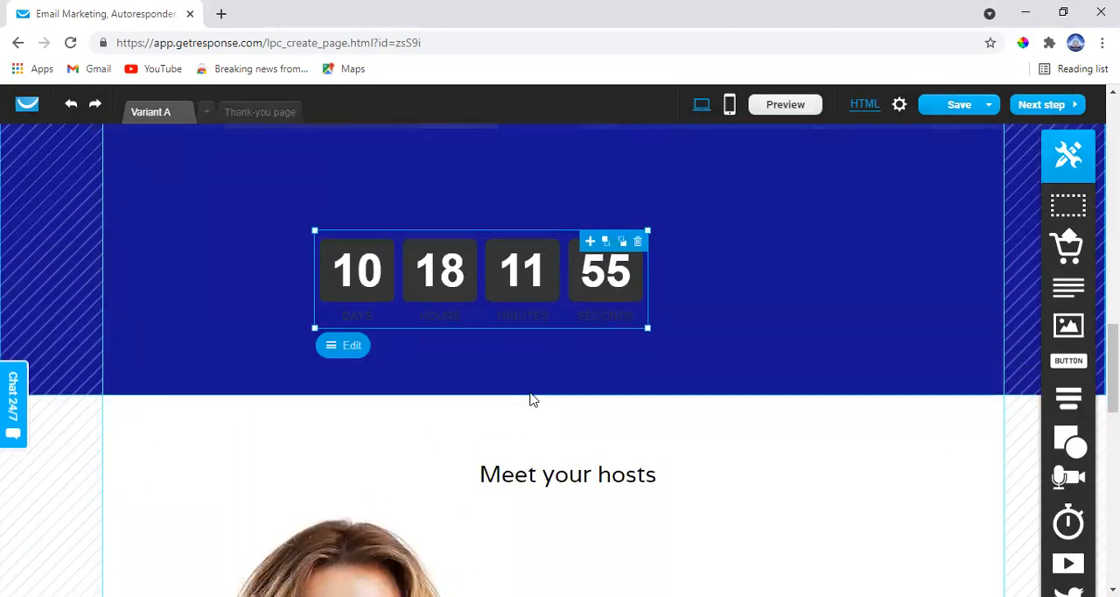
pyautogui.scroll(1, 595, 435)
pyautogui.scroll(2, 588, 363)
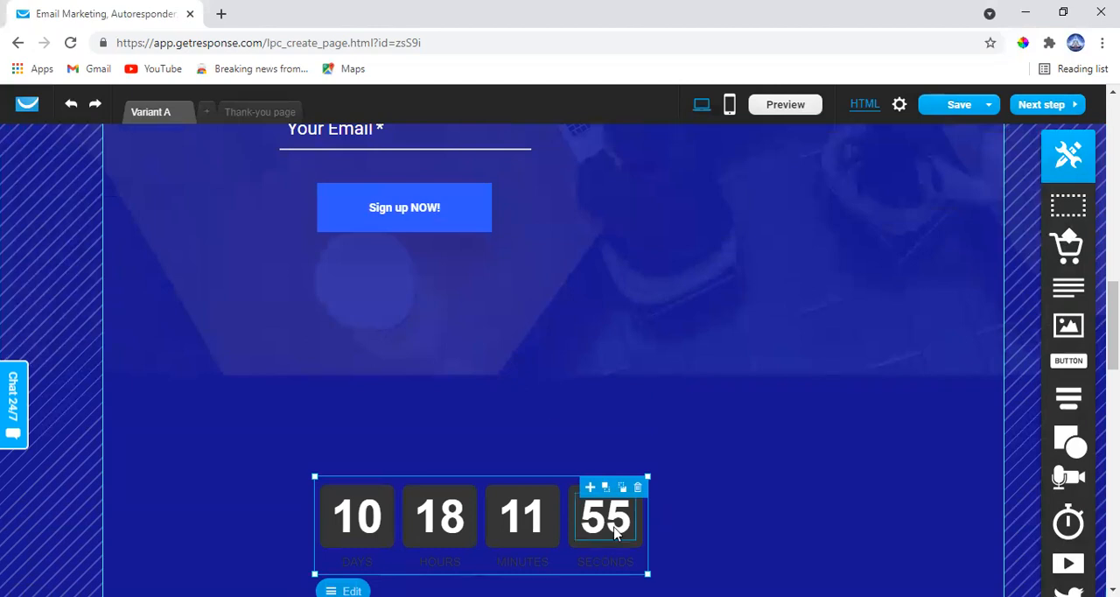
pyautogui.scroll(-1, 1006, 521)
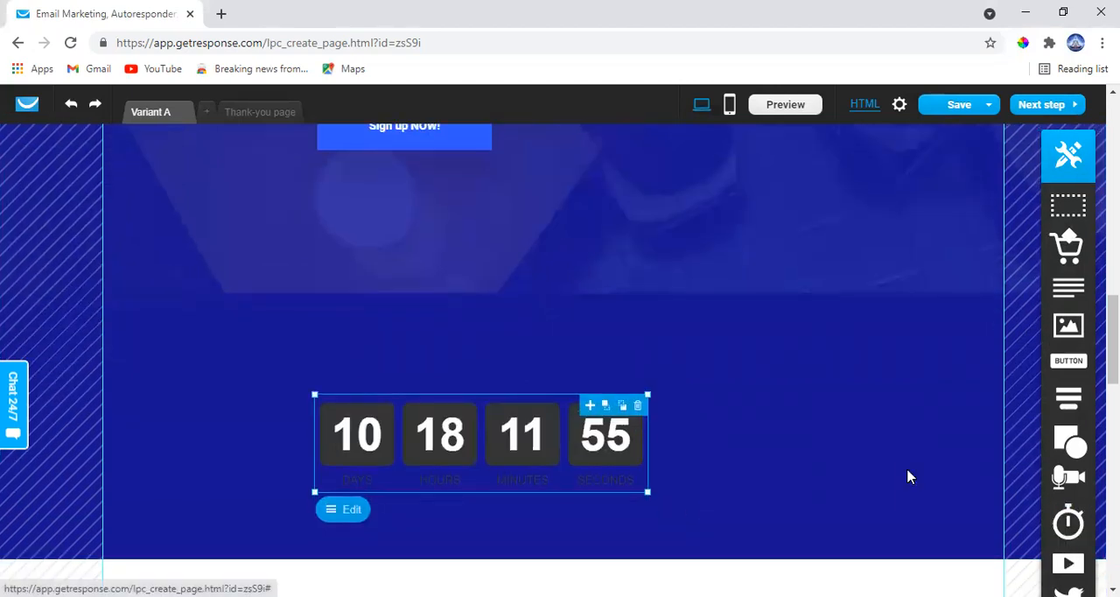
# Add a video element to the blue section between the "Sign up NOW!" button and the countdown timer
pyautogui.moveTo(579, 353); pyautogui.dragTo(423, 278)
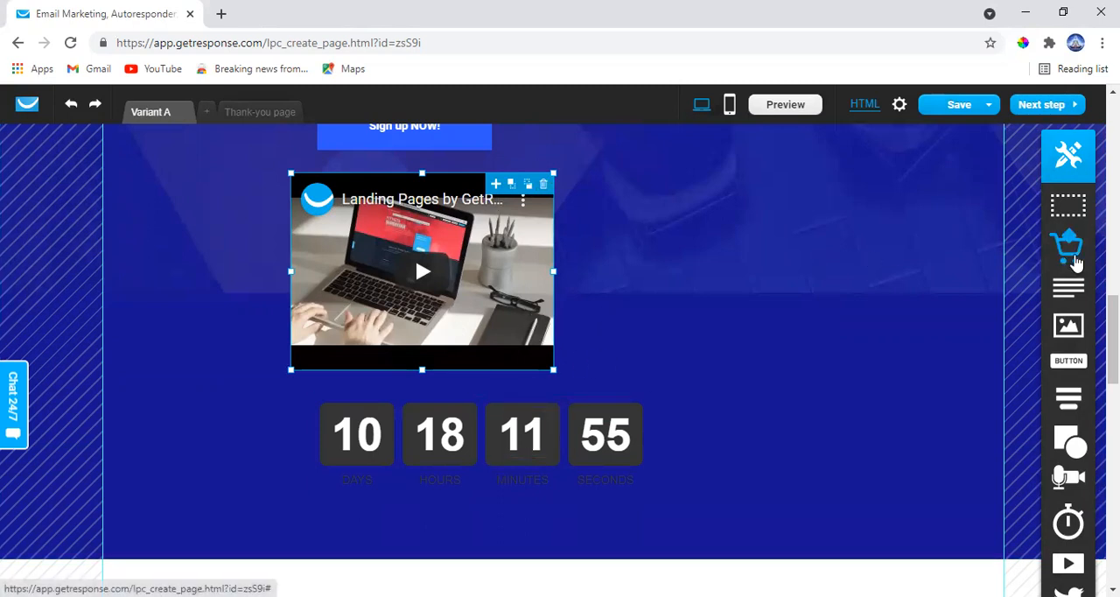
pyautogui.scroll(-2, 1076, 262)
pyautogui.scroll(1, 727, 129)
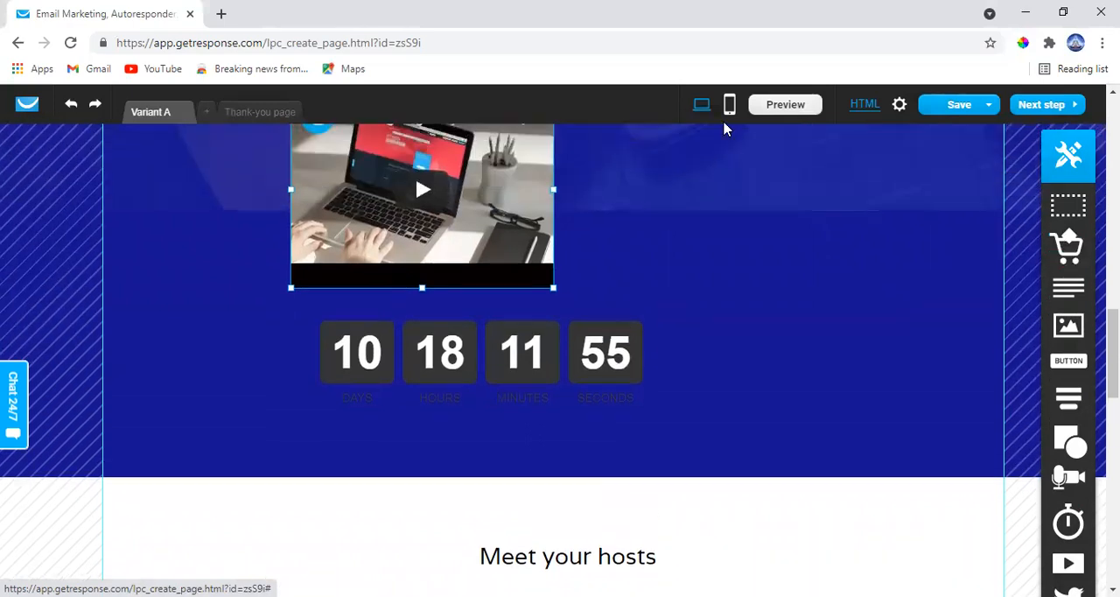
pyautogui.scroll(2, 538, 209)
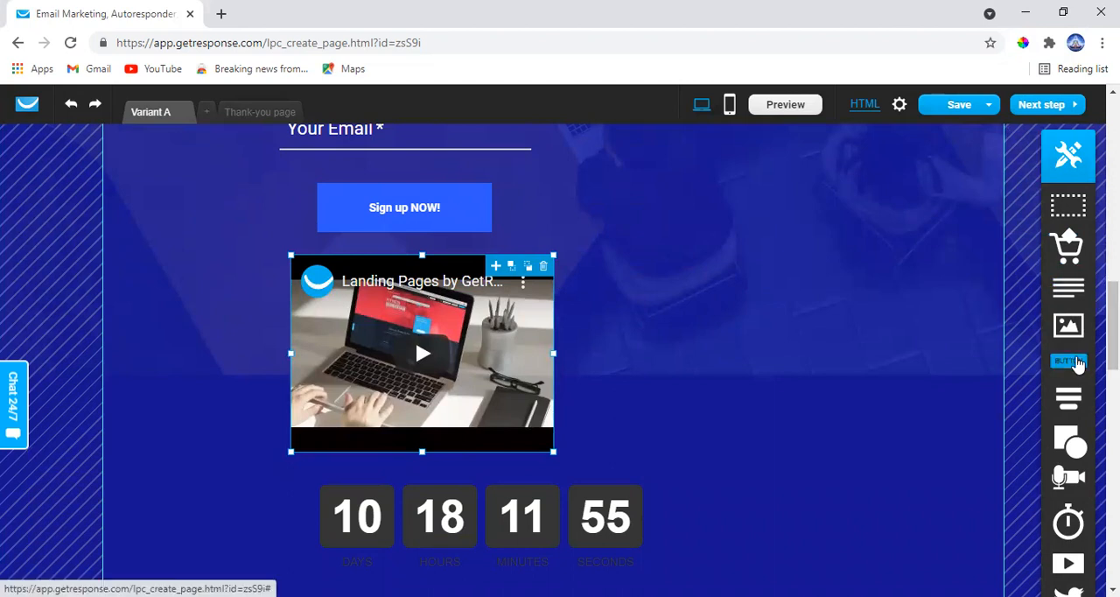
pyautogui.scroll(-1, 1062, 413)
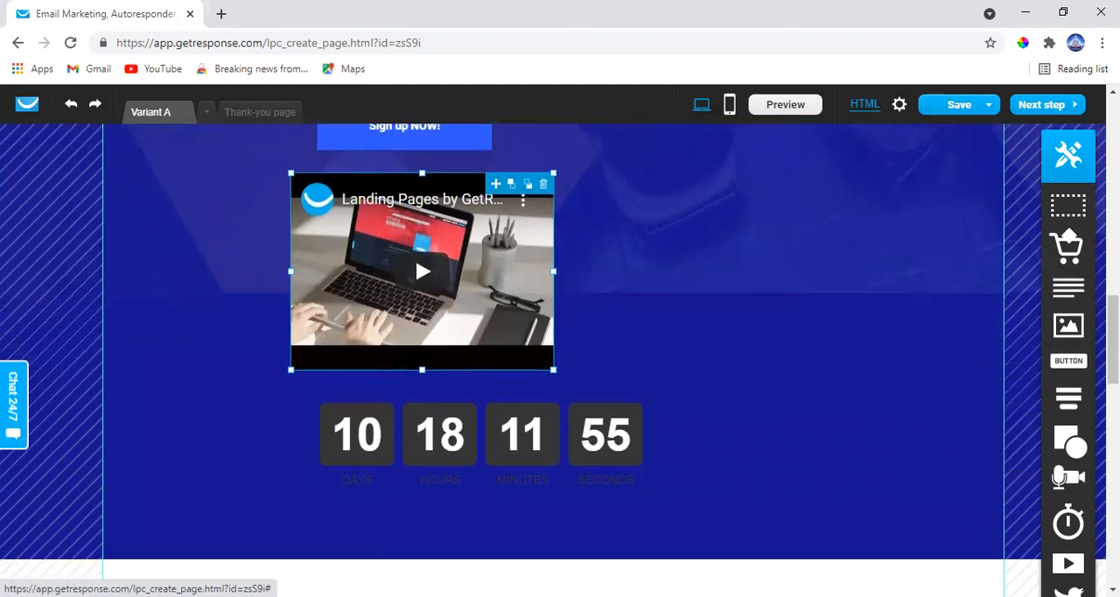
# Delete the closing "Learn the secrets of hacking your productivity" block with its date, "SAVE YOUR SPOT" button and social icons
pyautogui.scroll(-1, 604, 359)
pyautogui.scroll(-2, 414, 256)
pyautogui.scroll(-1, 414, 256)
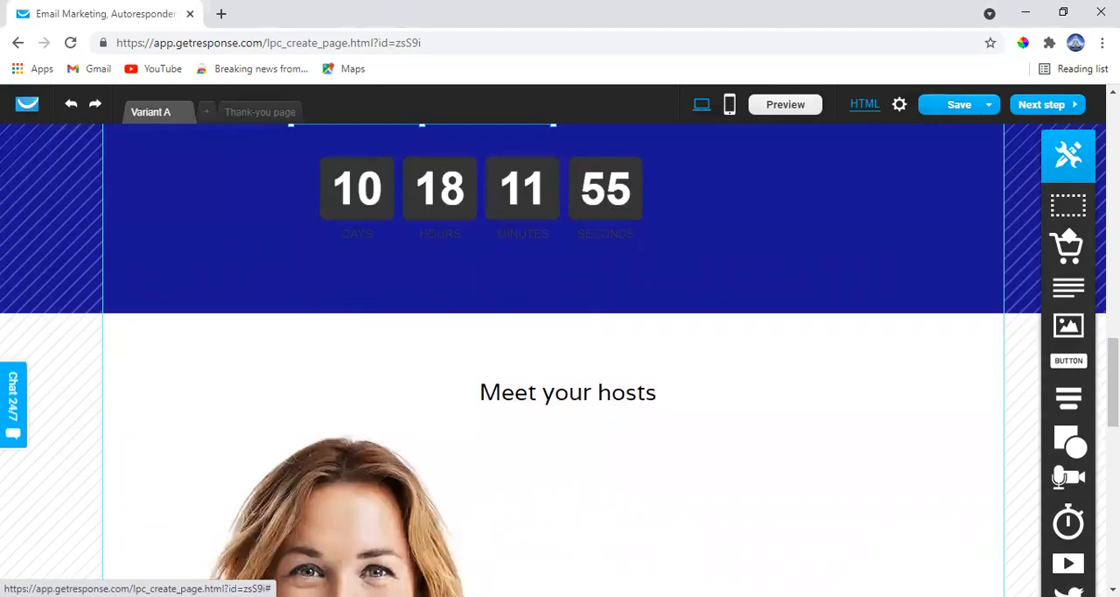
pyautogui.scroll(-2, 560, 359)
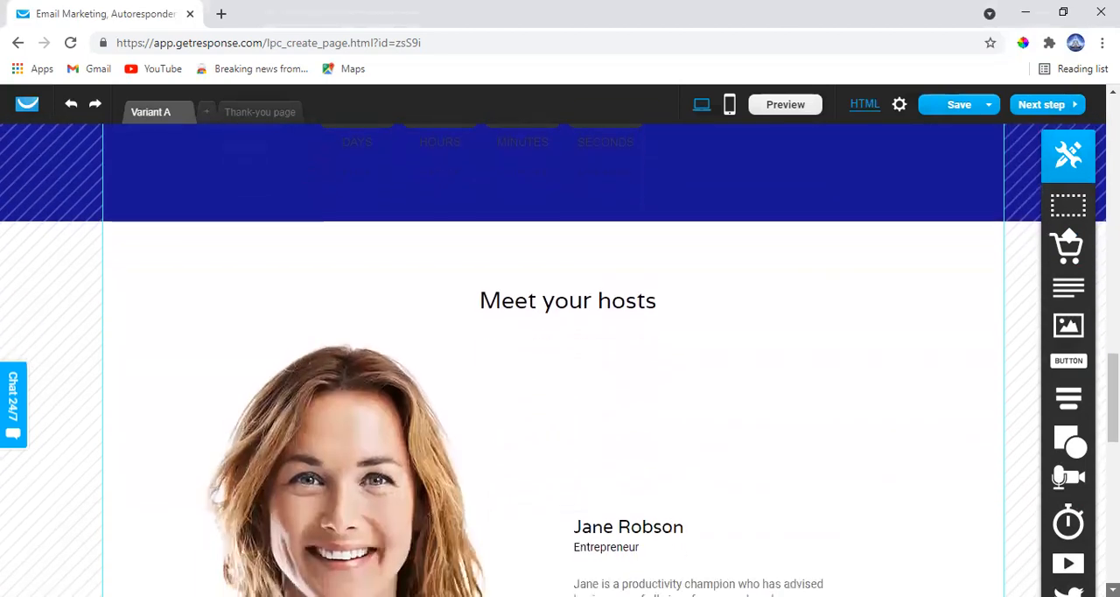
pyautogui.scroll(-6, 560, 359)
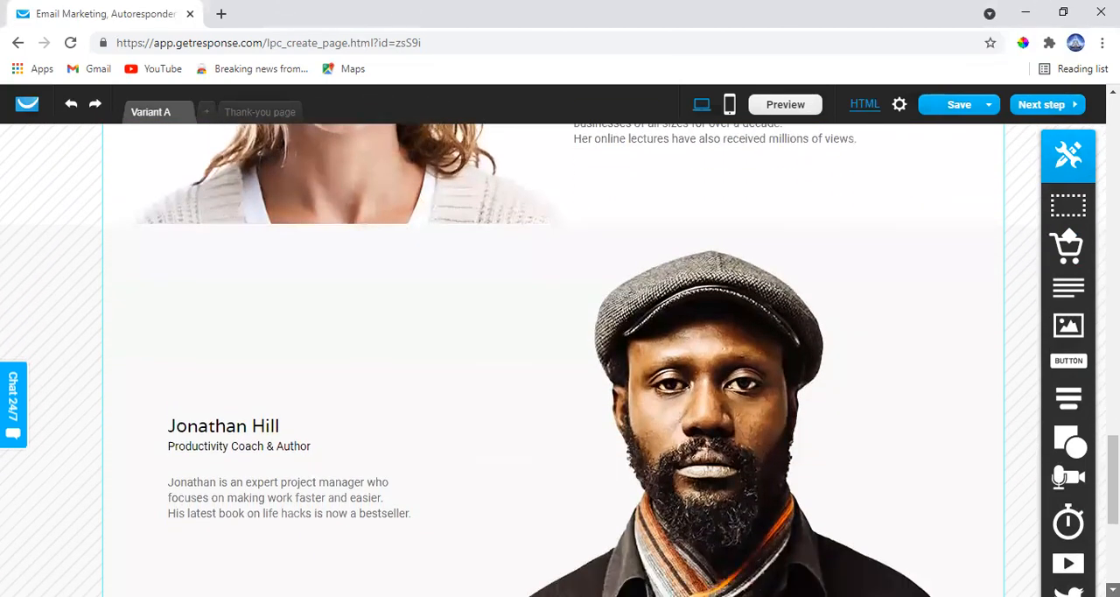
pyautogui.scroll(-2, 560, 359)
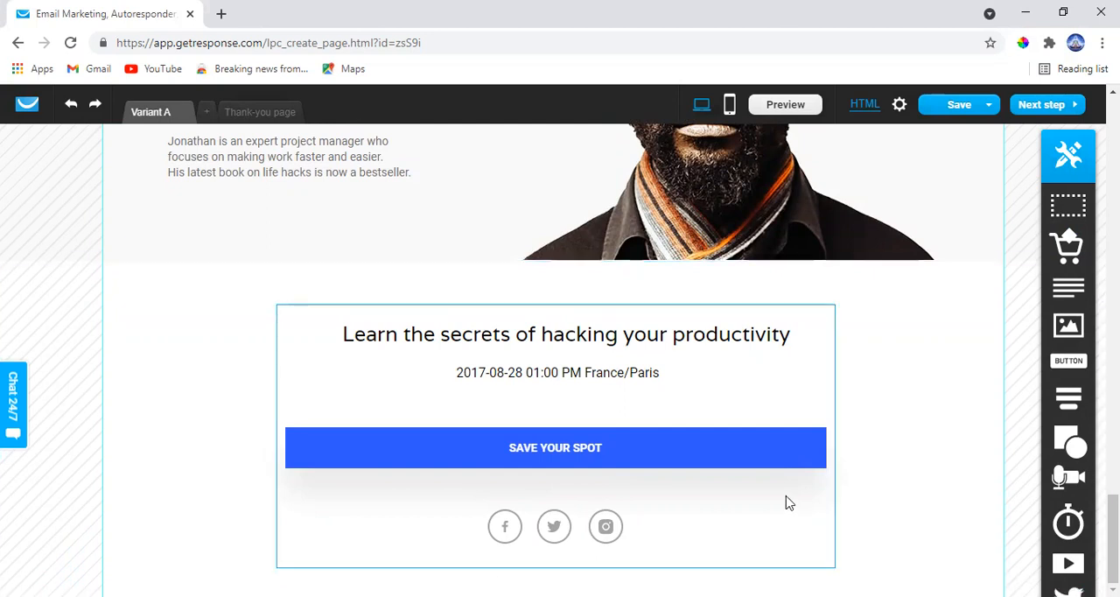
pyautogui.scroll(2, 791, 501)
pyautogui.scroll(-2, 691, 473)
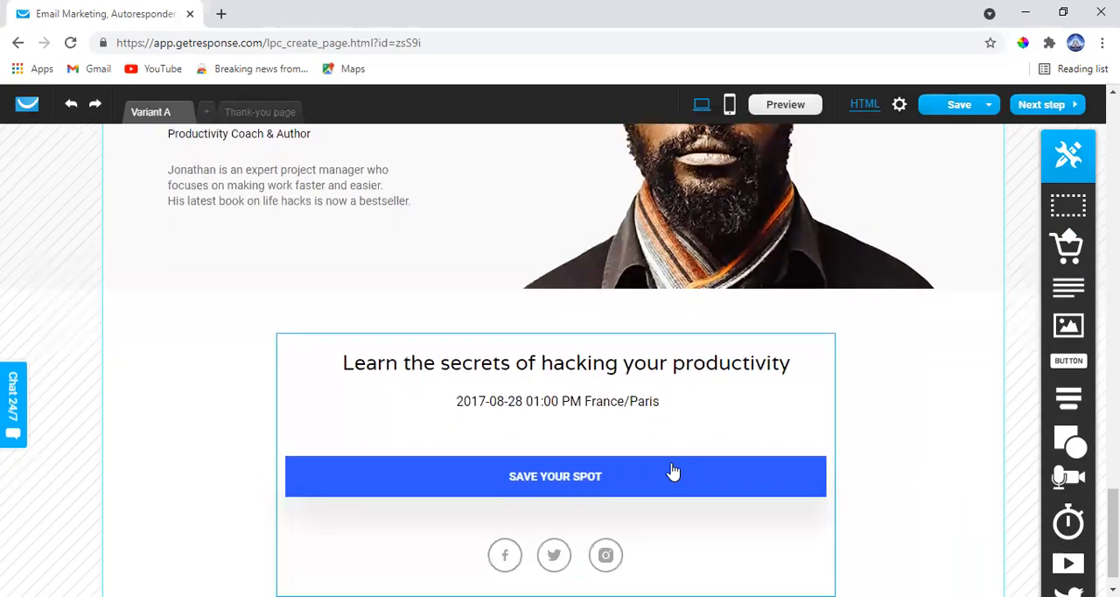
pyautogui.click(648, 399)
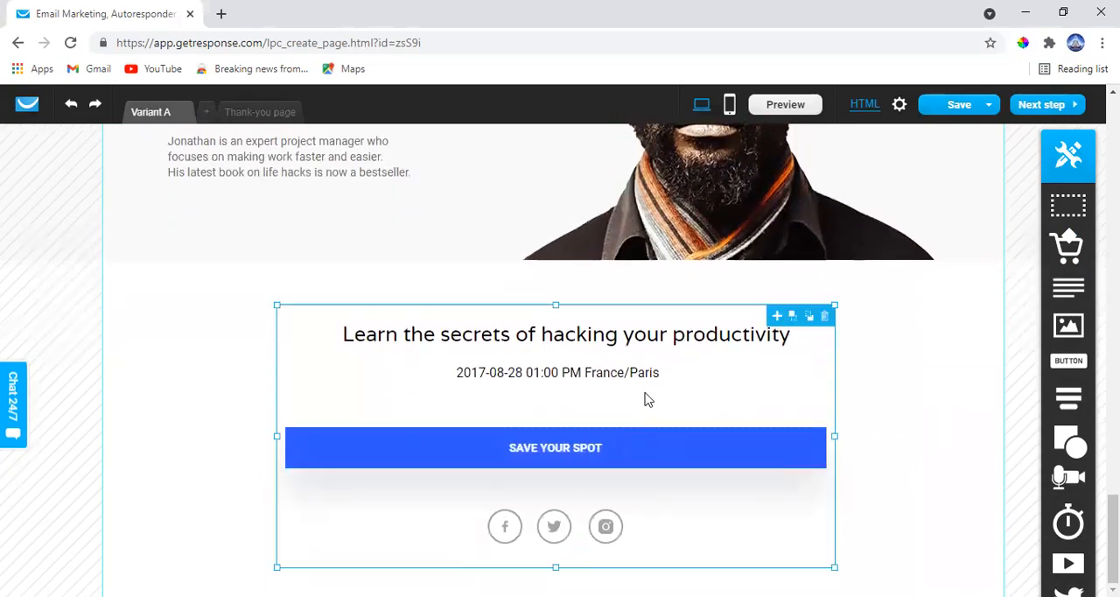
pyautogui.click(825, 318)
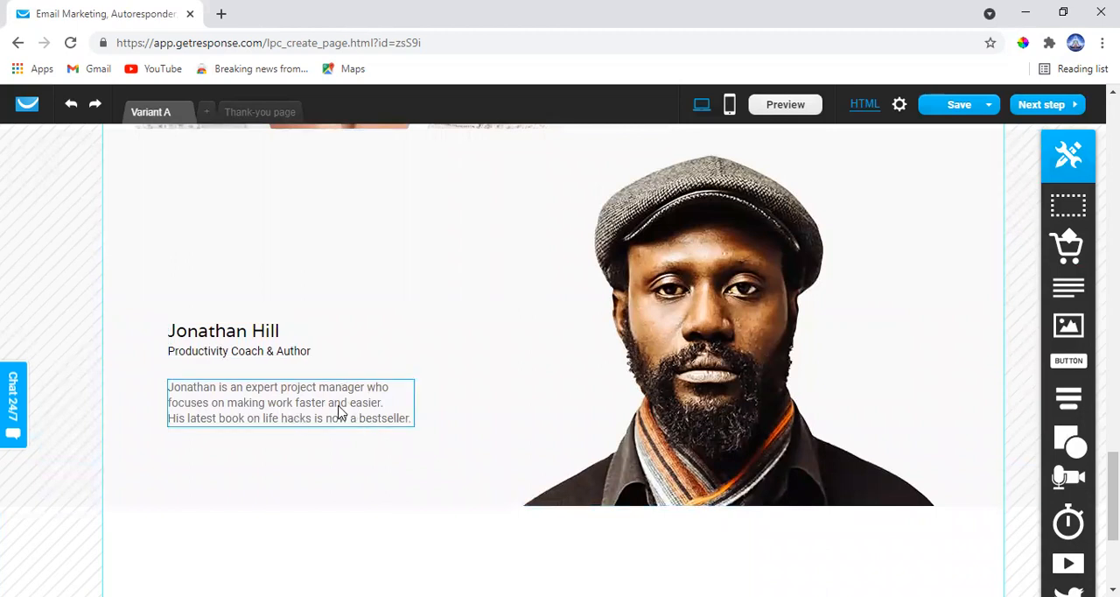
# Delete the portrait of the host described as "Productivity Coach & Author"
pyautogui.scroll(1, 472, 428)
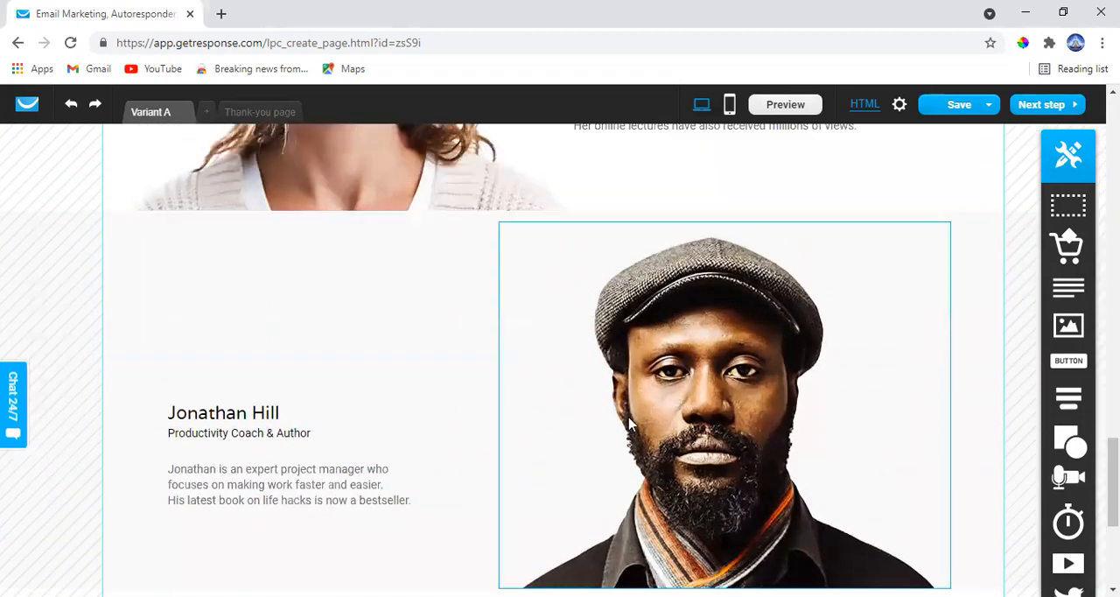
pyautogui.click(672, 417)
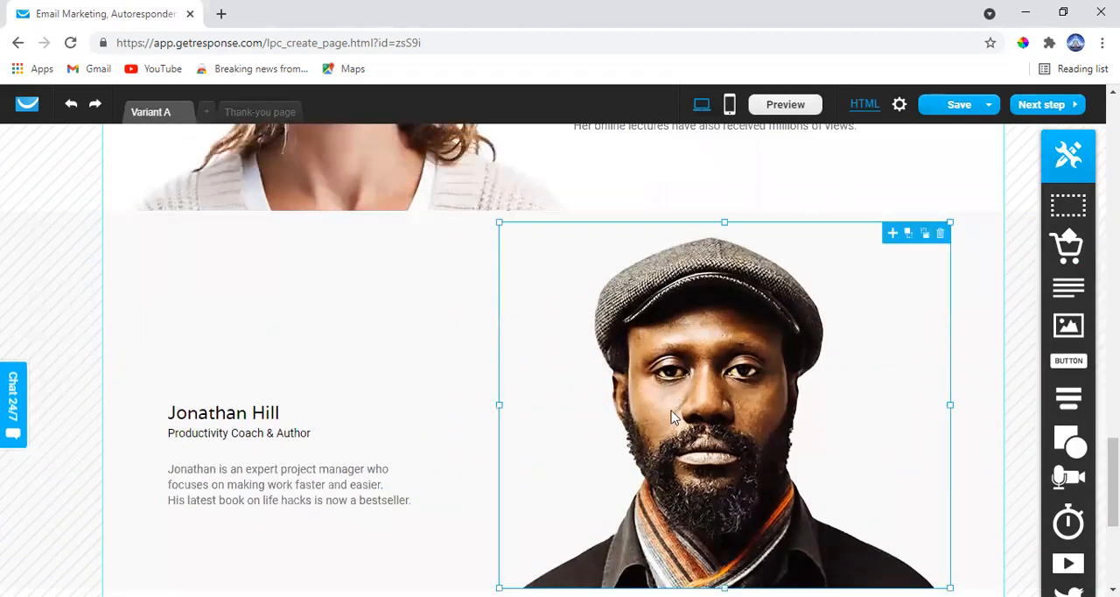
pyautogui.click(941, 240)
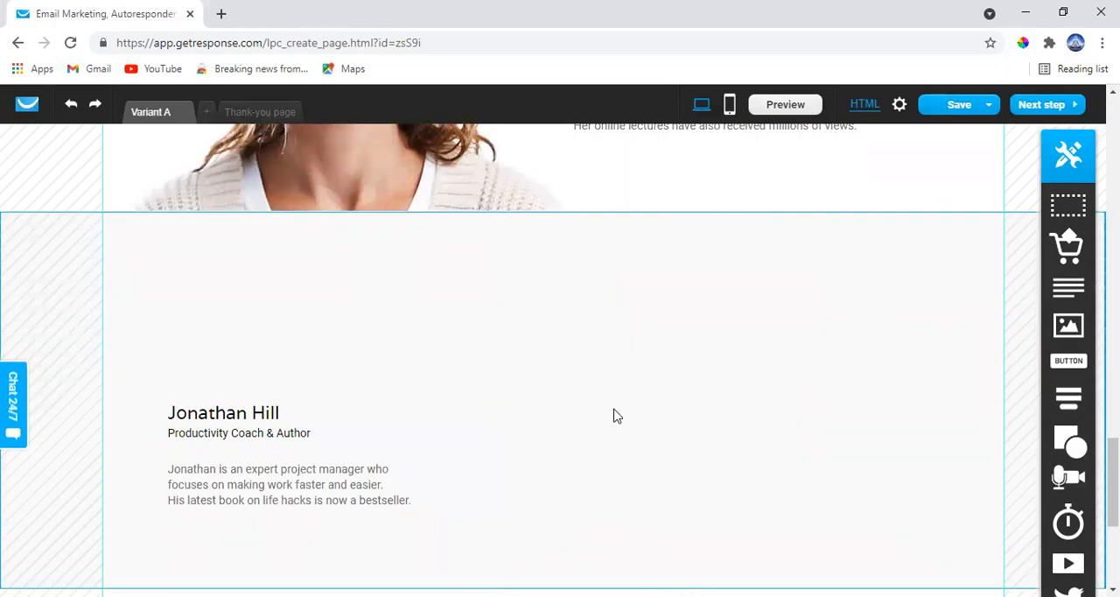
# Look over the rest of the page and its save options, and try to proceed to the next step
pyautogui.scroll(5, 615, 418)
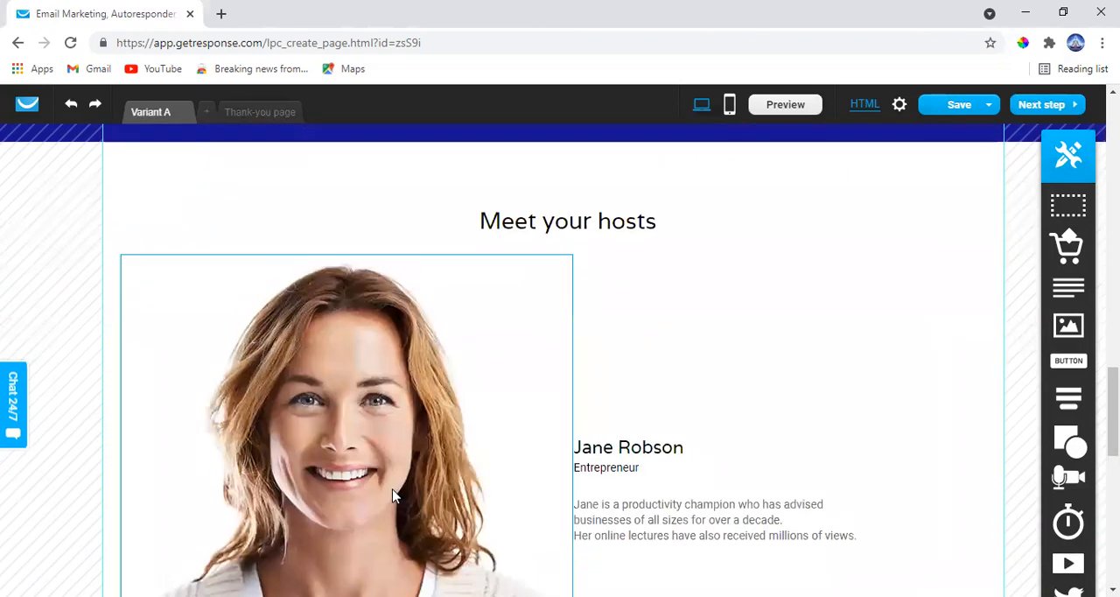
pyautogui.click(392, 495)
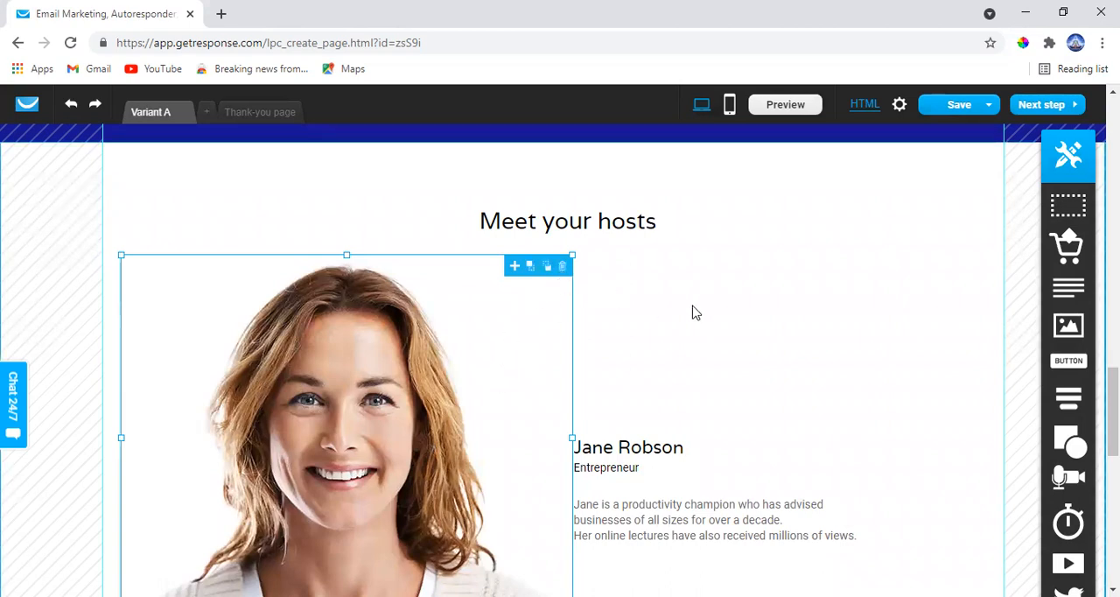
pyautogui.scroll(3, 692, 312)
pyautogui.scroll(5, 692, 313)
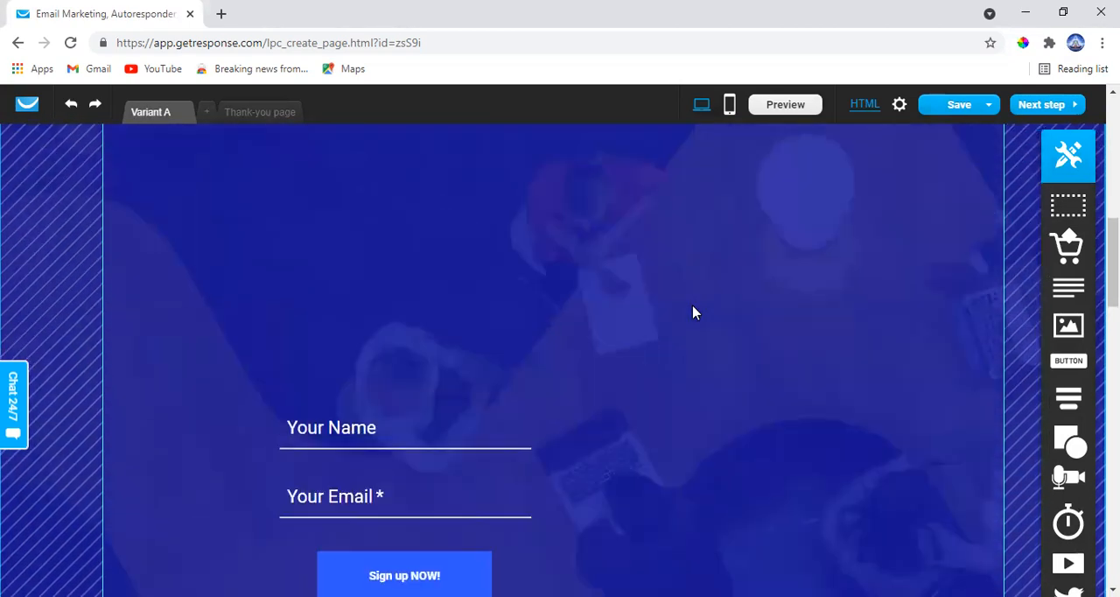
pyautogui.scroll(5, 693, 313)
pyautogui.moveTo(973, 120)
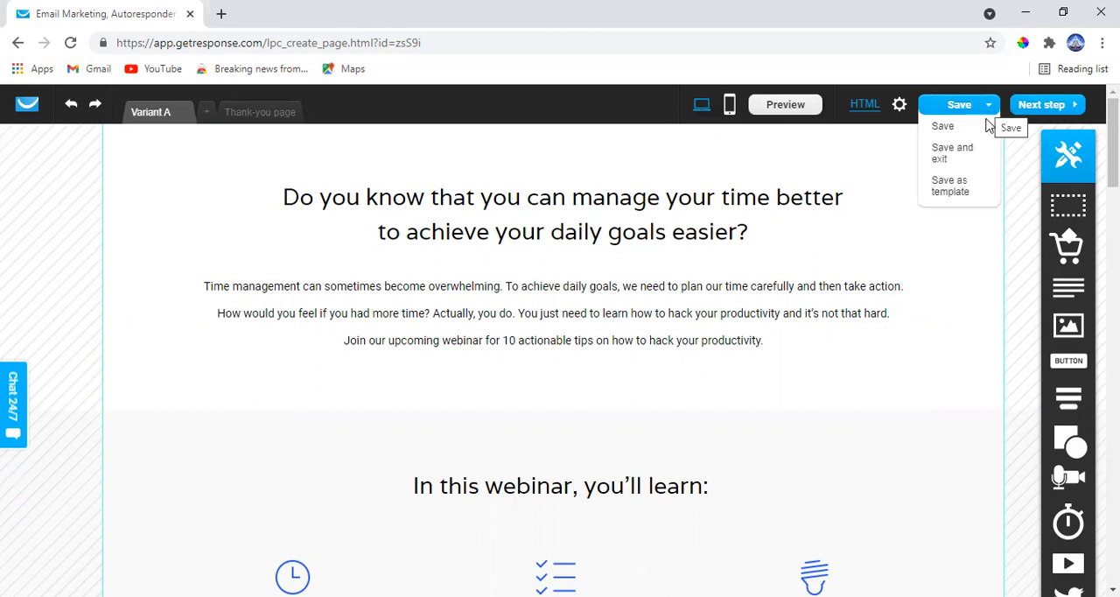
pyautogui.click(1076, 105)
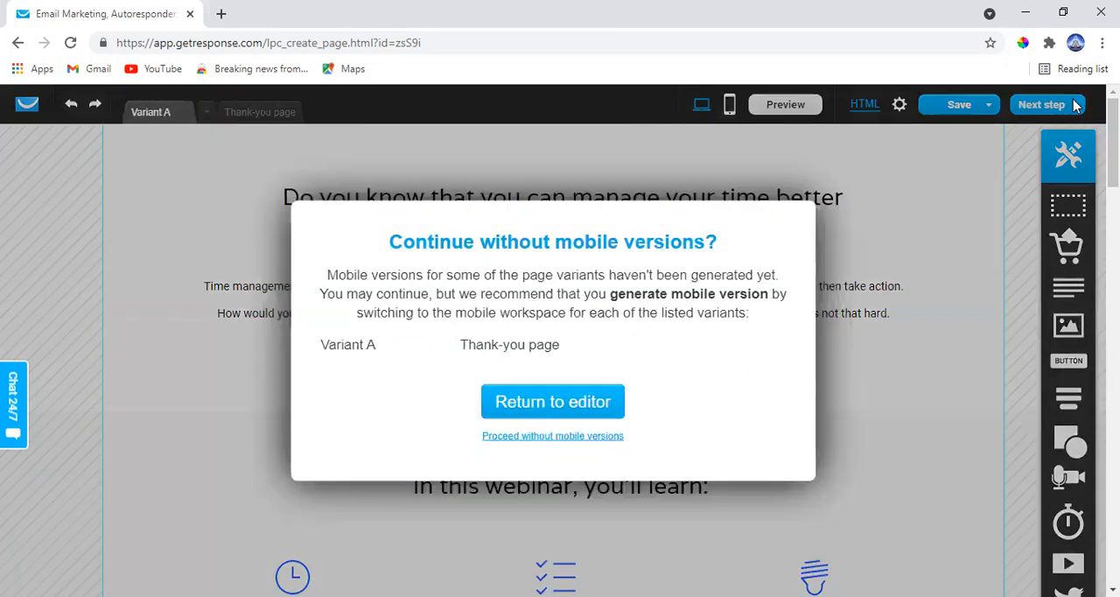
pyautogui.scroll(-1, 551, 385)
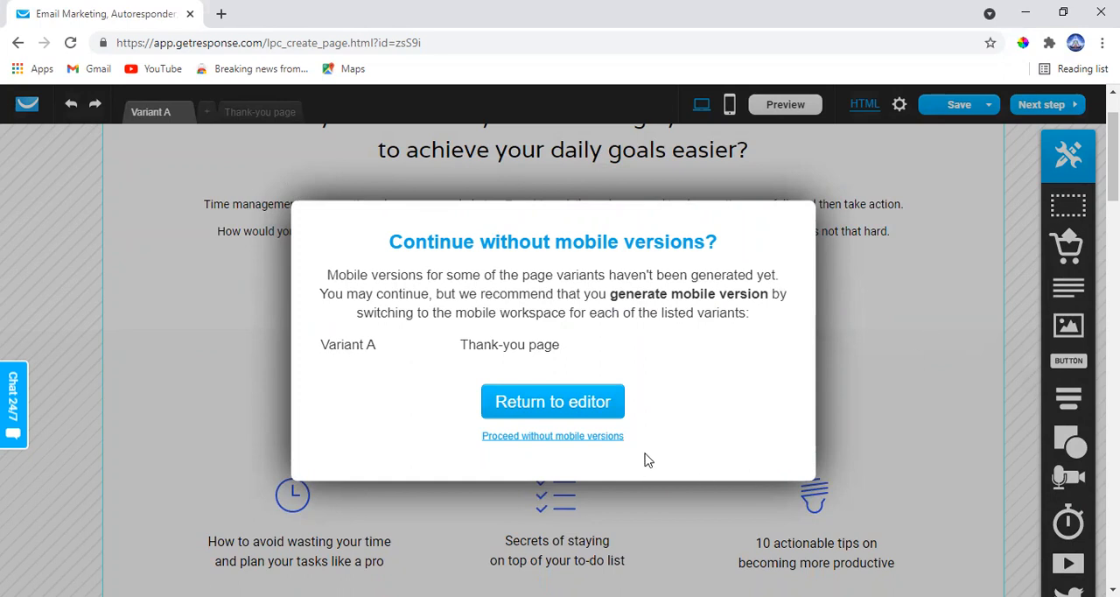
# Return to the editor and switch Variant A to the mobile workspace to generate its mobile version
pyautogui.click(579, 413)
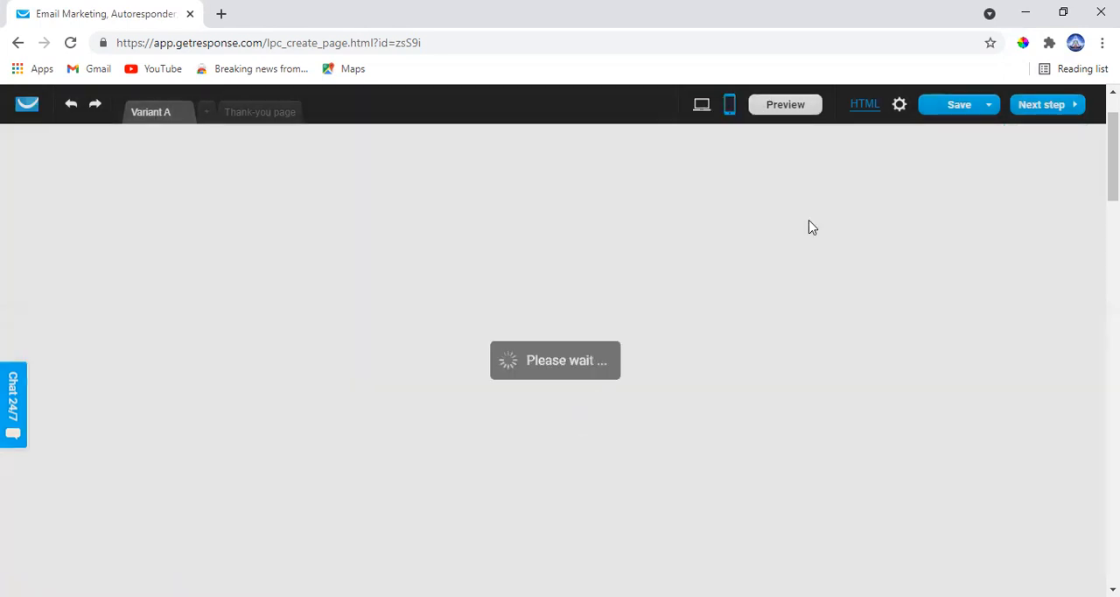
pyautogui.scroll(1, 783, 148)
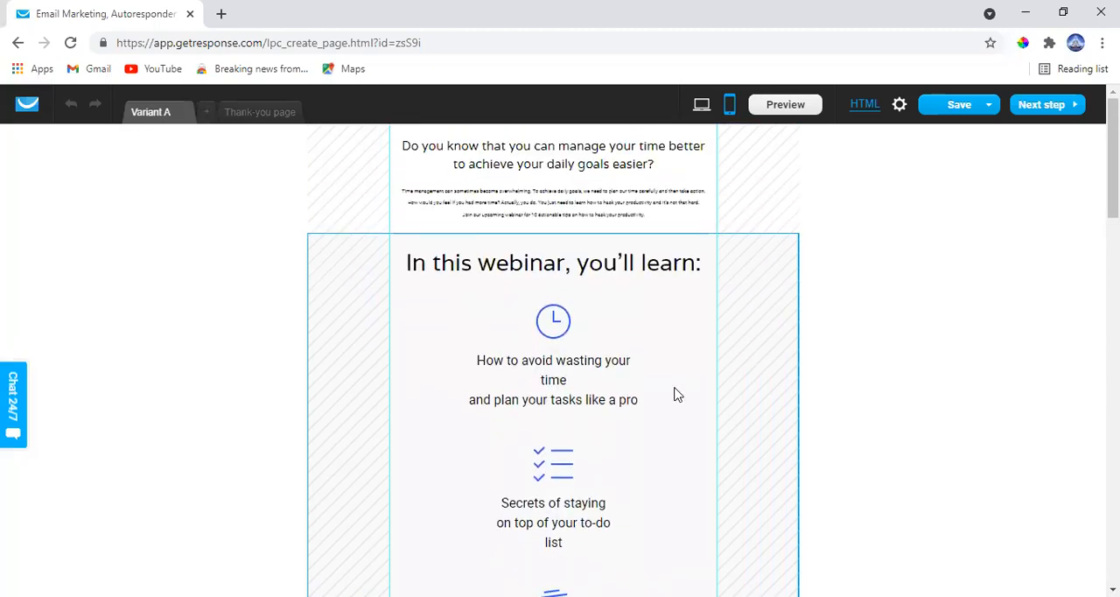
pyautogui.scroll(-4, 674, 394)
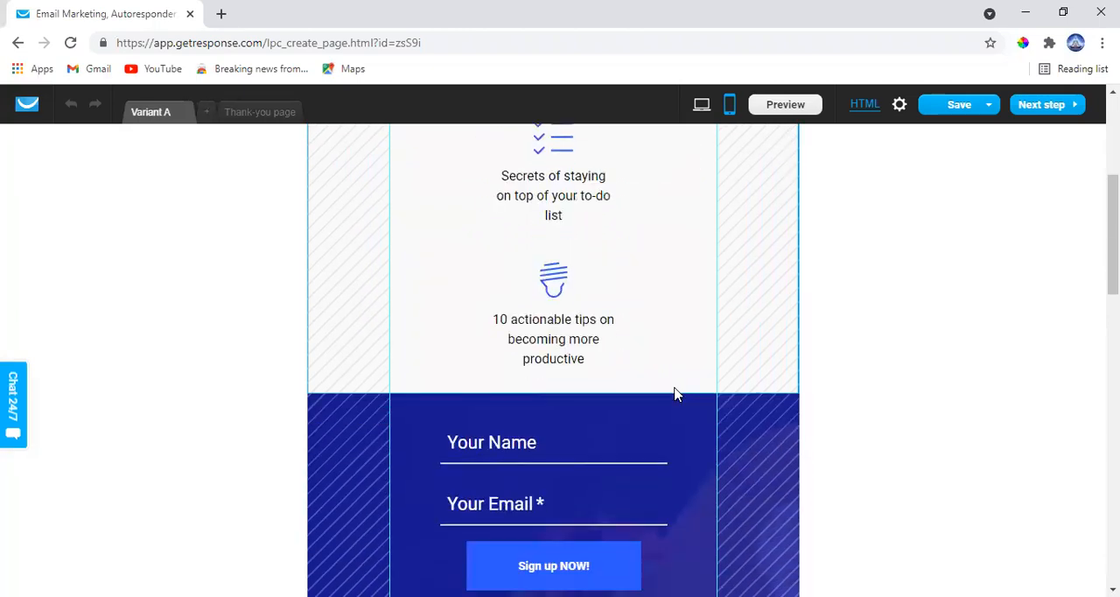
pyautogui.click(734, 104)
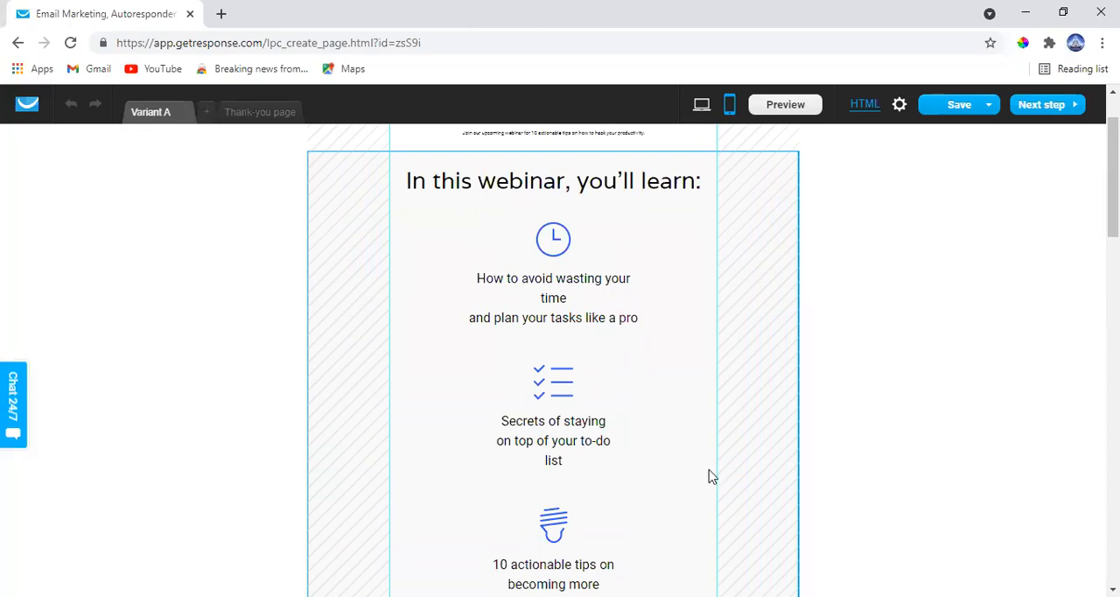
# Delete the empty section below the second host in the mobile version, and review the remaining mobile layout
pyautogui.scroll(-10, 710, 475)
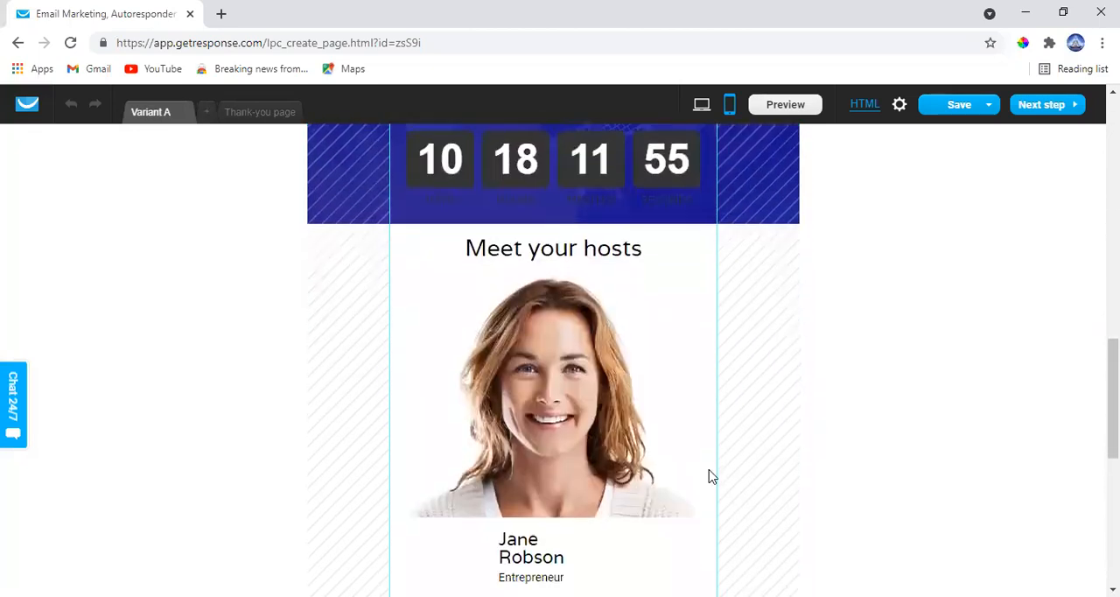
pyautogui.scroll(-6, 711, 475)
pyautogui.scroll(3, 710, 475)
pyautogui.scroll(-1, 711, 475)
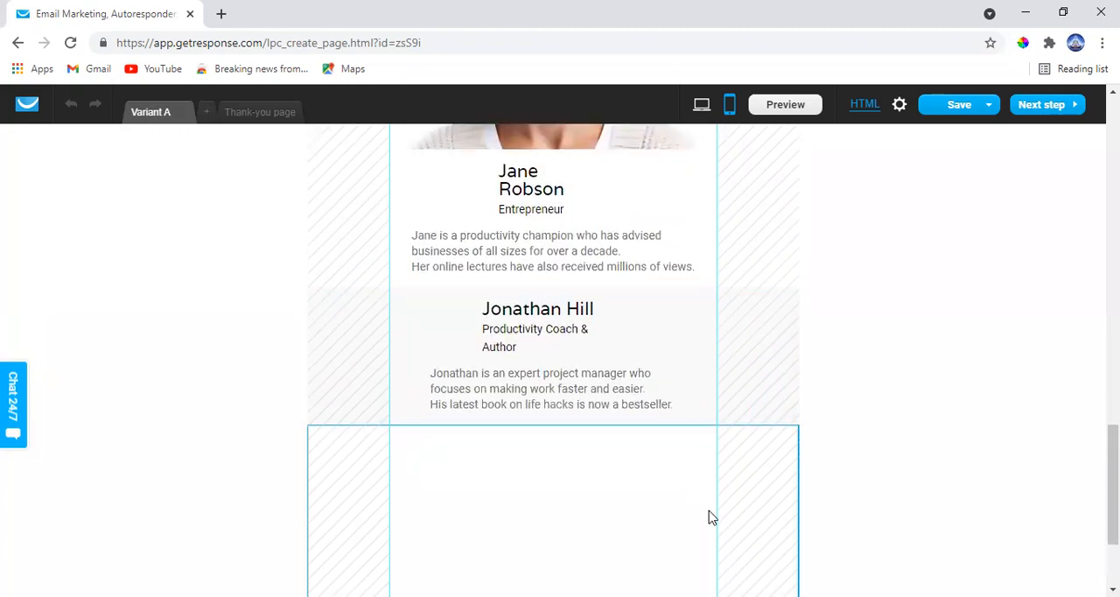
pyautogui.moveTo(708, 517)
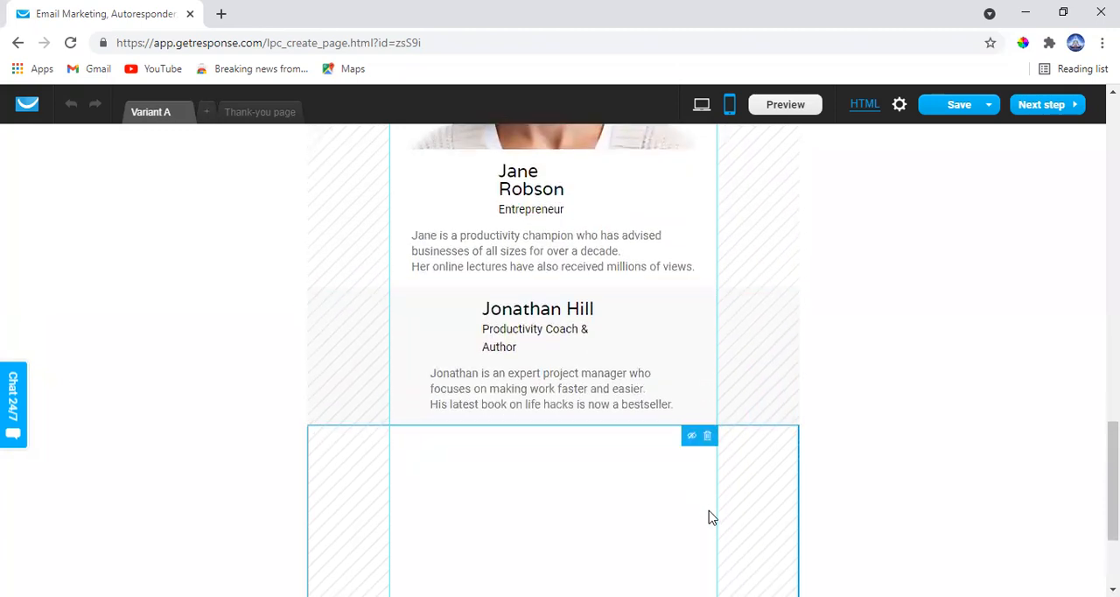
pyautogui.click(707, 437)
pyautogui.scroll(15, 709, 444)
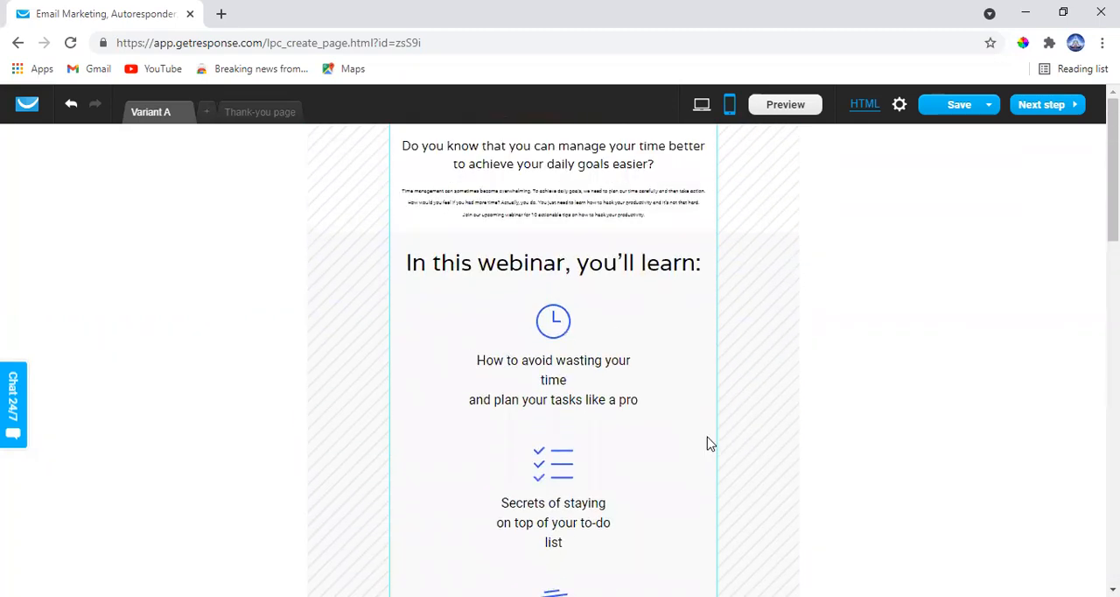
pyautogui.scroll(-4, 709, 444)
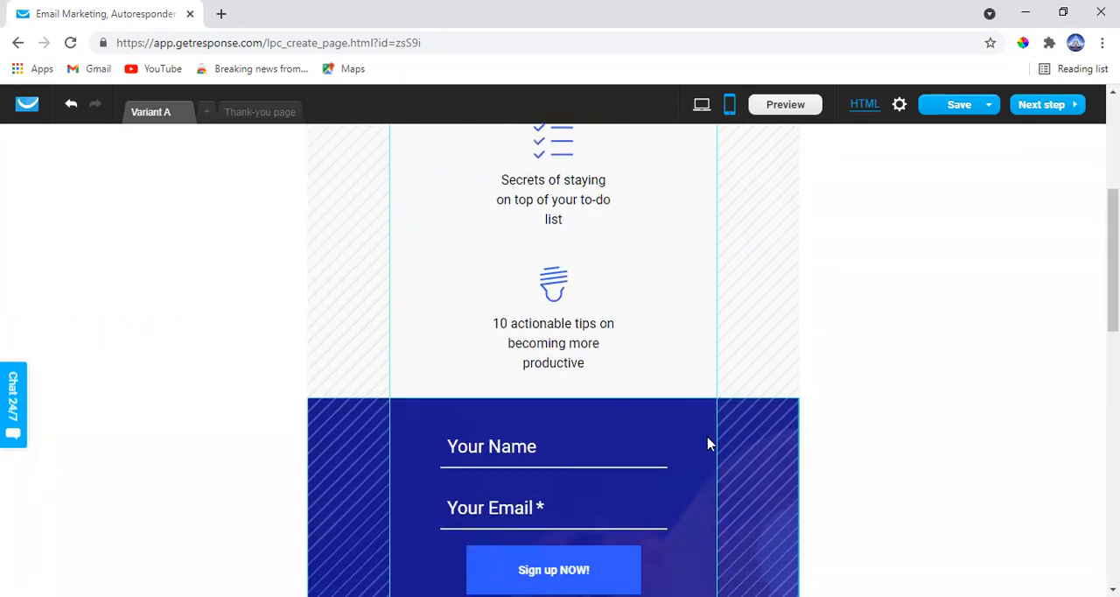
# Switch Variant A back to the desktop workspace
pyautogui.scroll(3, 709, 444)
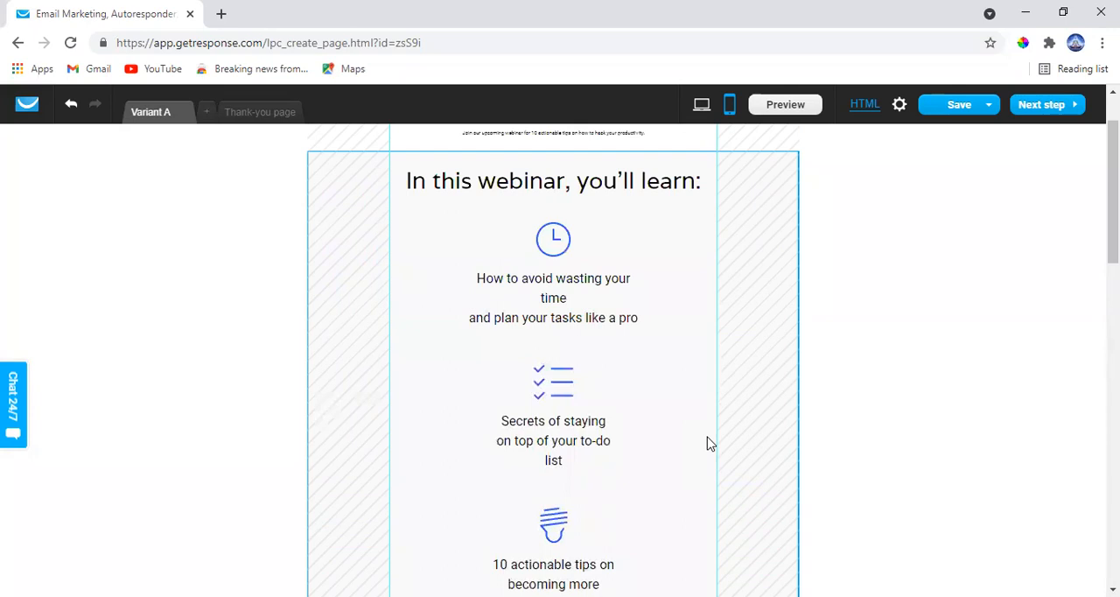
pyautogui.scroll(1, 709, 443)
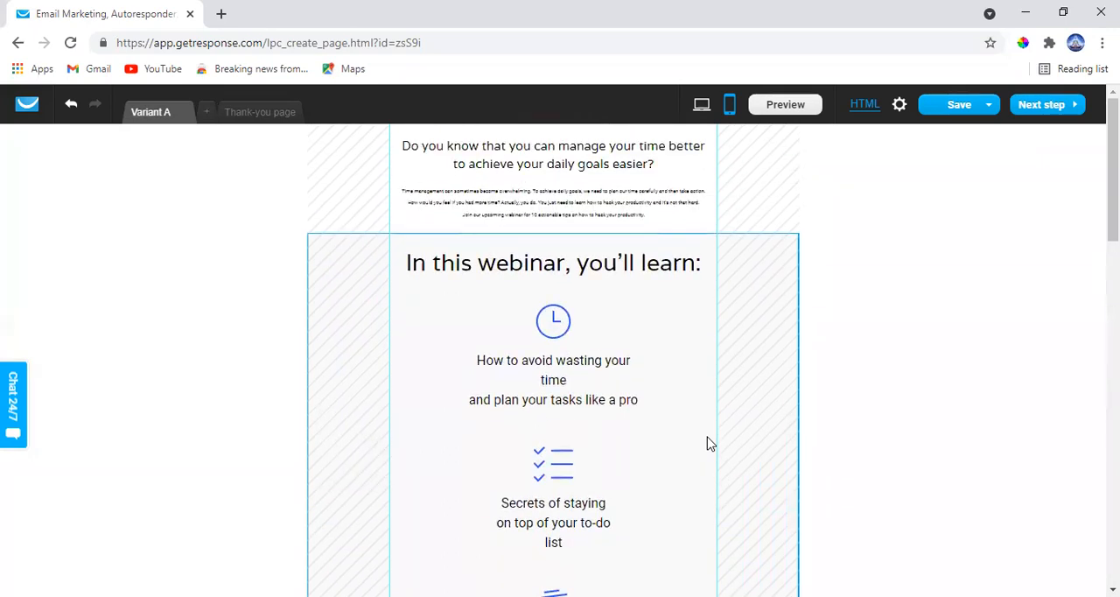
pyautogui.click(701, 105)
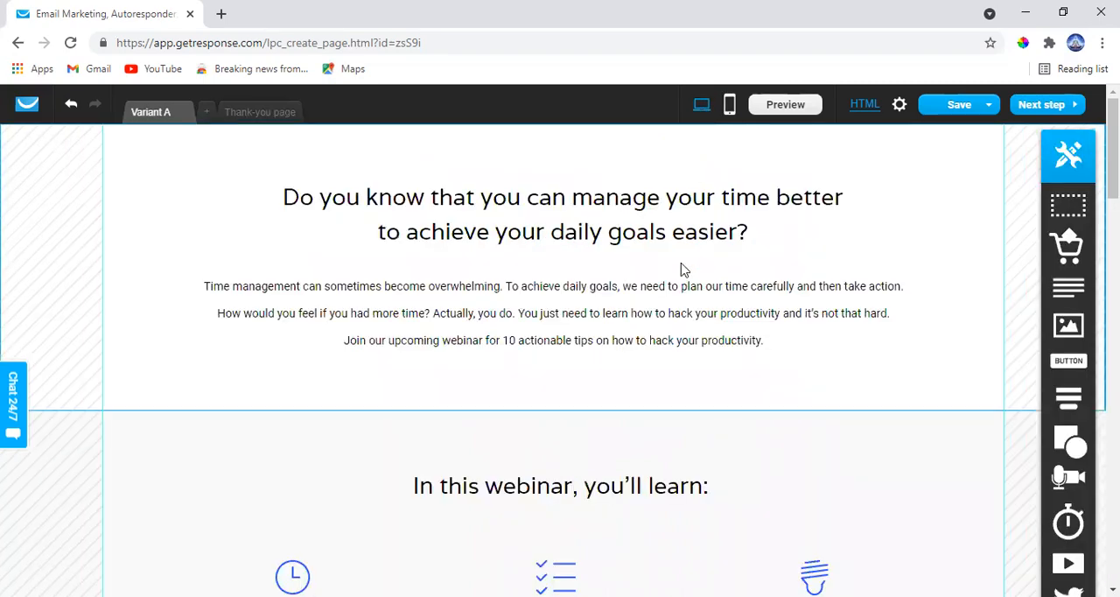
# Review the desktop layout of Variant A, from the opening headline through the sign-up form to the hosts section
pyautogui.scroll(-4, 682, 269)
pyautogui.scroll(4, 682, 269)
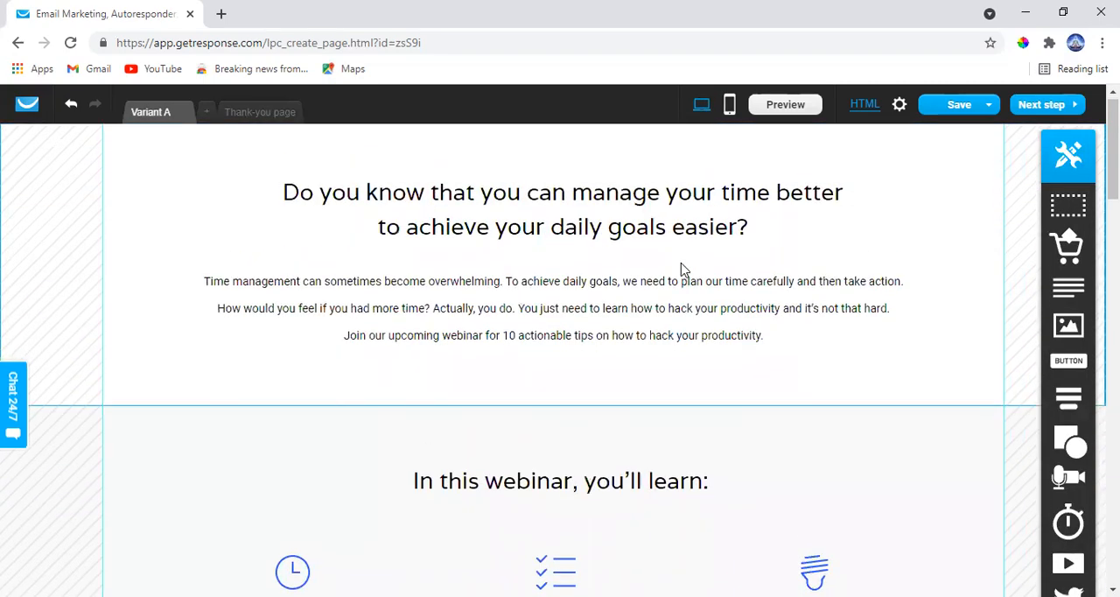
pyautogui.scroll(-7, 683, 269)
pyautogui.scroll(-8, 682, 269)
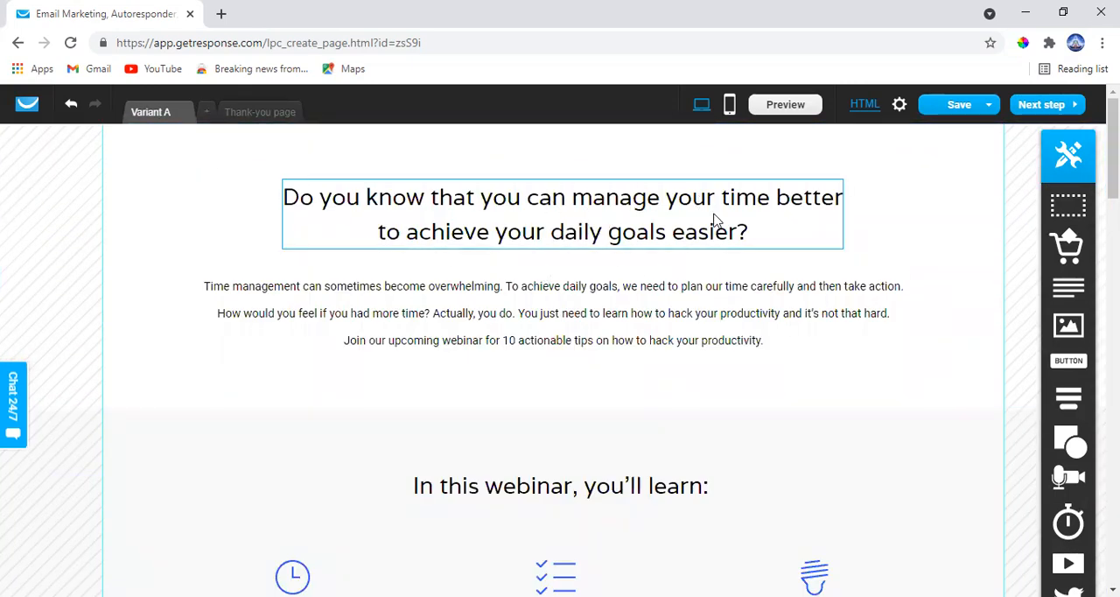
pyautogui.scroll(-1, 765, 268)
pyautogui.scroll(-6, 766, 268)
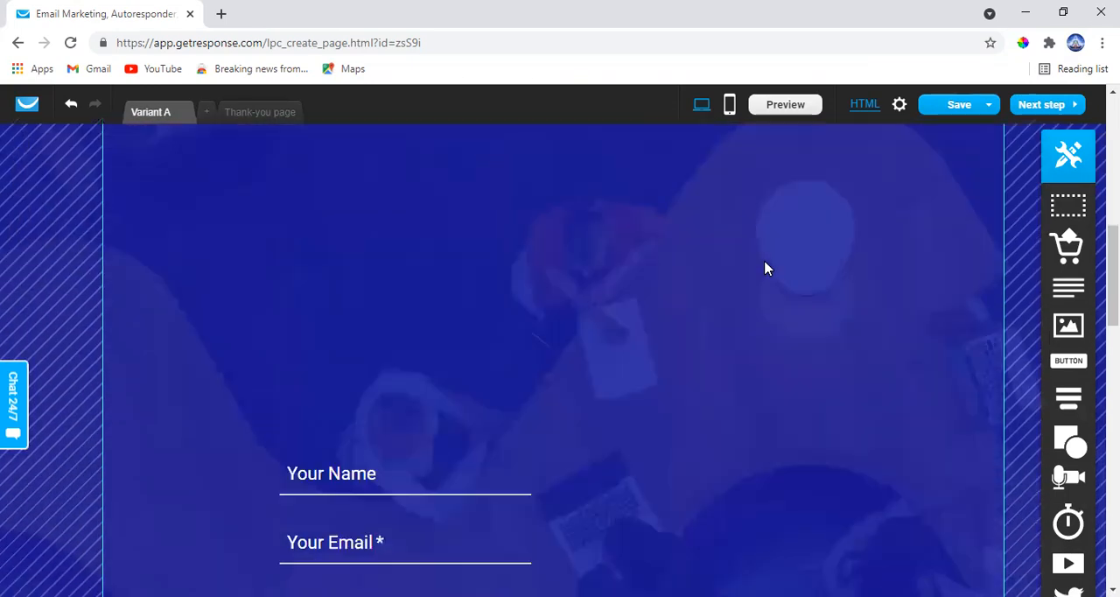
pyautogui.scroll(4, 766, 268)
pyautogui.scroll(-1, 765, 268)
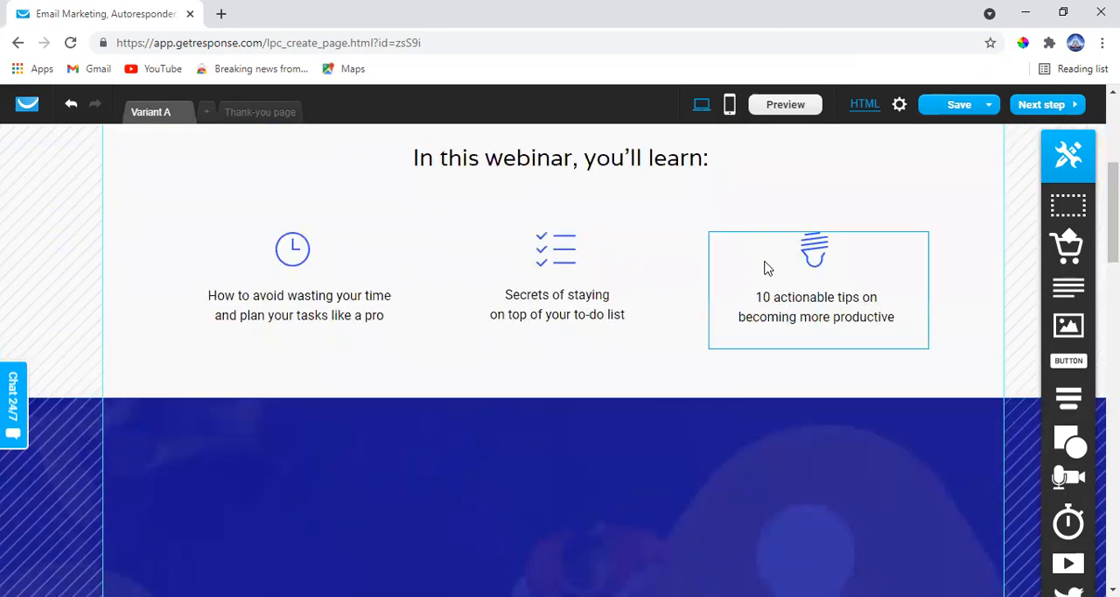
pyautogui.scroll(-10, 766, 268)
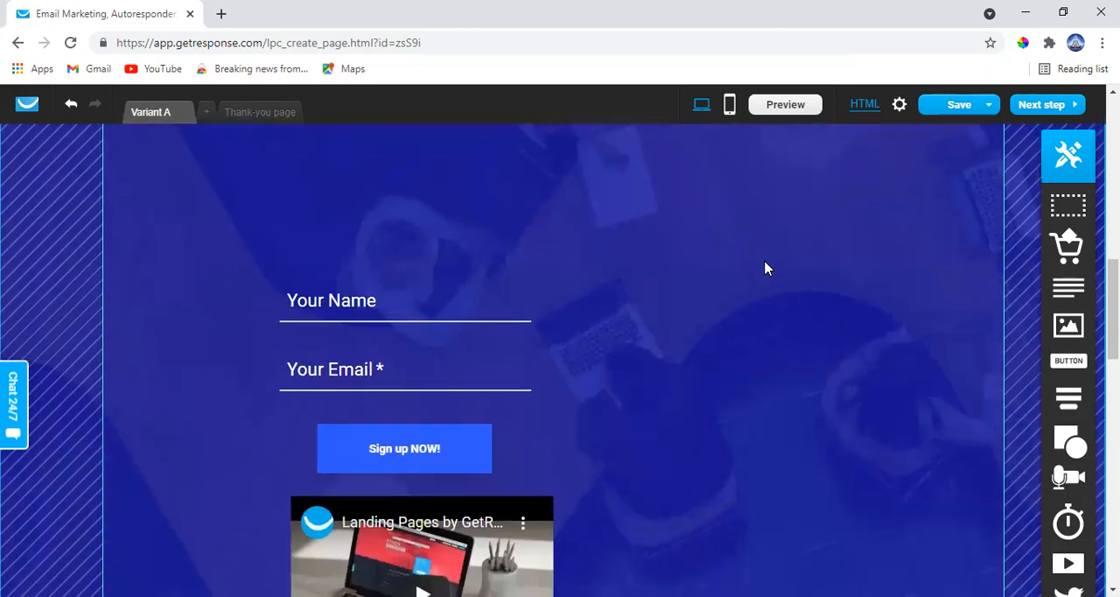
pyautogui.scroll(-6, 766, 268)
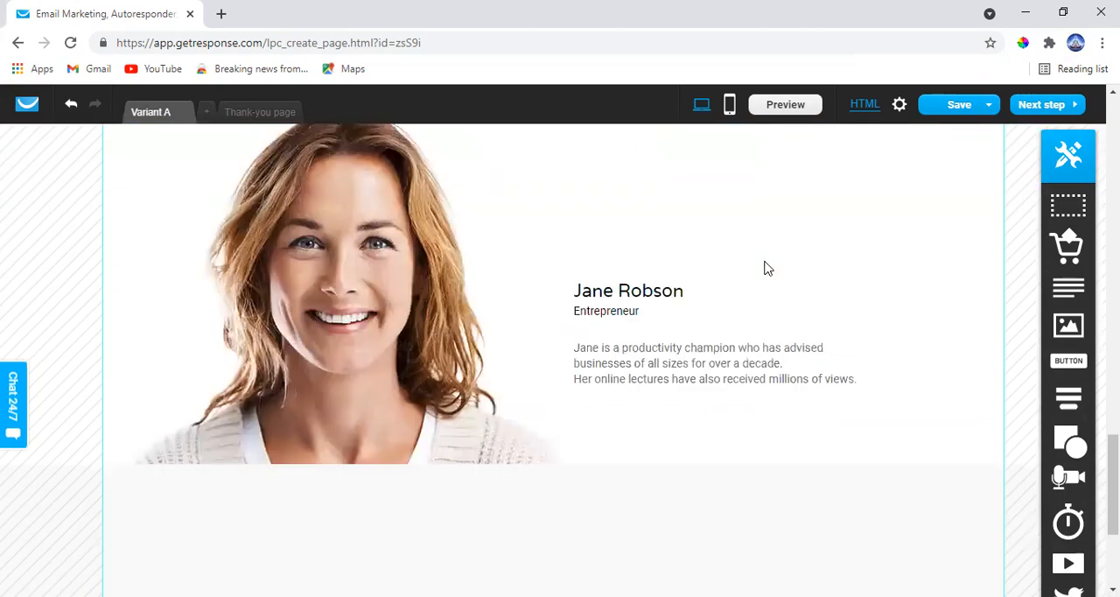
pyautogui.scroll(15, 764, 267)
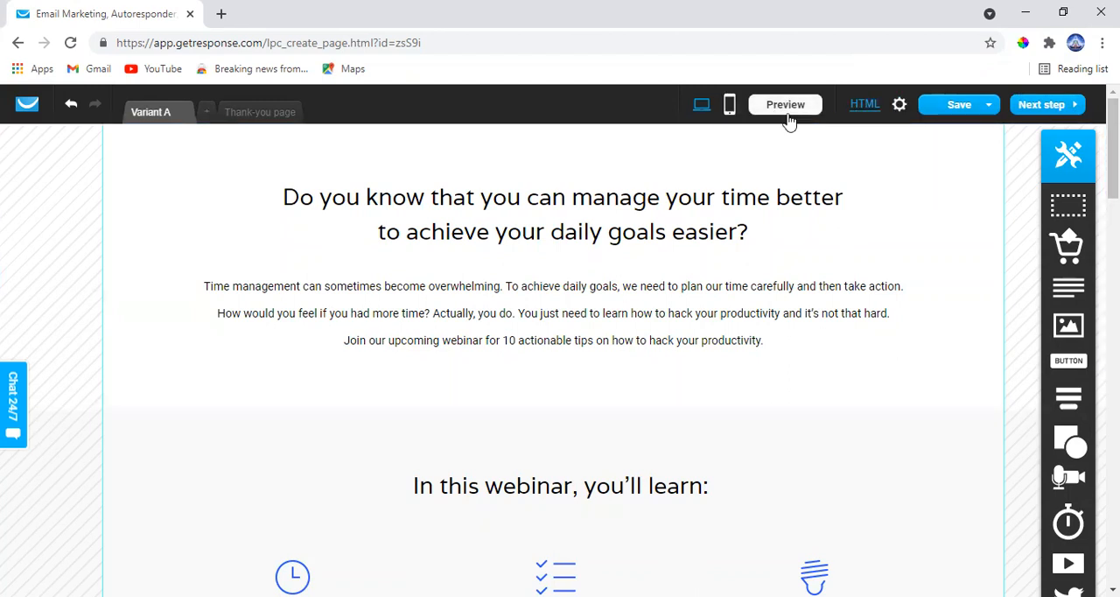
# Try to proceed to the next step, and return to the editor to generate the Thank-you page's mobile version
pyautogui.click(1042, 104)
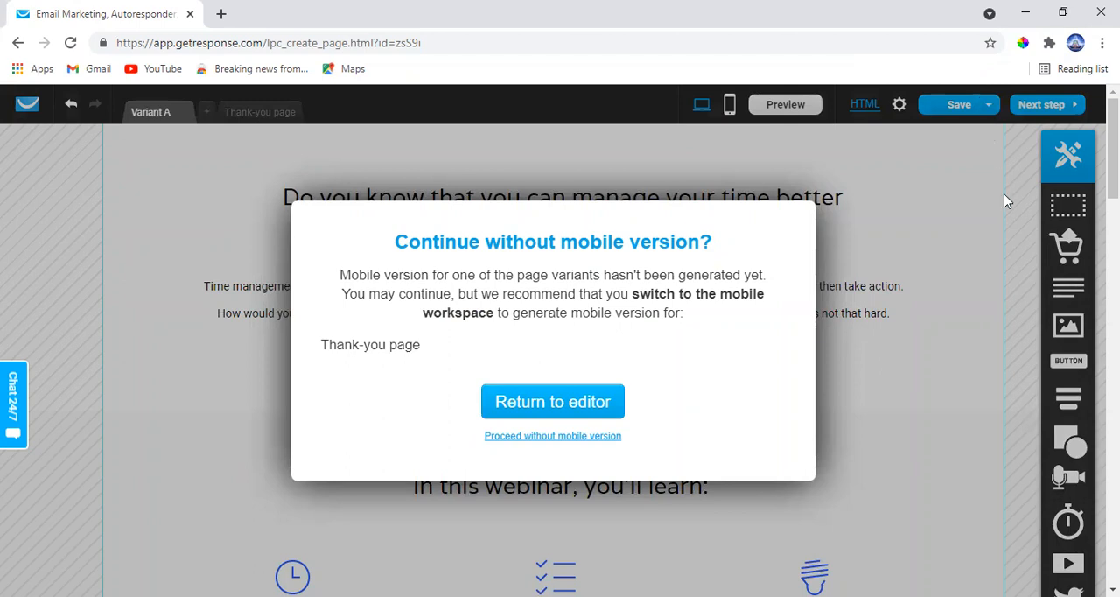
pyautogui.click(601, 405)
# Save the landing page, and exit the editor to the landing page list with the changes saved
pyautogui.moveTo(969, 112)
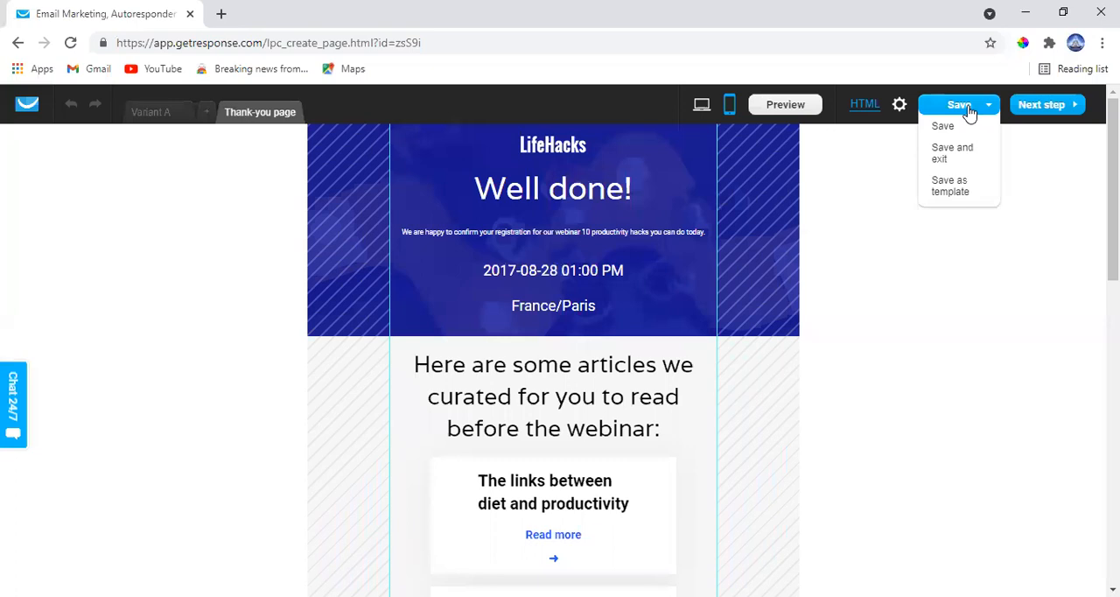
pyautogui.click(961, 131)
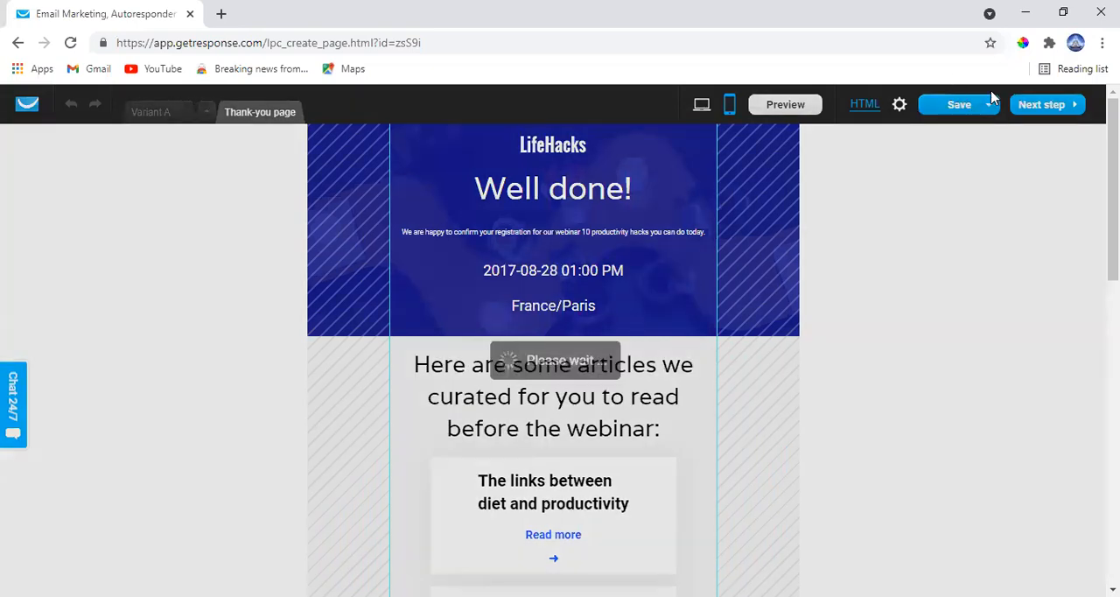
pyautogui.moveTo(990, 111)
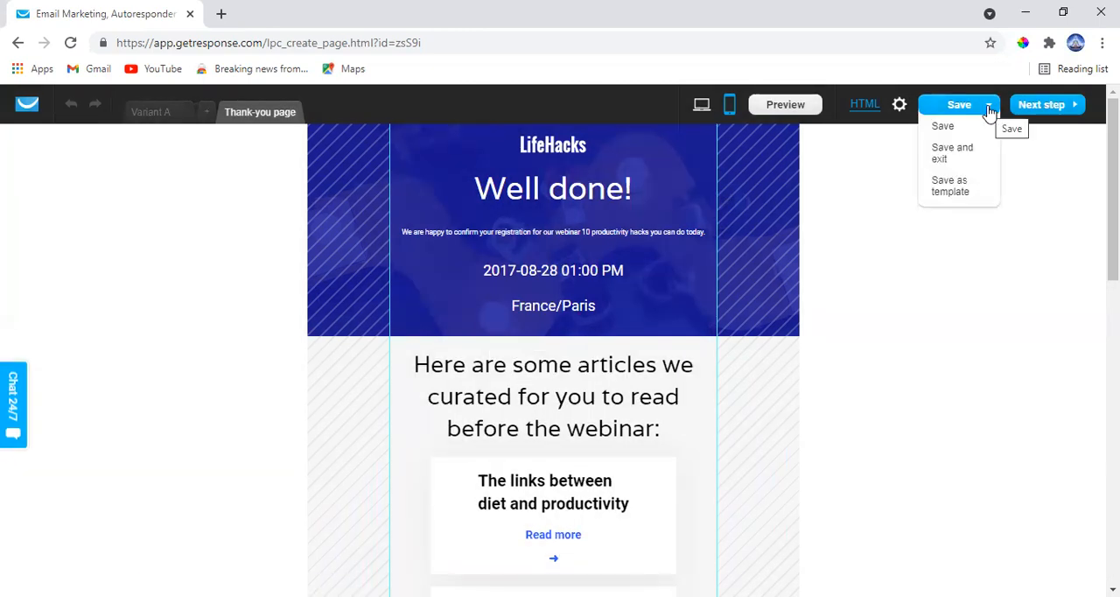
pyautogui.click(960, 154)
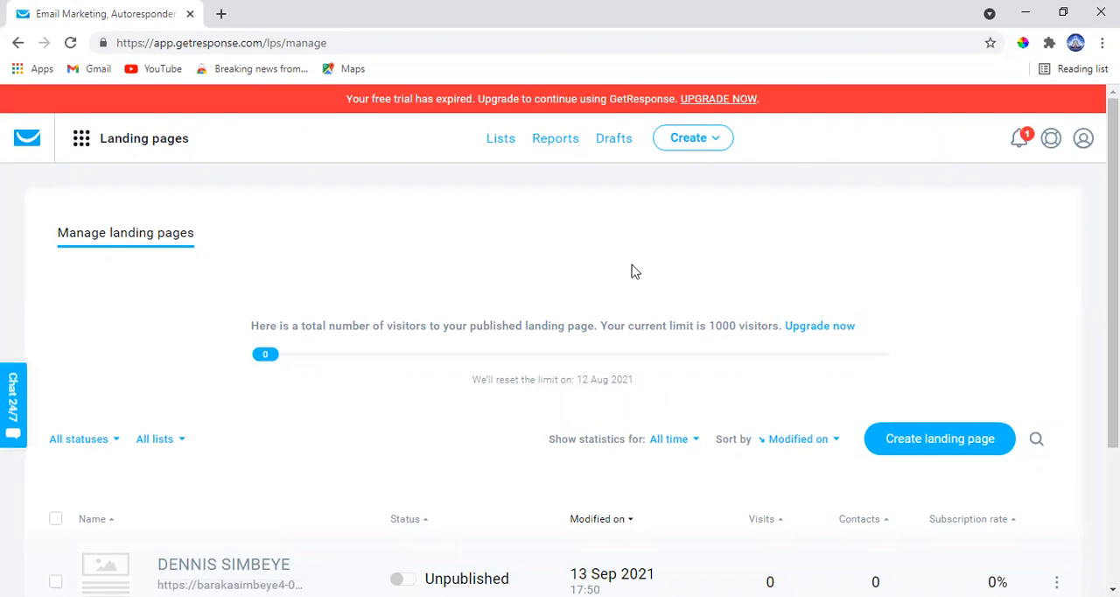
# Publish the unpublished landing page from the list of landing pages
pyautogui.scroll(-3, 628, 284)
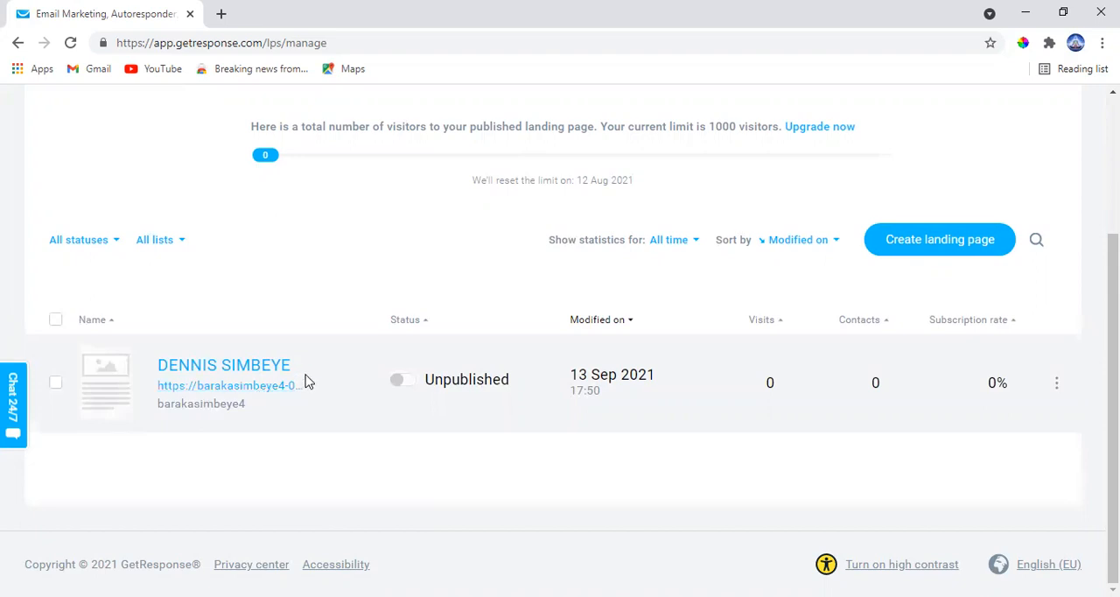
pyautogui.click(411, 390)
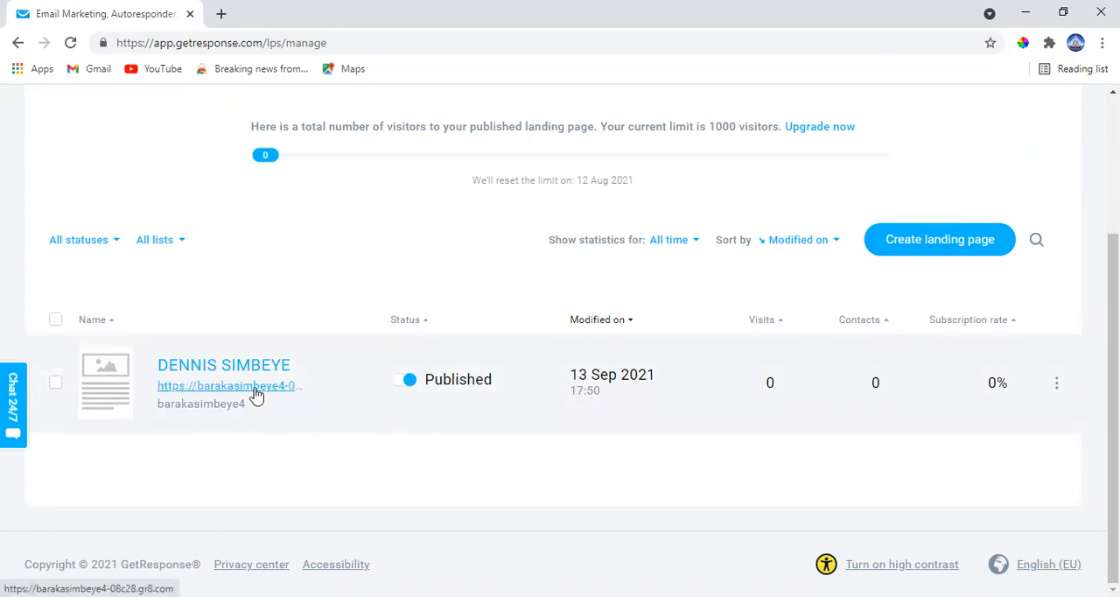
# Open the published landing page's web address, look over the page that loads, and return to the landing page list
pyautogui.click(256, 395)
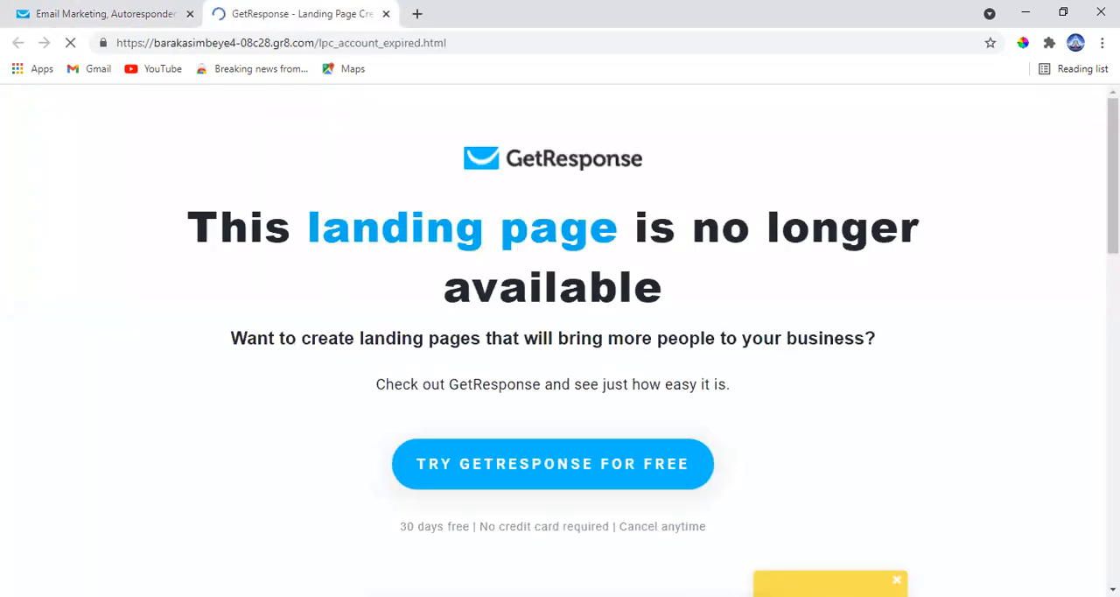
pyautogui.scroll(-2, 413, 274)
pyautogui.scroll(2, 412, 273)
pyautogui.scroll(-15, 413, 274)
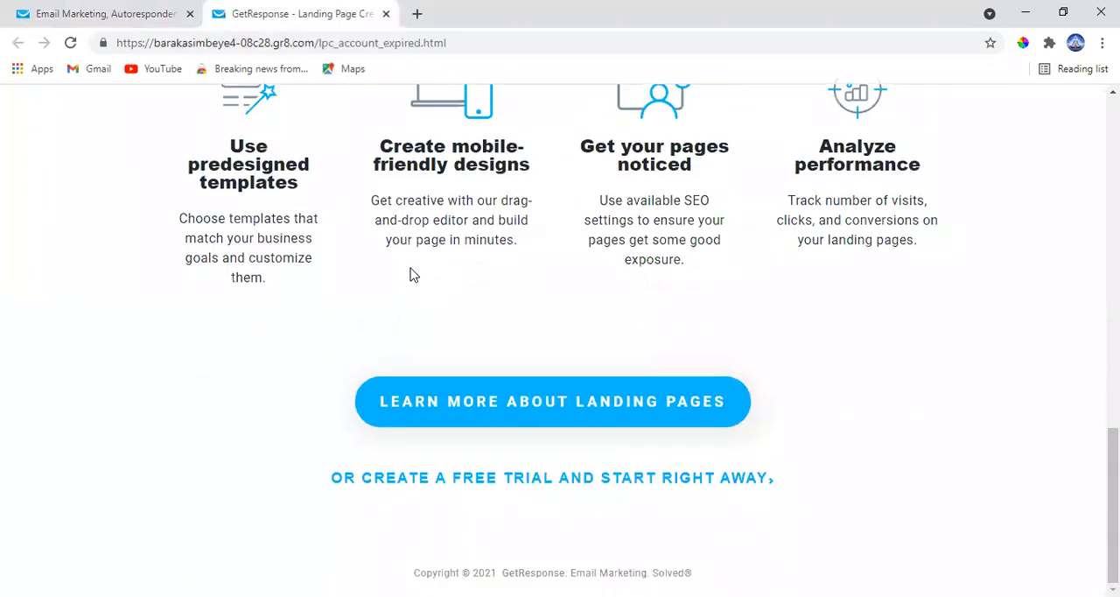
pyautogui.scroll(15, 412, 273)
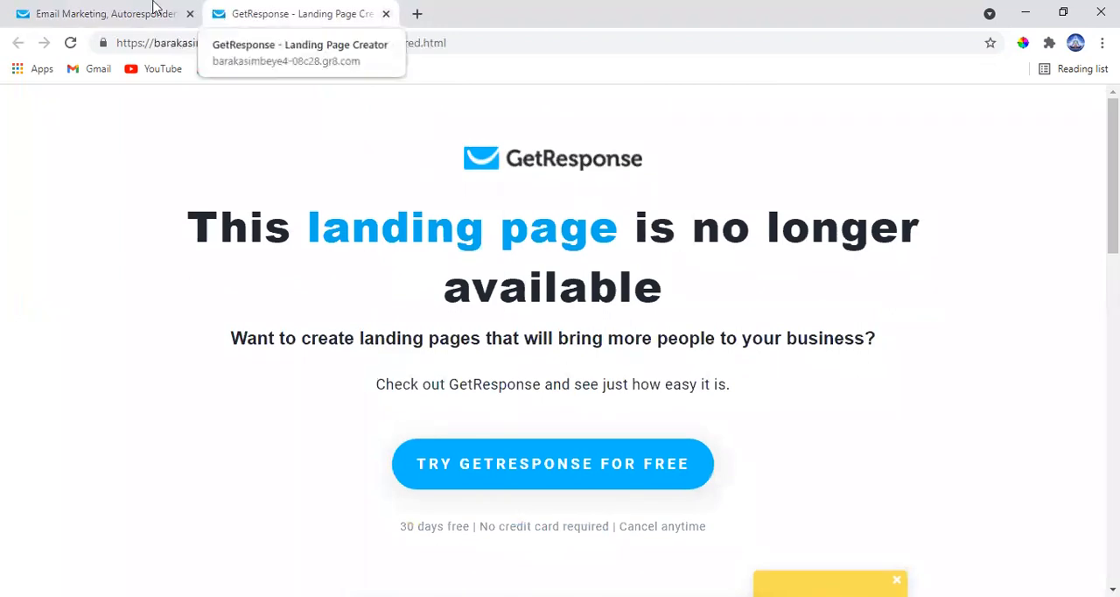
pyautogui.click(154, 8)
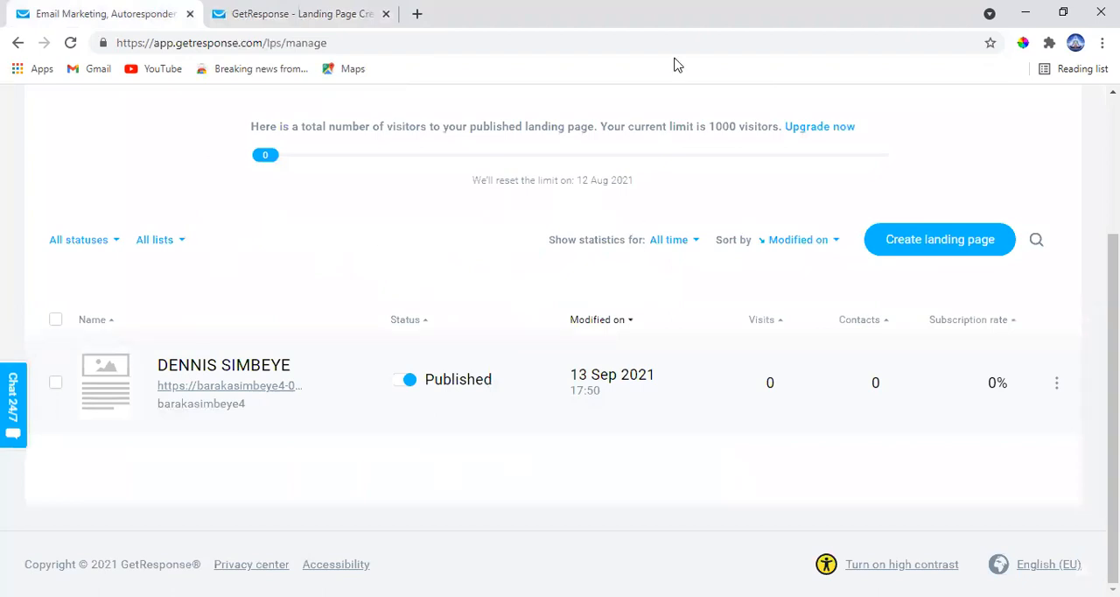
# Reopen the landing page in the editor from the list, and look over the sections of Variant A
pyautogui.hotkey('alt', 'Tab')
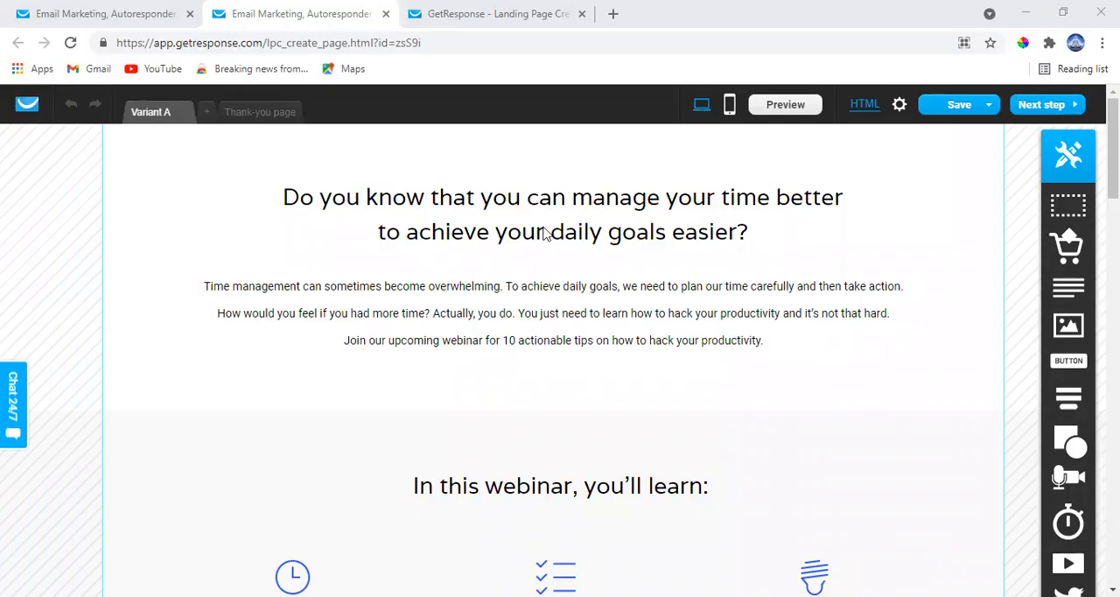
pyautogui.click(153, 15)
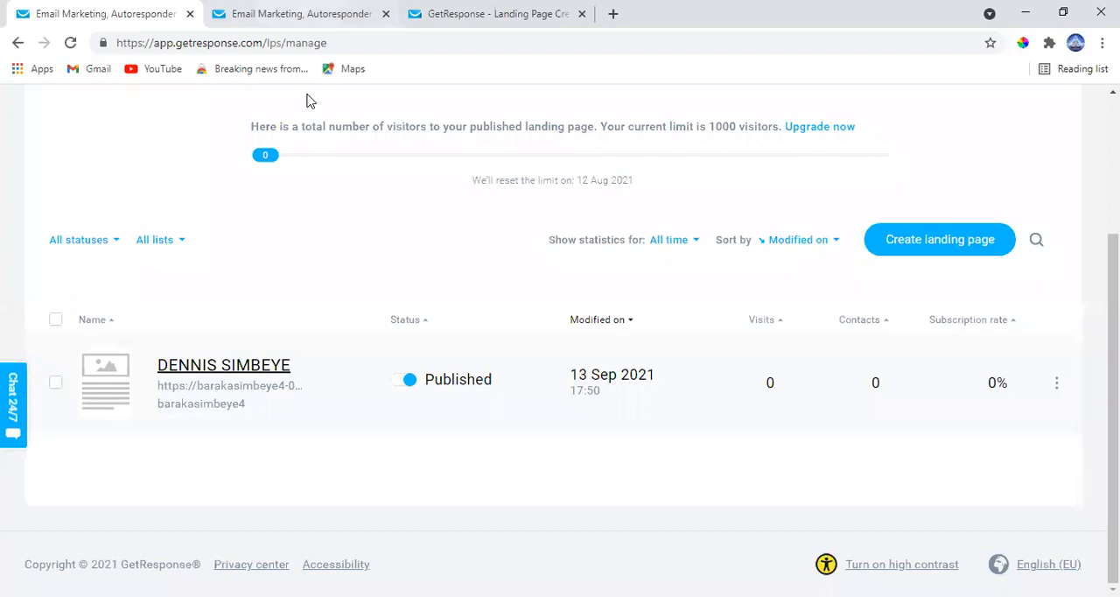
pyautogui.hotkey('ctrl', 'Tab')
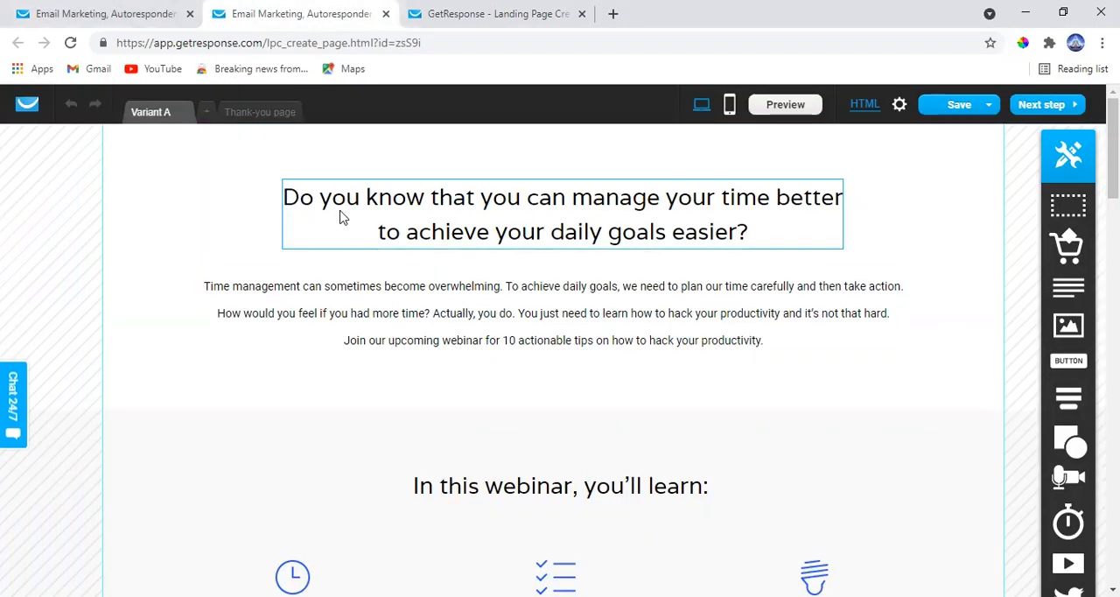
pyautogui.scroll(-15, 650, 224)
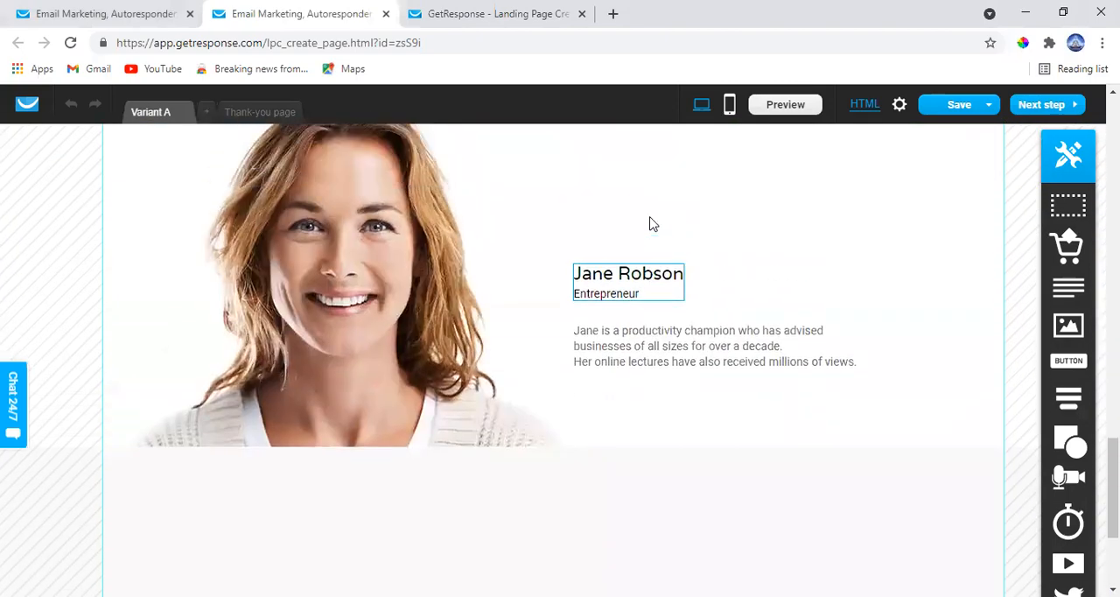
pyautogui.scroll(6, 650, 224)
pyautogui.scroll(-6, 650, 224)
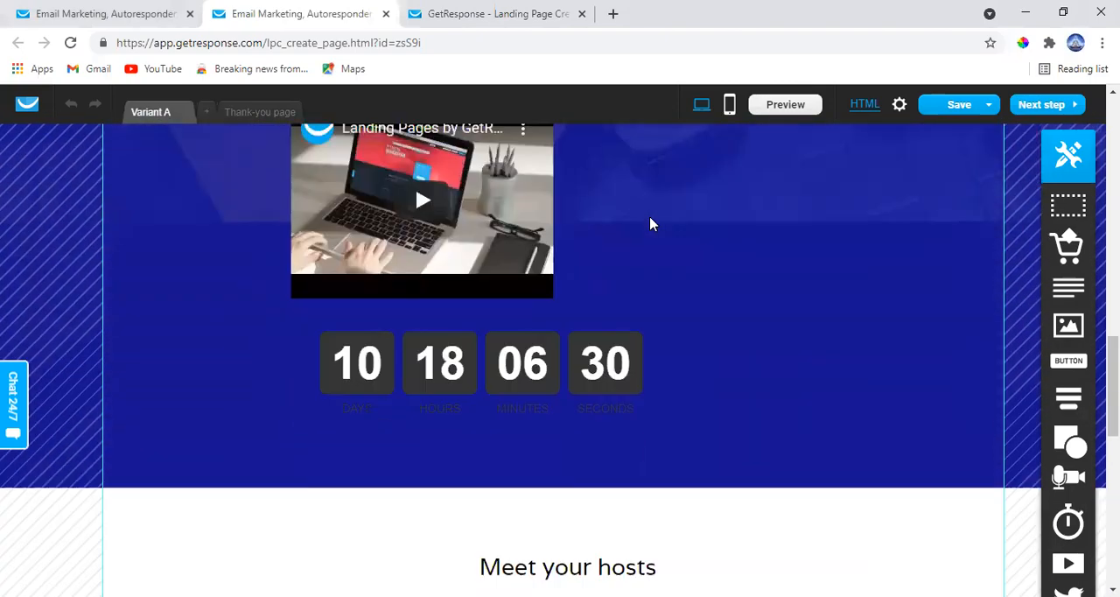
pyautogui.scroll(-5, 650, 224)
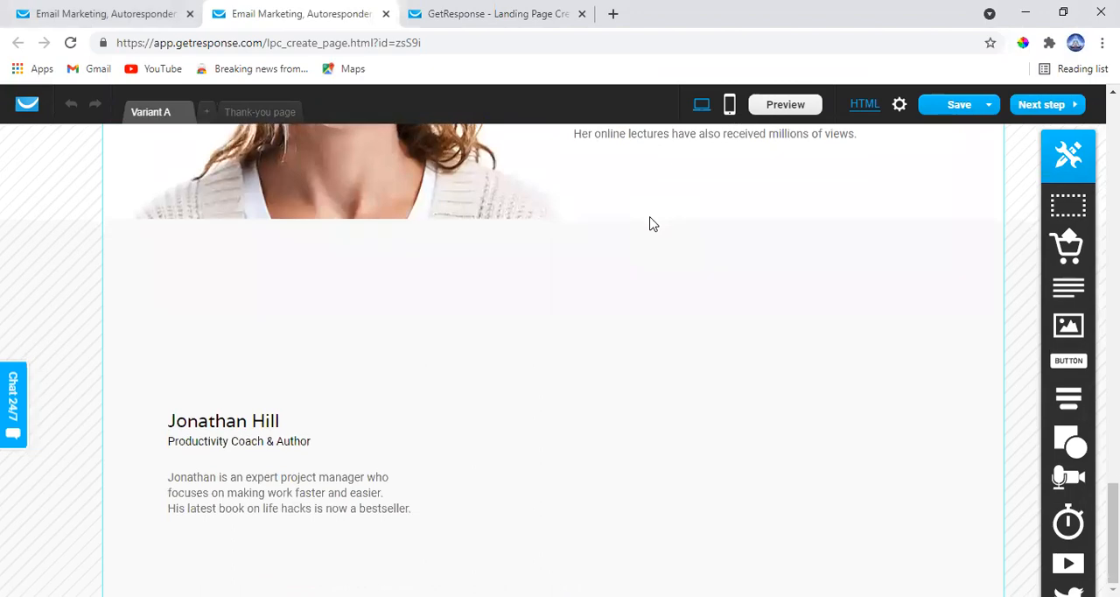
pyautogui.scroll(10, 650, 224)
pyautogui.scroll(6, 650, 224)
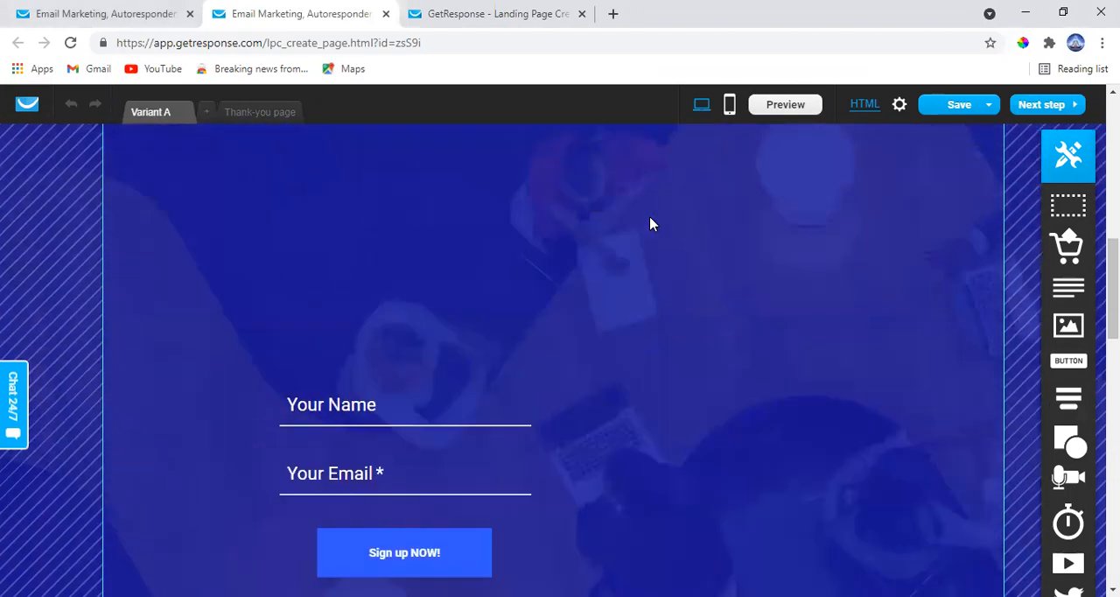